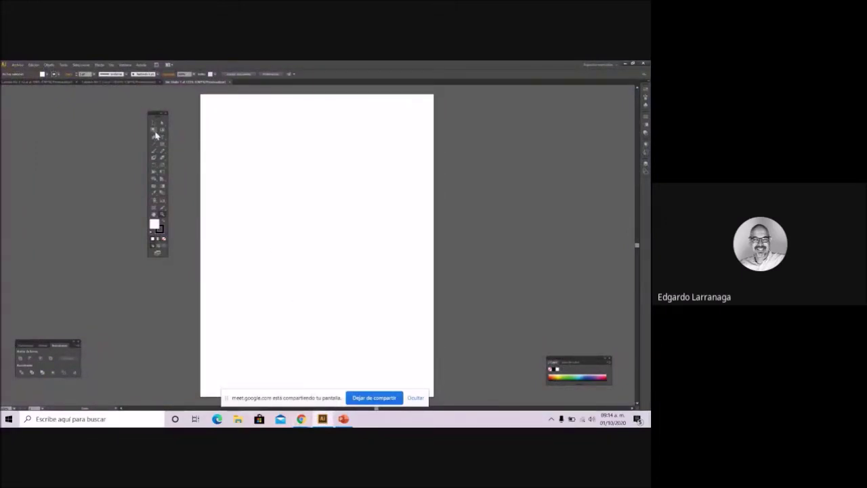
Step: Draw a closed four-sided square in the page's upper left area with the Pen tool
left_click(153, 137)
left_click(225, 142)
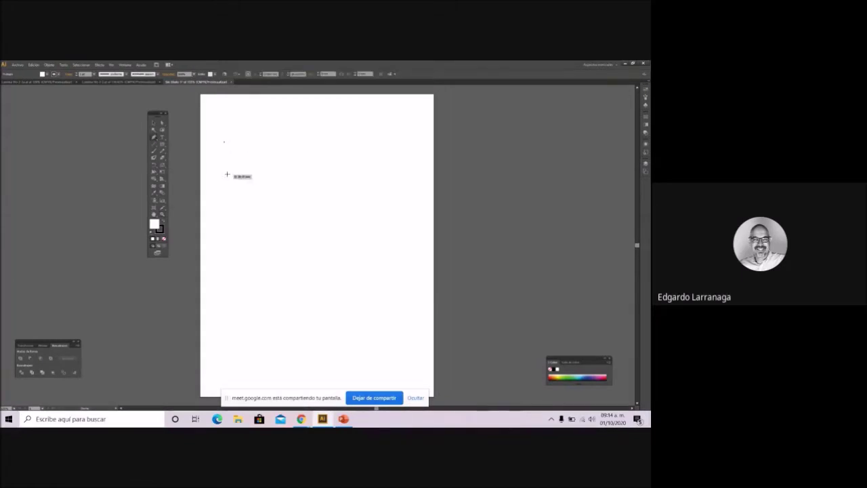
left_click(224, 174)
left_click(259, 175)
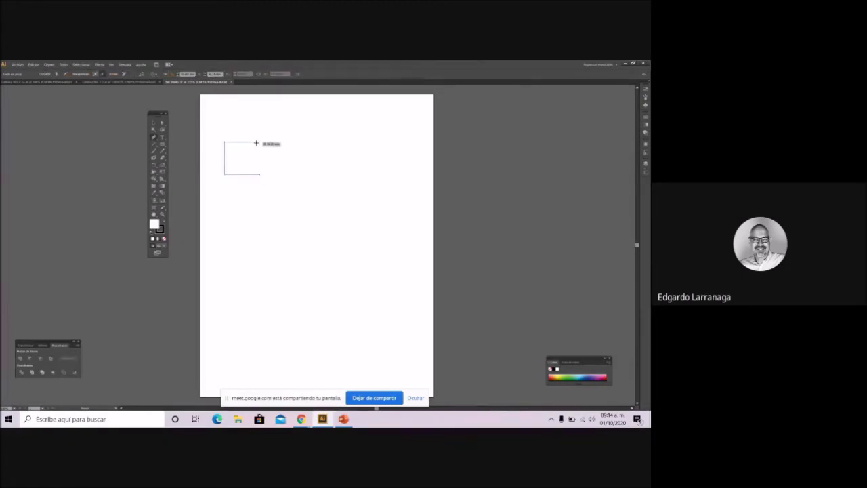
left_click(260, 143)
left_click(224, 141)
left_click(154, 122)
Step: Draw a closed triangle beside the square with the Pen tool, matching the square's height
left_click(153, 136)
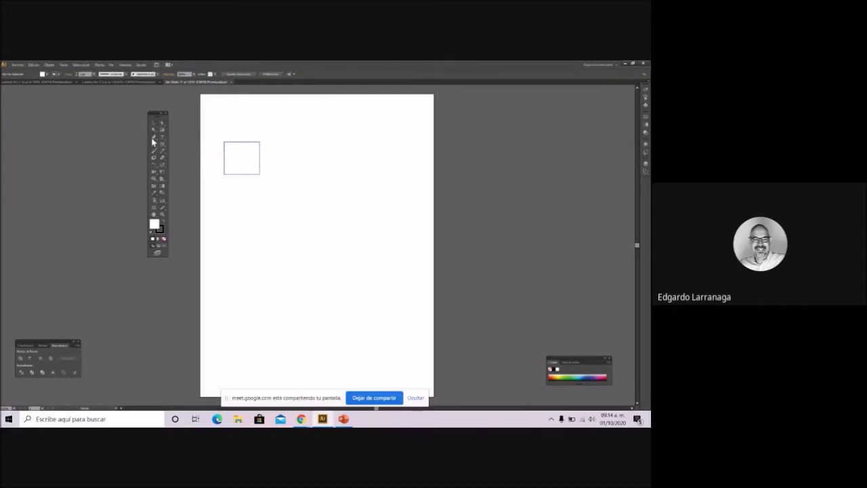
left_click(276, 173)
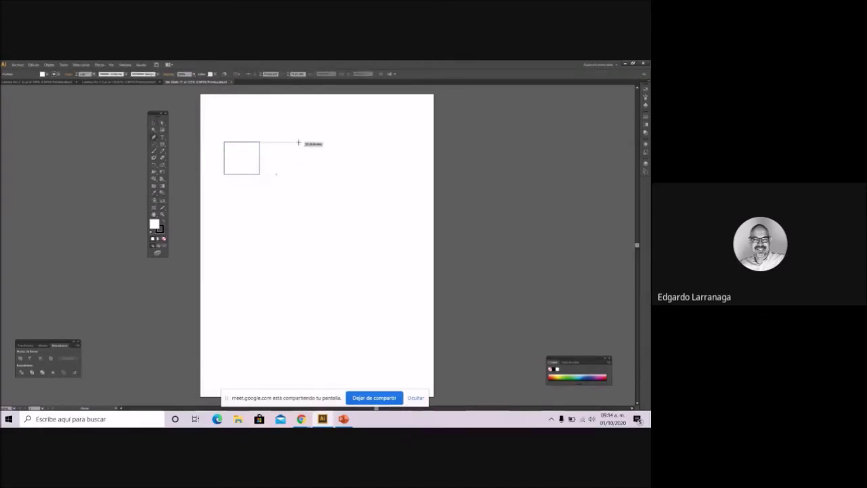
left_click(298, 142)
left_click(322, 172)
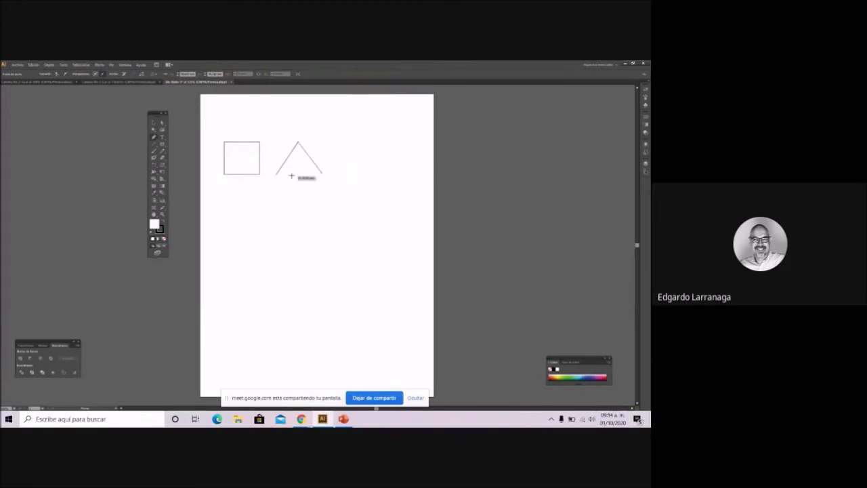
left_click(277, 174)
left_click(154, 123)
left_click(255, 122)
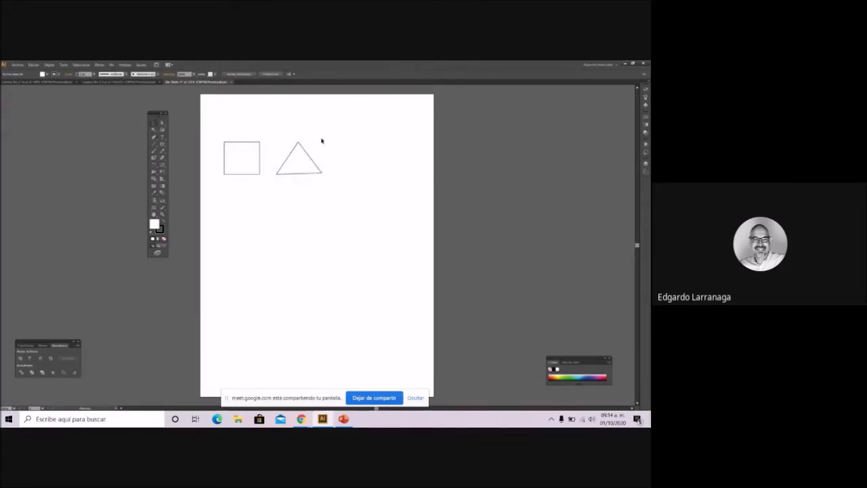
Step: Draw a closed, curved oval shape beside the triangle with the Pen tool, using smooth anchor points
left_click(154, 137)
left_click_drag(342, 160, 381, 144)
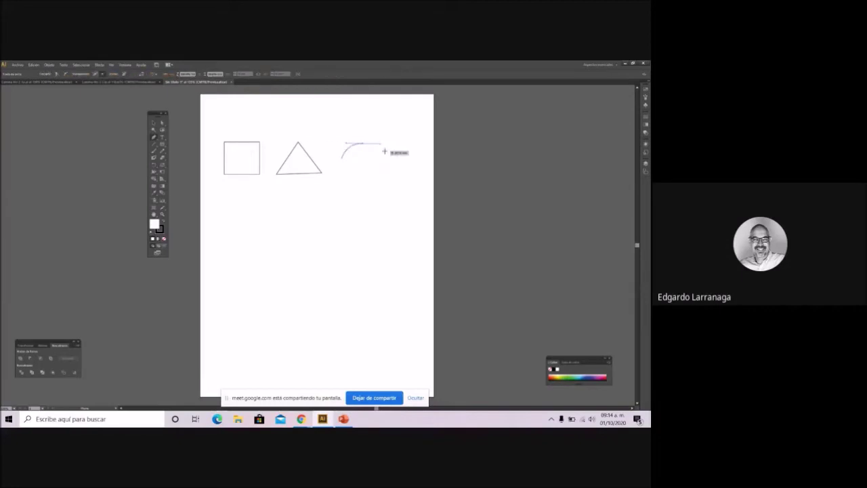
left_click(386, 160)
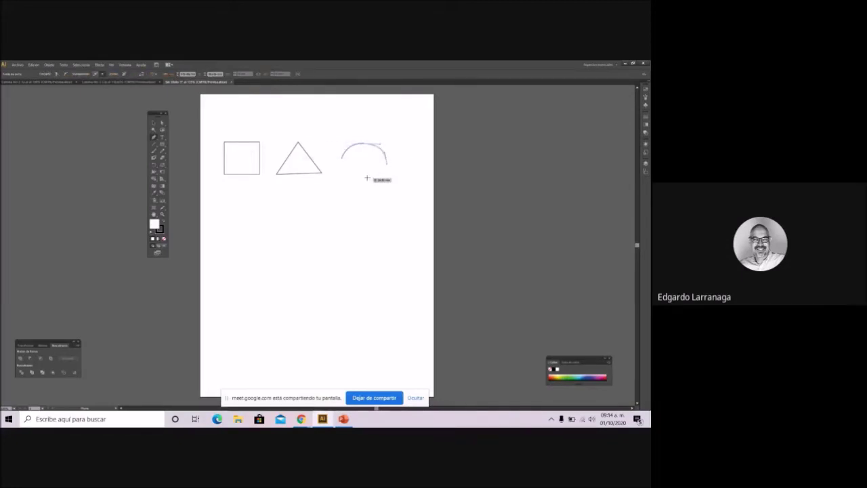
left_click_drag(368, 176, 344, 177)
left_click(340, 158)
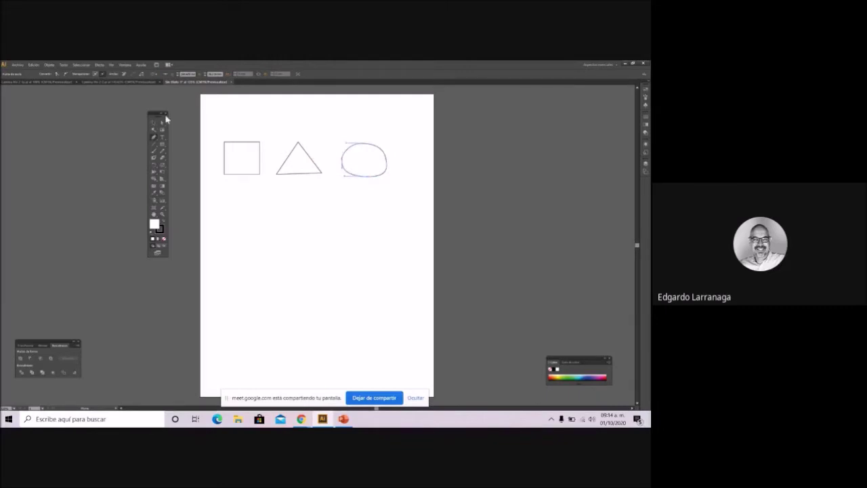
left_click(154, 123)
left_click(275, 143)
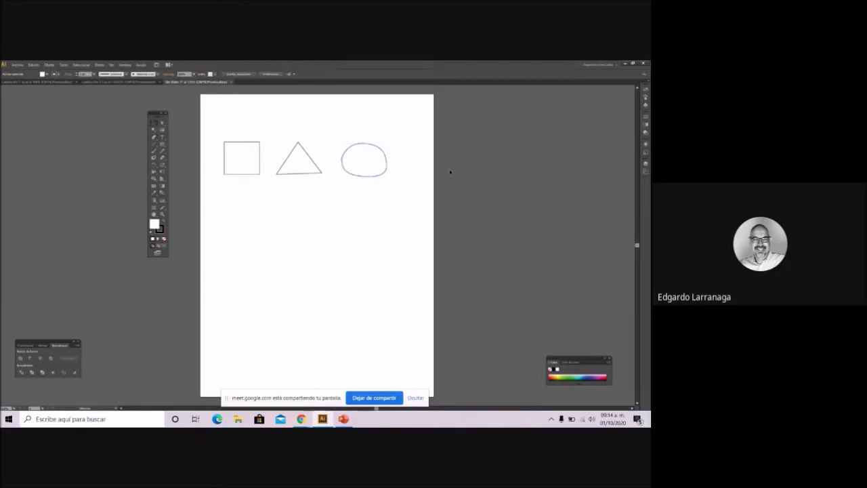
Step: Move the square, triangle and oval together slightly up and to the right on the page
left_click_drag(239, 118, 369, 199)
left_click_drag(316, 165, 326, 144)
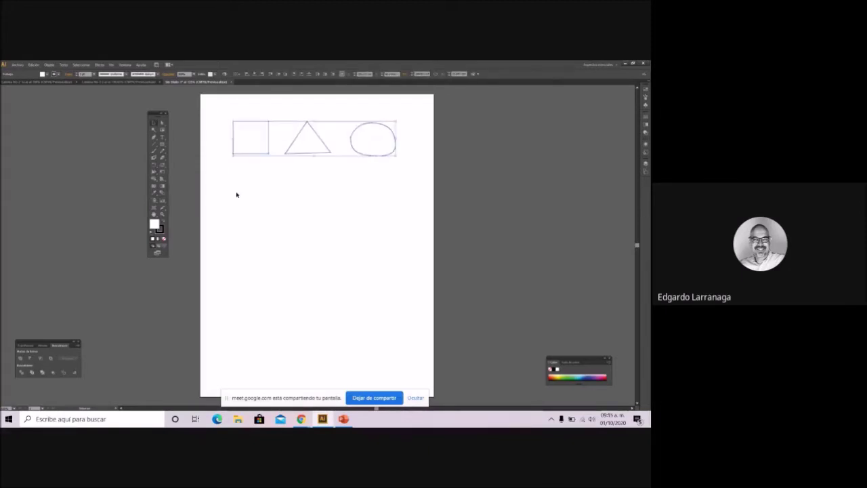
left_click(189, 183)
Step: Try a black fill on the square, triangle and oval, and undo it
left_click_drag(223, 108, 372, 156)
left_click(46, 76)
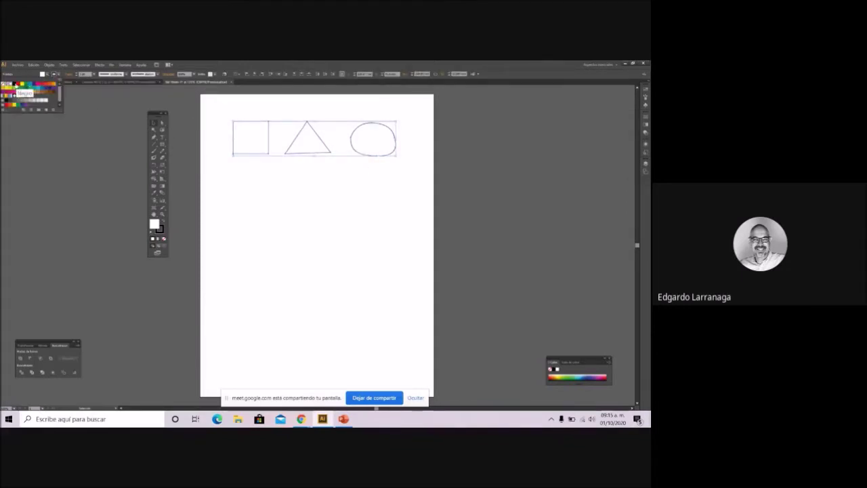
left_click(18, 89)
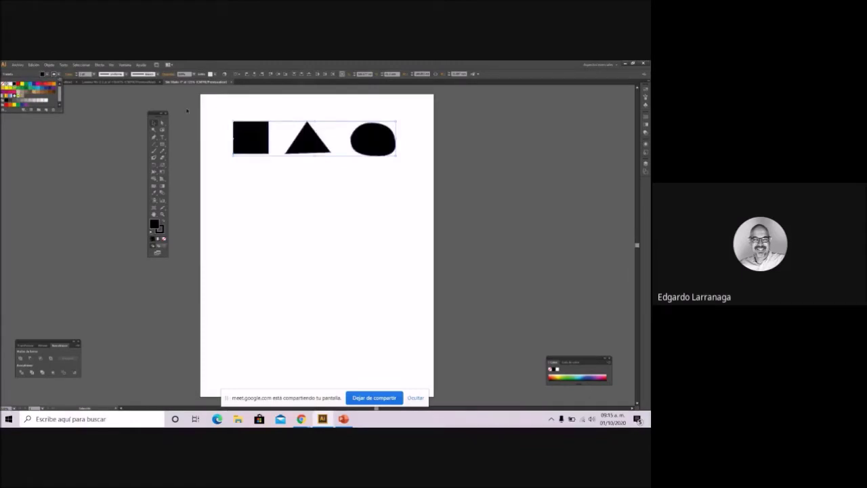
key("Escape")
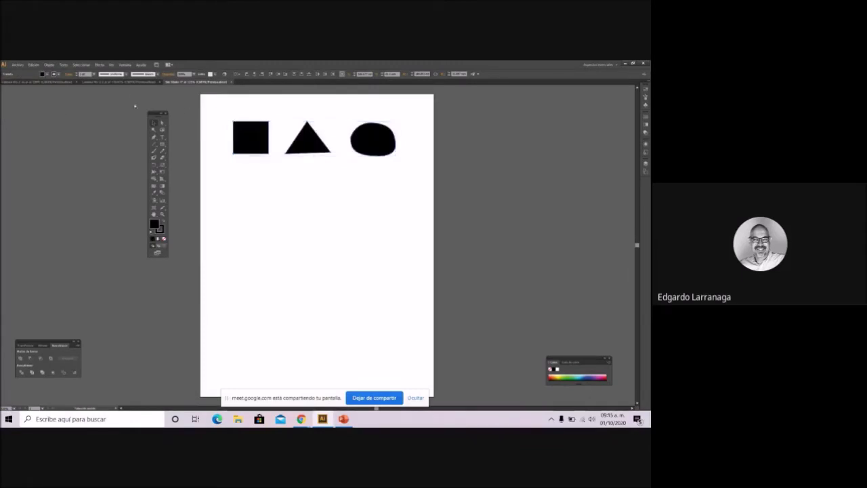
key("ctrl+z")
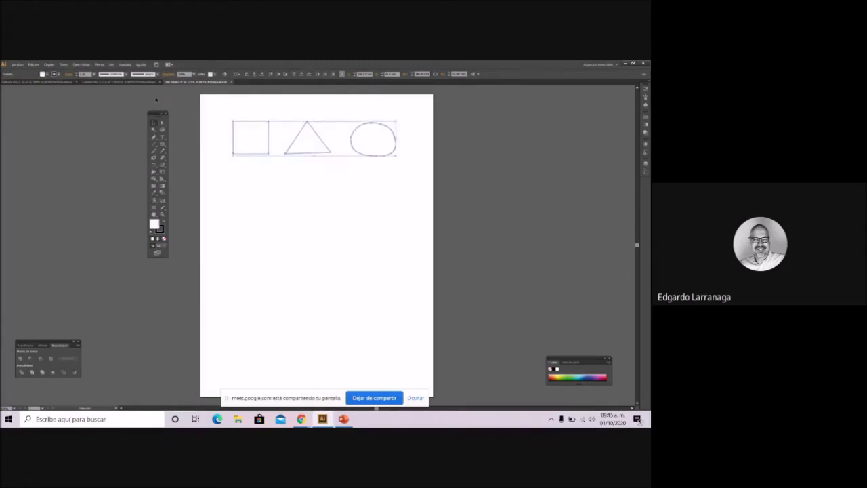
Step: Apply a thicker stroke weight to the outlines of the square, triangle and oval
left_click(95, 74)
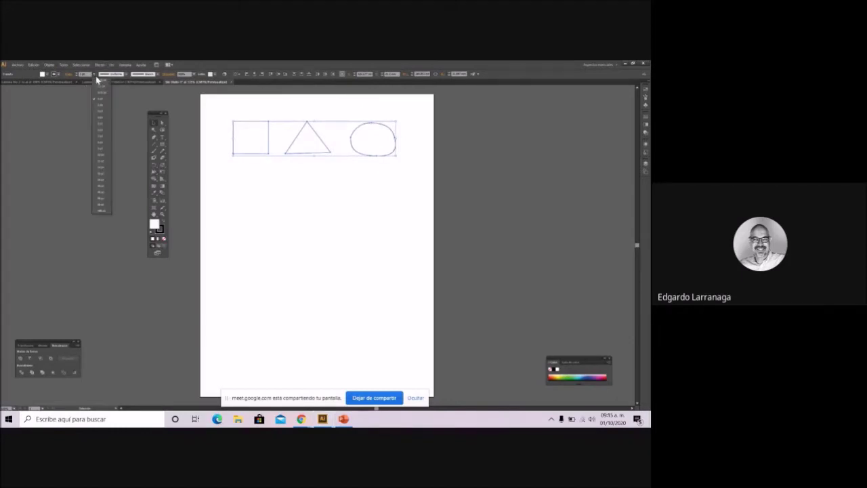
left_click(100, 118)
left_click(317, 163)
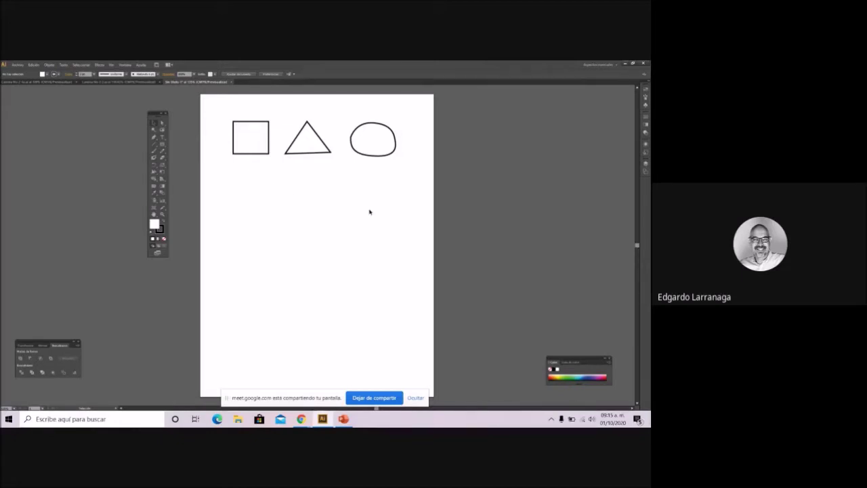
Step: Delete the square, triangle and oval together, and undo the deletion
left_click_drag(248, 110, 365, 143)
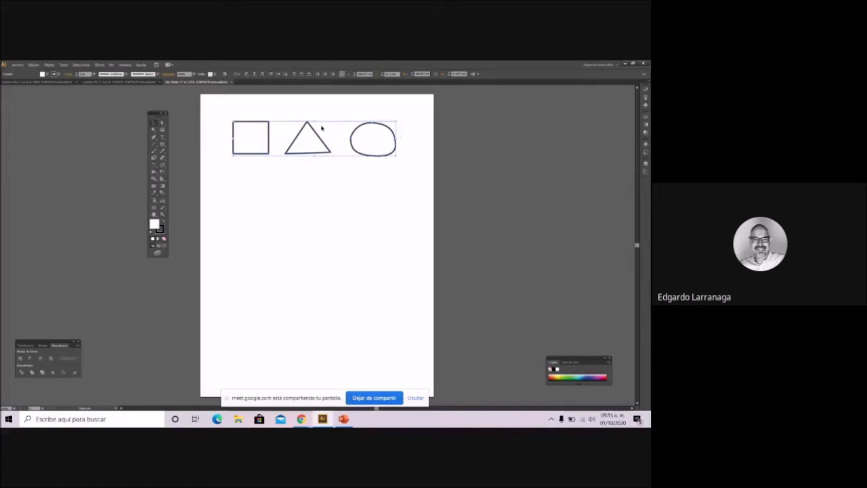
key("Delete")
key("ctrl+z")
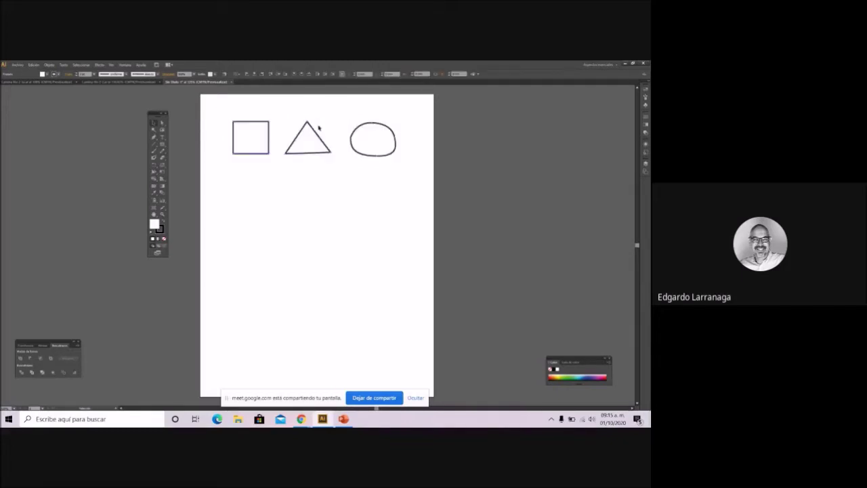
Step: Move the three shapes up near the page's top edge and shift the triangle slightly to the right
mouse_move(323, 139)
left_mouse_down()
mouse_move(500, 147)
mouse_move(537, 218)
mouse_move(523, 139)
mouse_move(560, 133)
mouse_move(532, 166)
mouse_move(315, 105)
mouse_move(326, 123)
left_mouse_up()
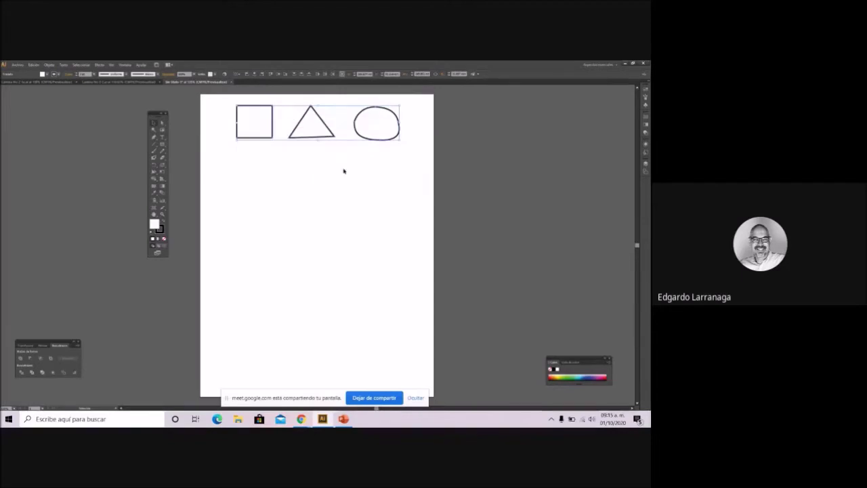
left_click(355, 175)
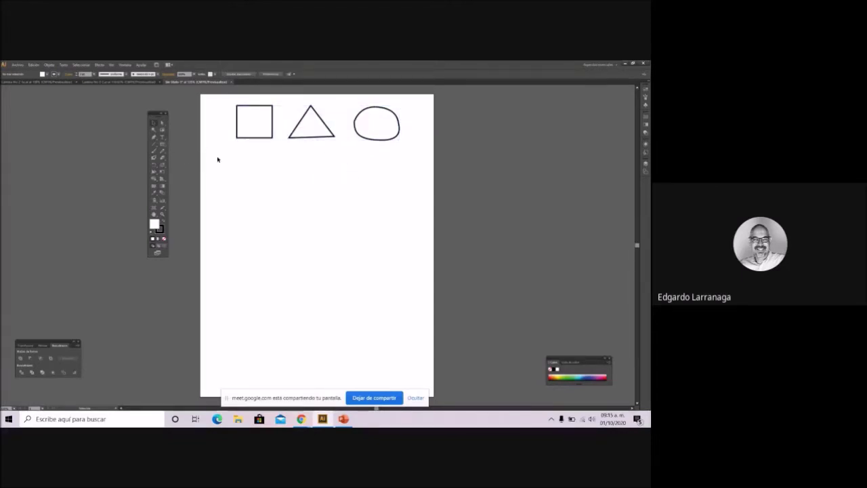
left_click(321, 138)
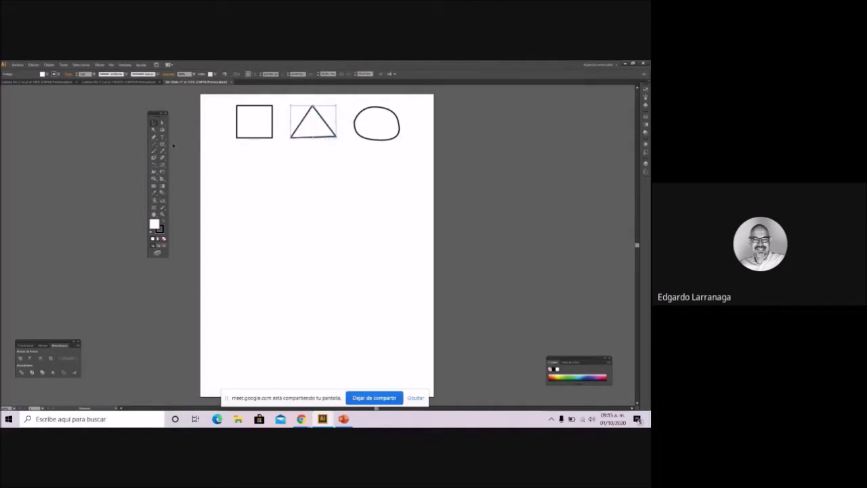
left_click(177, 143)
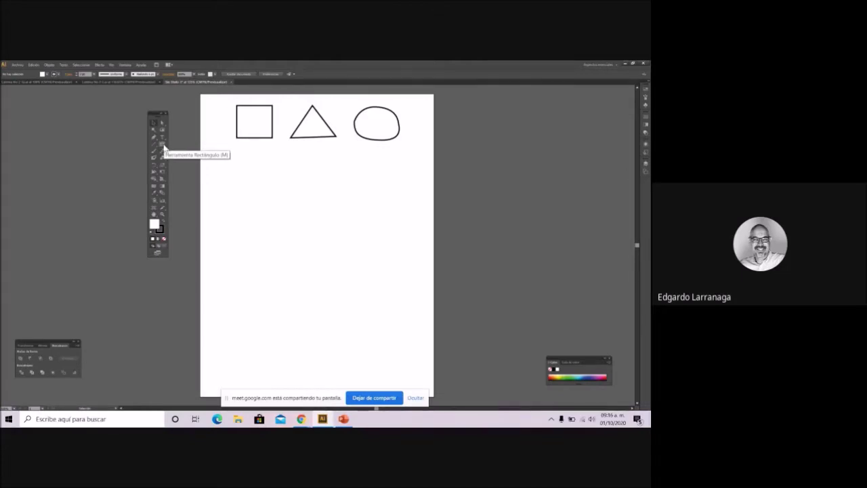
Step: Look through the available shape tools, choosing Rectangle, Ellipse and Polygon in turn
left_click(162, 146)
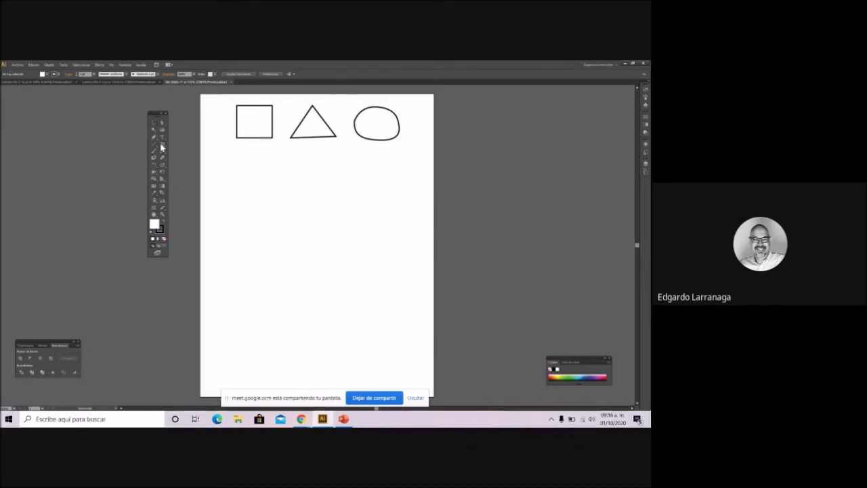
left_click(162, 146)
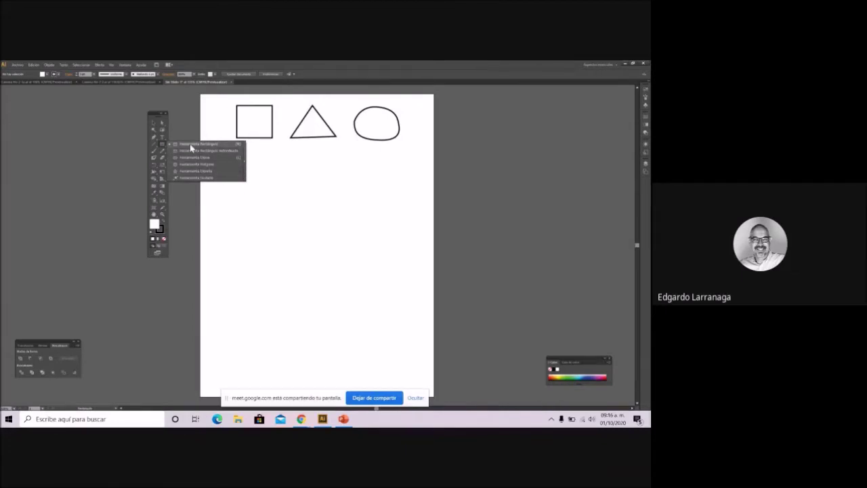
left_click(189, 144)
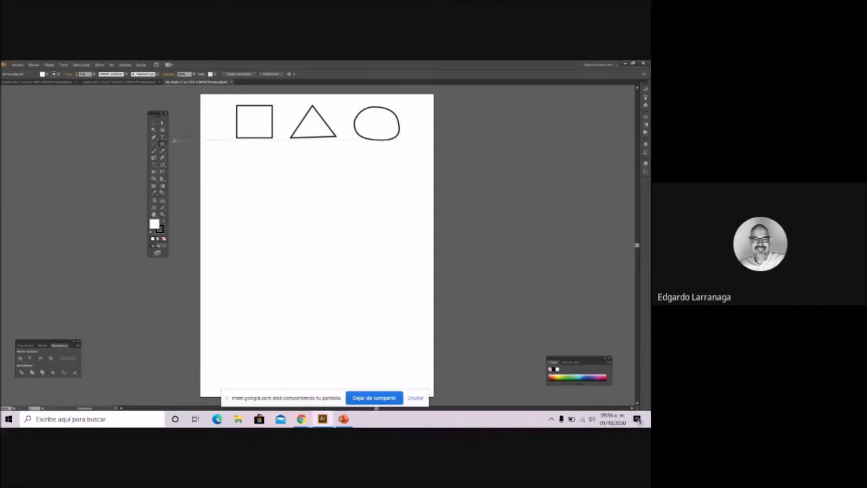
left_click(163, 147)
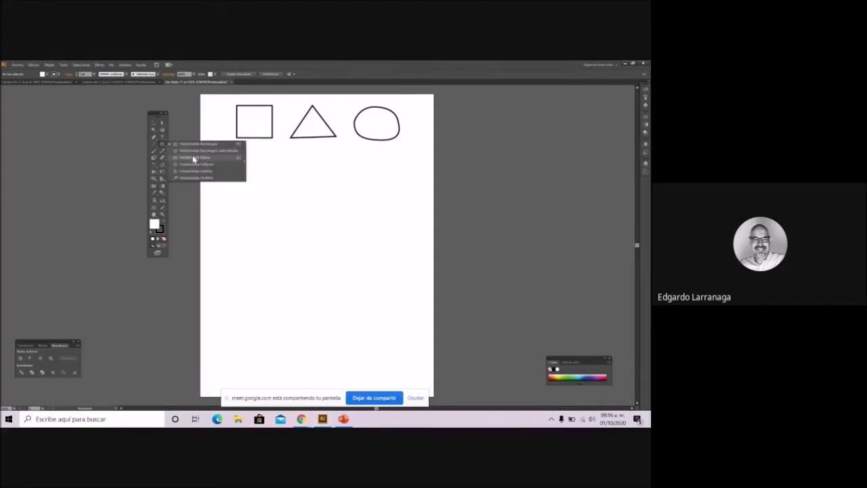
left_click(193, 159)
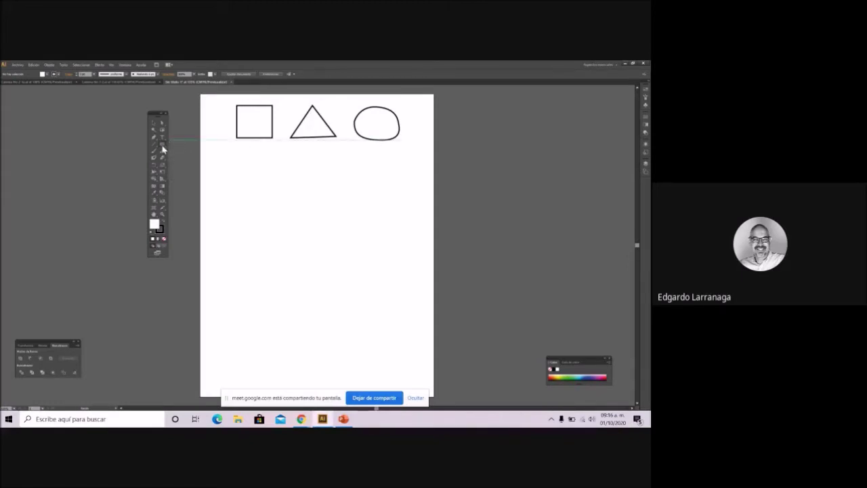
left_click(162, 147)
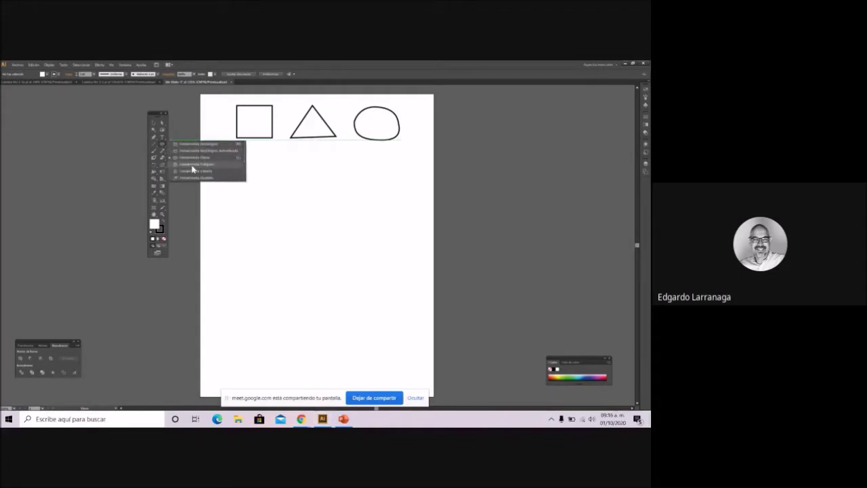
left_click(192, 166)
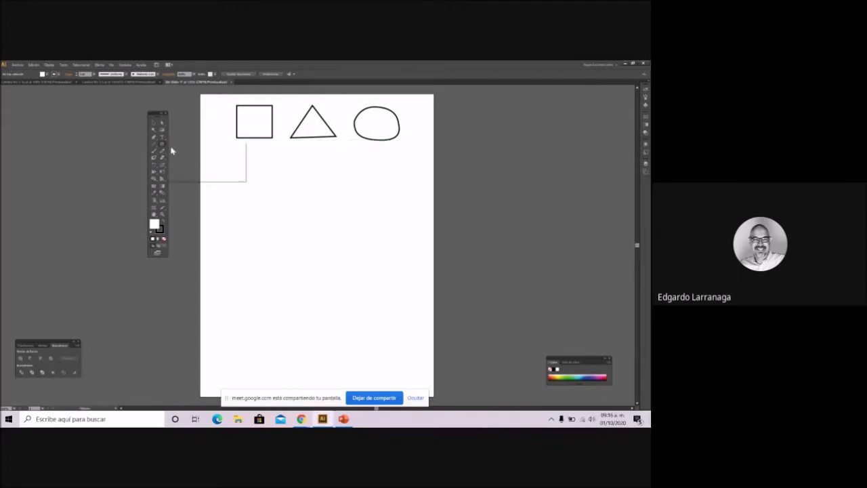
Step: Create a 5 mm square below the first square with the Rectangle tool, and undo it
left_click(164, 146)
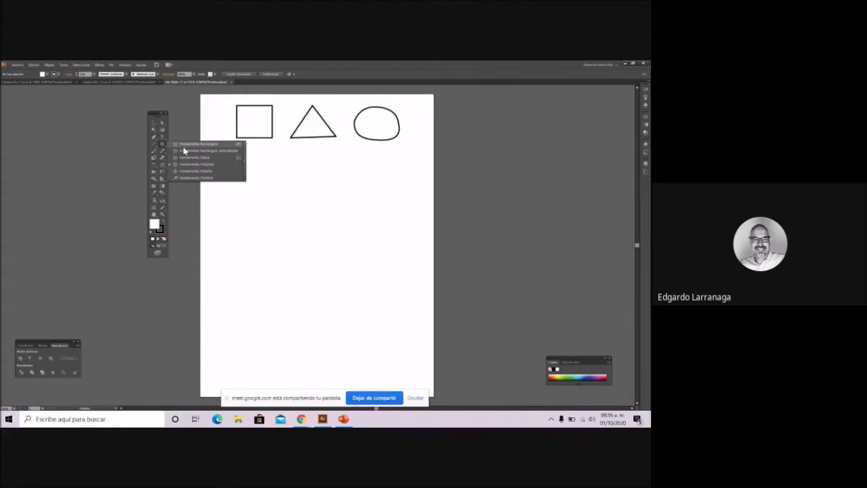
left_click(183, 147)
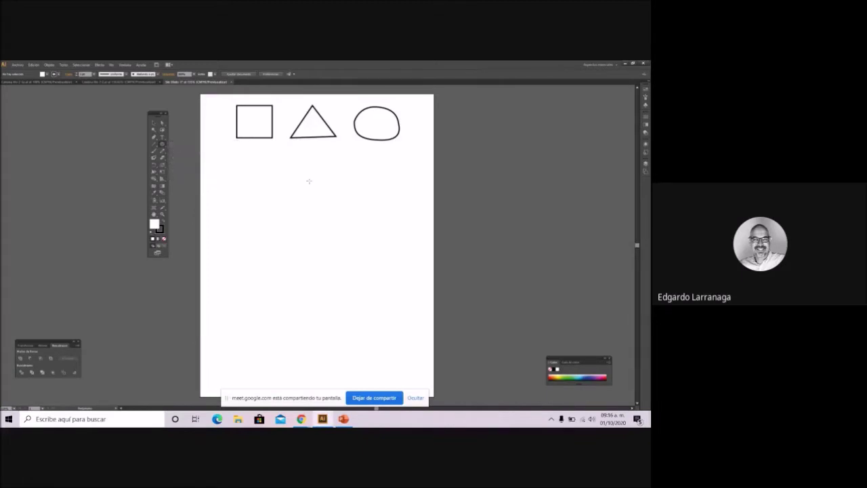
left_click(237, 158)
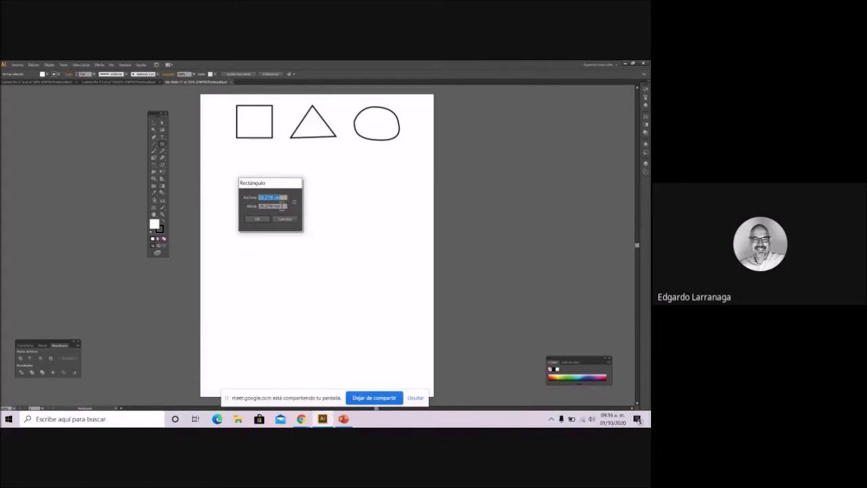
type("5")
left_click(257, 220)
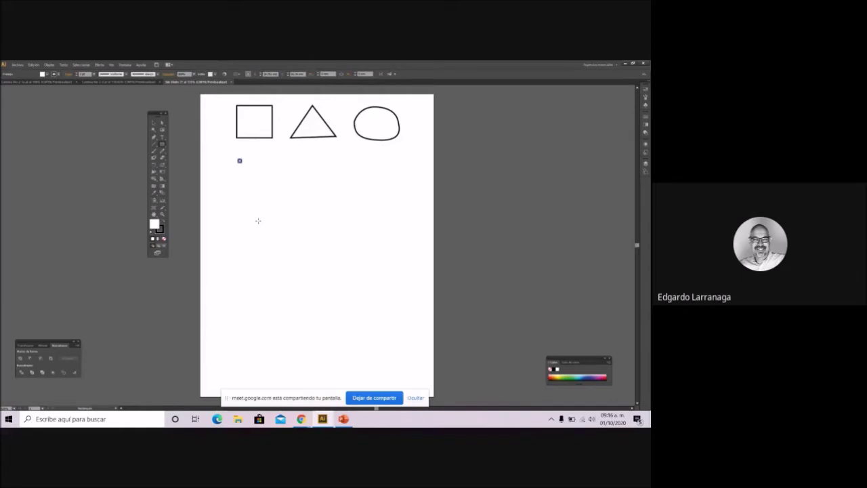
key("ctrl+z")
left_click(249, 187)
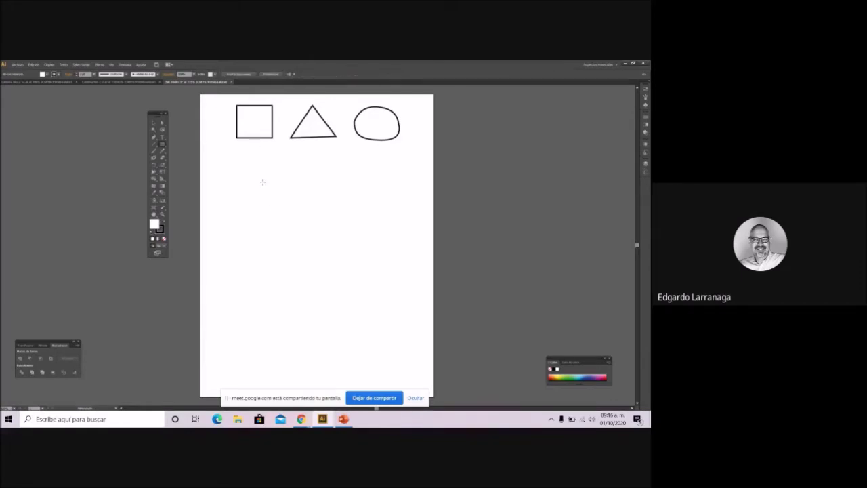
Step: Show the rulers and change the document's ruler units to centimetres
left_click(255, 177)
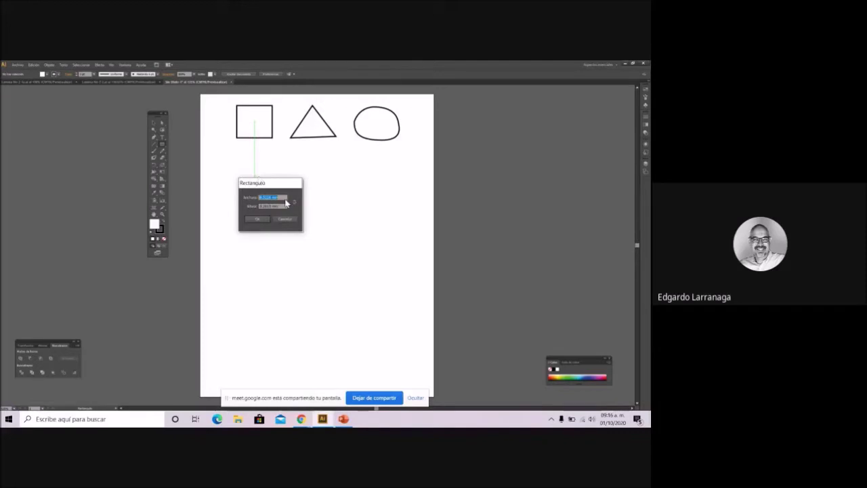
left_click(287, 219)
key("ctrl+r")
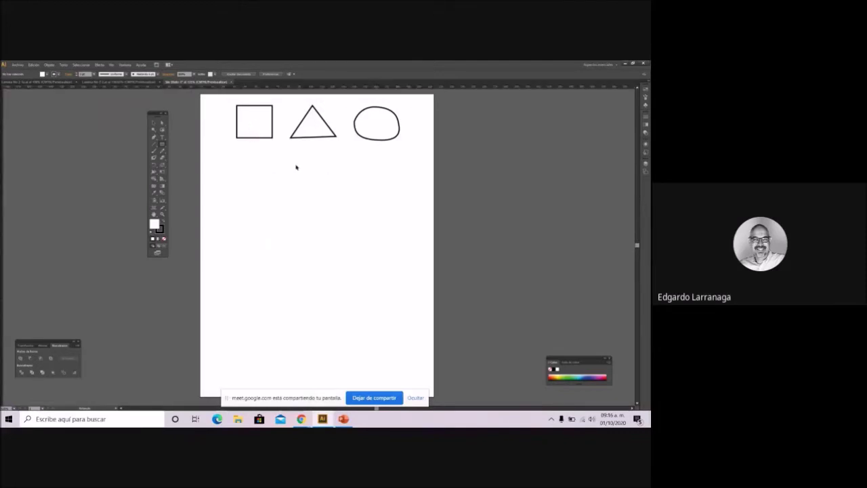
right_click(440, 86)
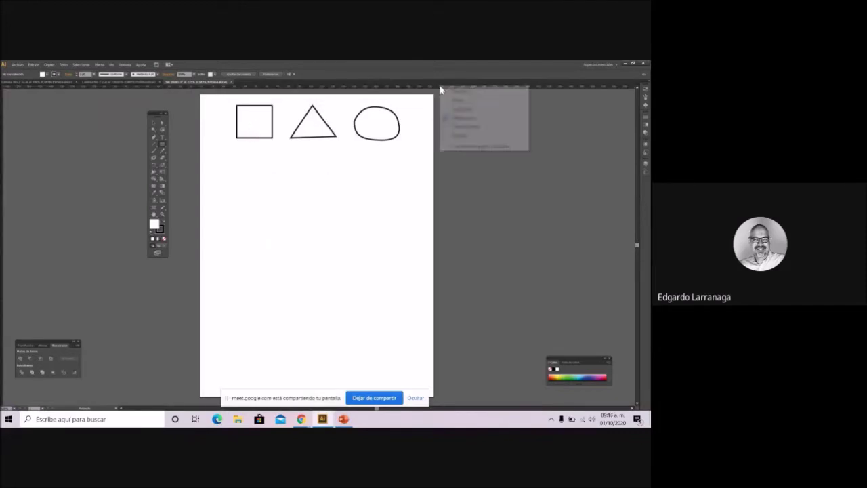
left_click(487, 135)
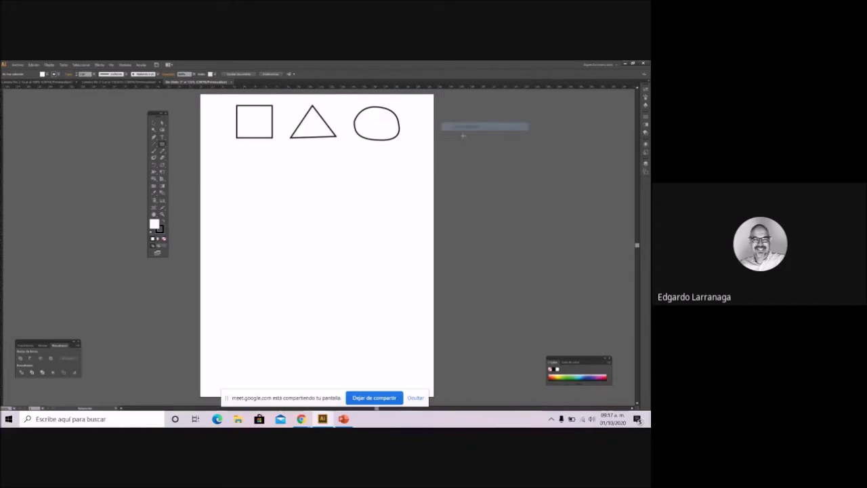
Step: Create a 3 cm square below the first square with the Rectangle tool
left_click(242, 178)
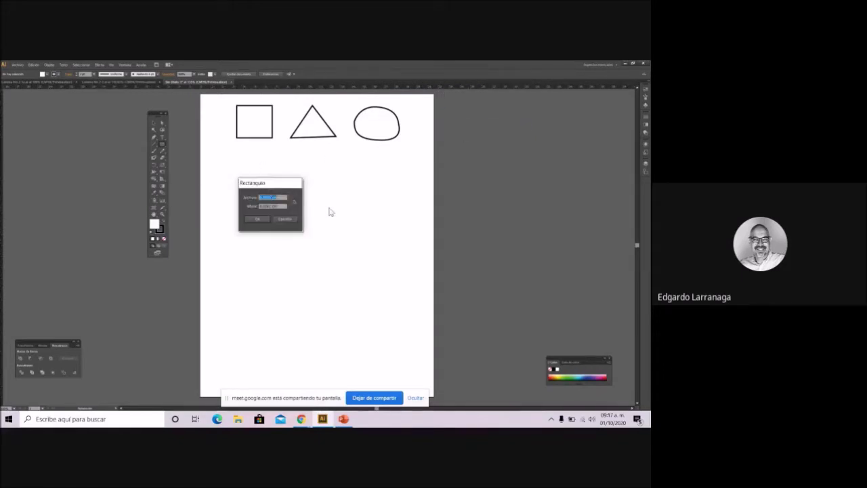
type("1")
left_click(285, 206)
type("1")
left_click(257, 219)
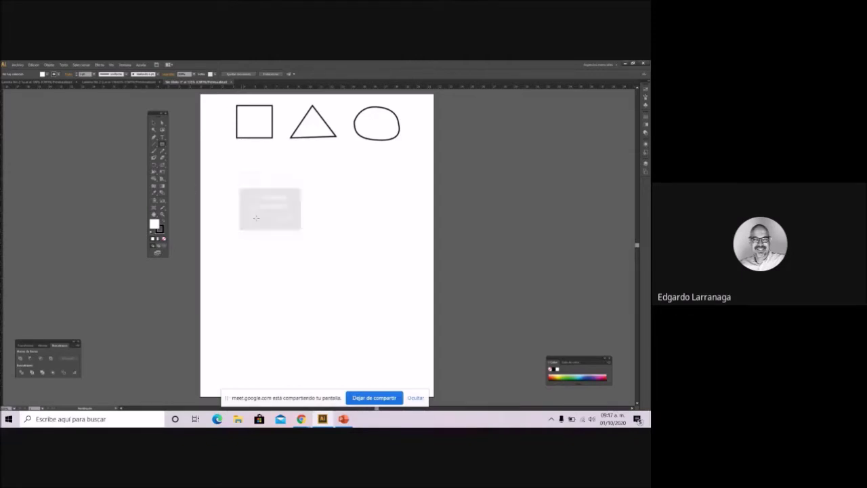
Step: Move the new 3 cm square up close beneath the first square, lining up their right edges
left_click(153, 123)
left_click(243, 189)
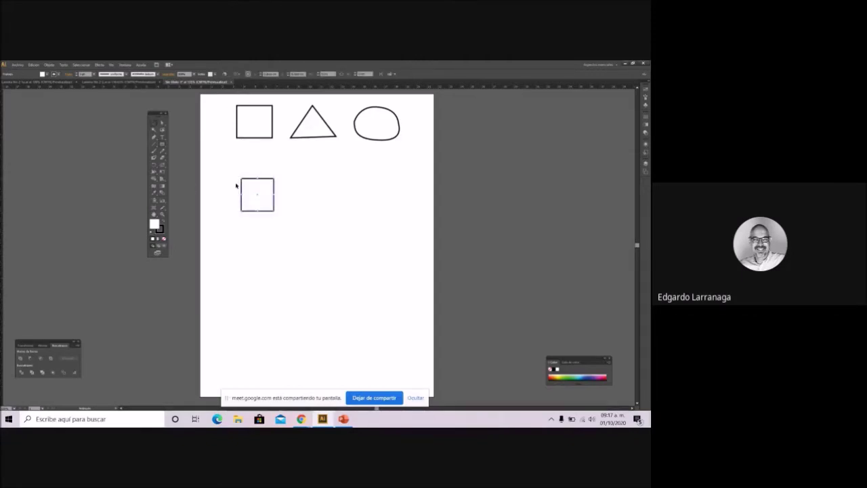
left_click_drag(241, 190, 235, 173)
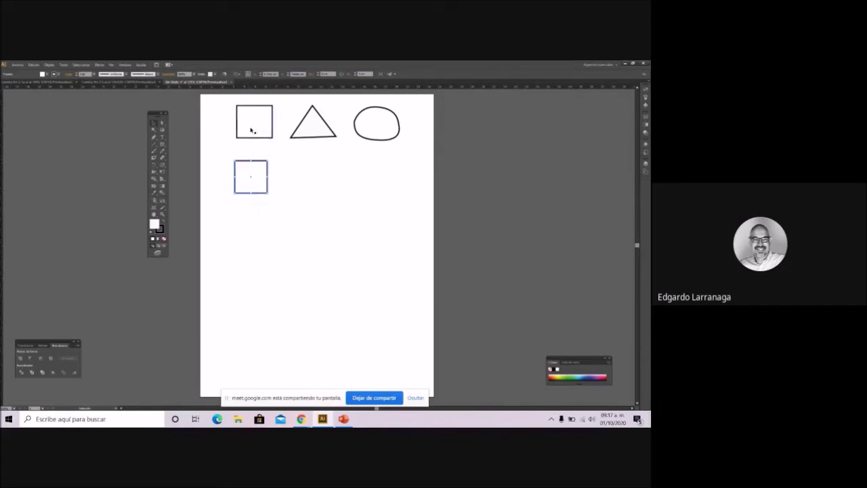
left_click_drag(247, 164, 250, 160)
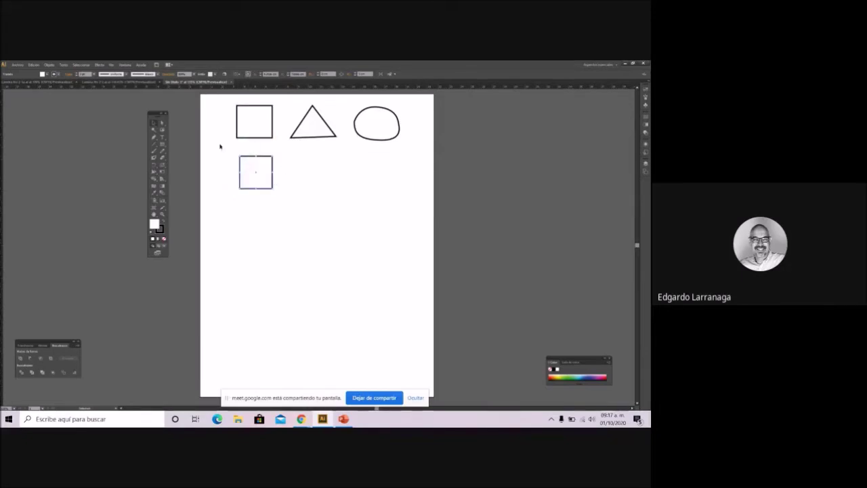
Step: Create a 6 × 3 cm rectangle and place it beside the 3 cm square, level with its top edge
left_click(163, 146)
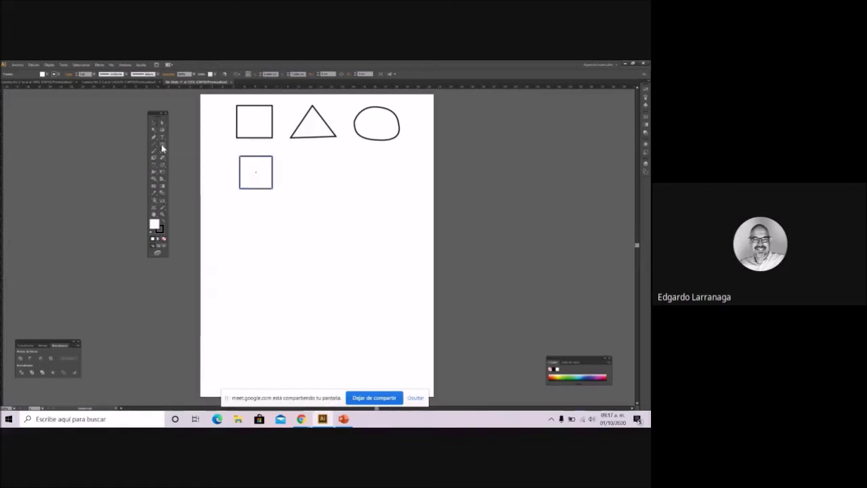
left_click(287, 168)
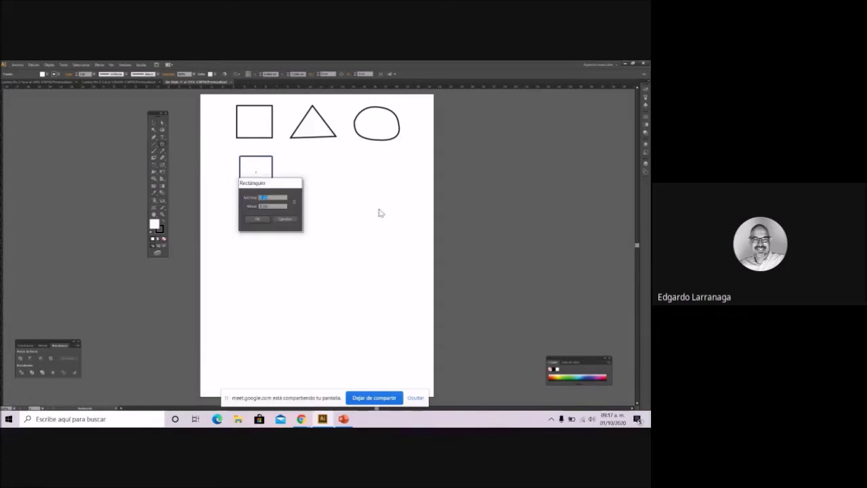
left_click_drag(275, 185, 312, 201)
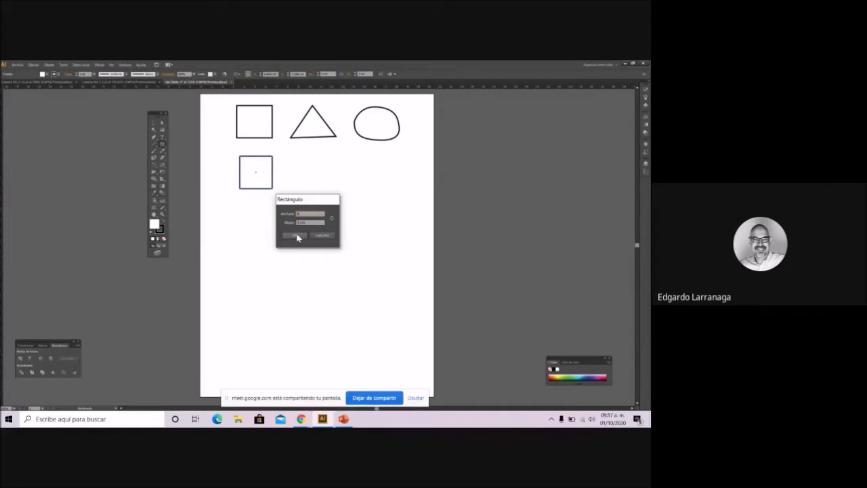
left_click(298, 236)
left_click(153, 123)
left_click(298, 161)
left_click_drag(298, 161, 296, 155)
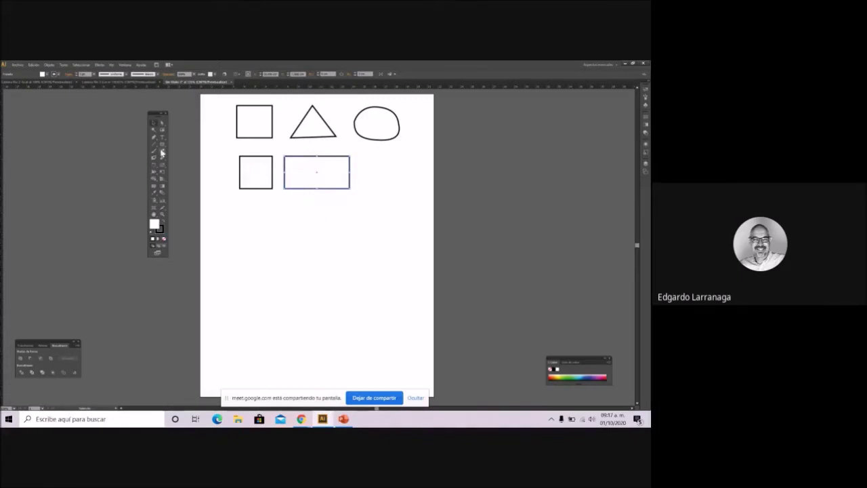
Step: Place two more 6 × 3 cm rectangles in the empty area below, reusing the last dimensions
key("m")
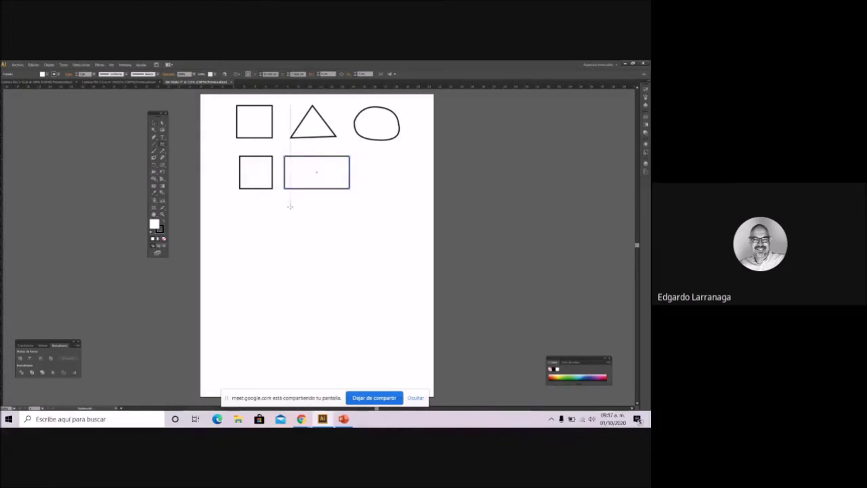
left_click(297, 211)
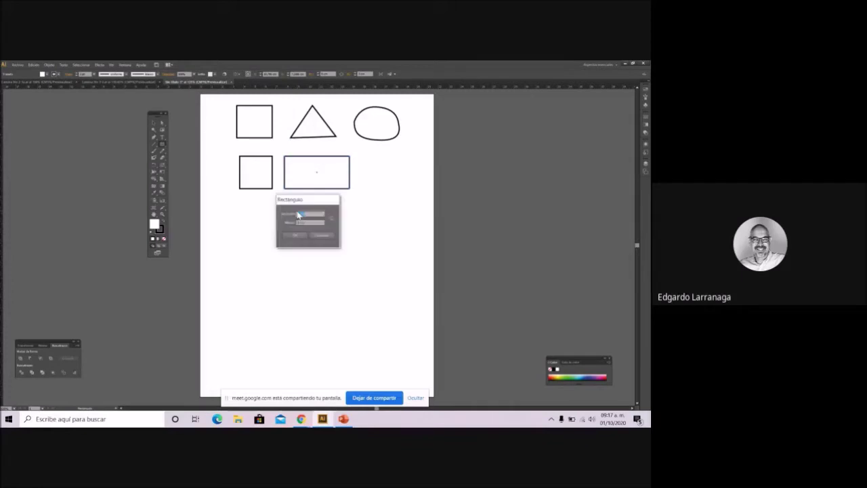
key("Return")
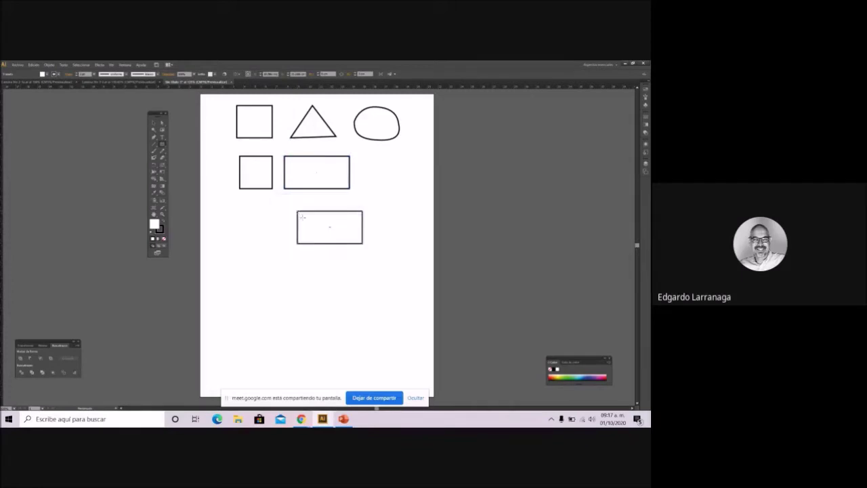
left_click(320, 277)
key("Return")
Step: Undo the stray tiny rectangles and the lower of the two extra 6 × 3 cm rectangles
key("ctrl+shift+a")
left_click_drag(256, 241, 252, 242)
key("ctrl+z")
left_click(248, 234)
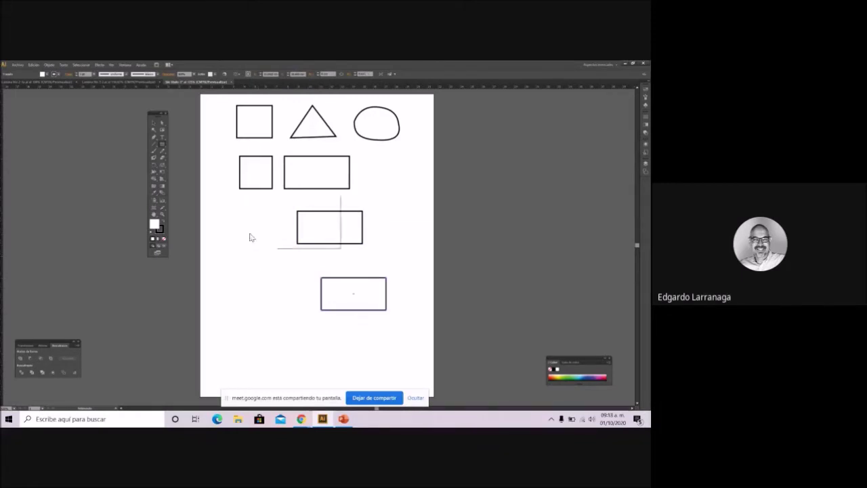
key("Escape")
left_click(249, 233)
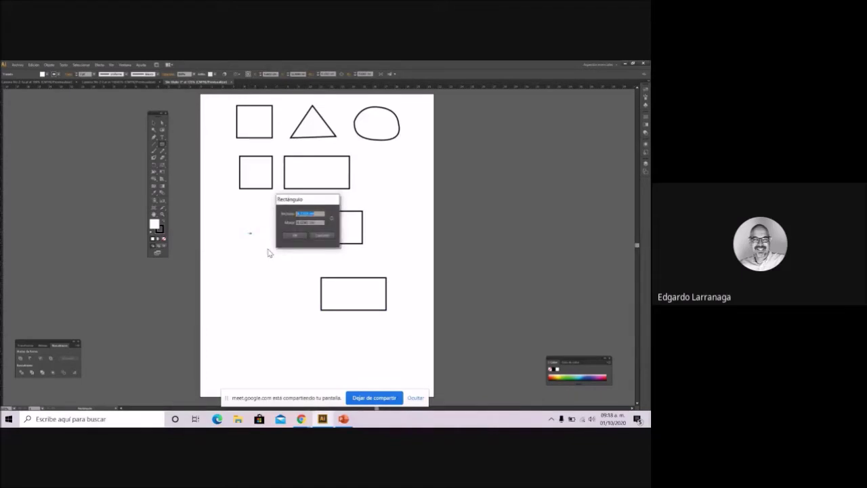
left_click(288, 235)
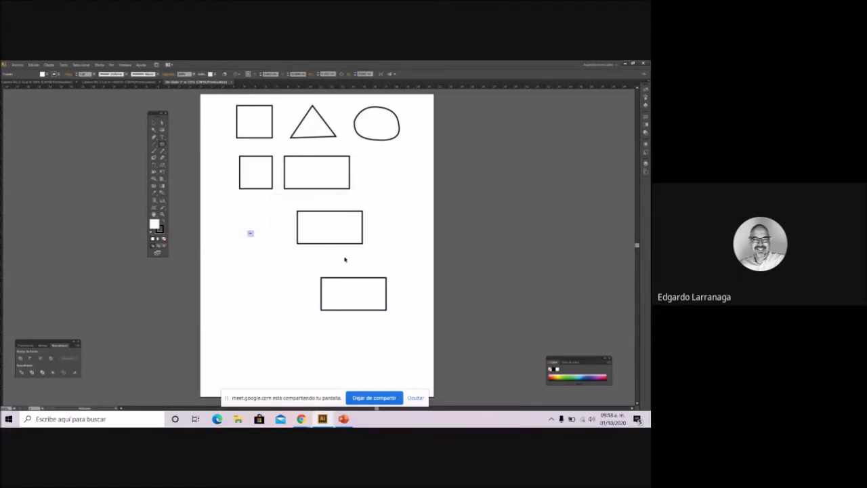
key("ctrl+z")
key("ctrl+z")
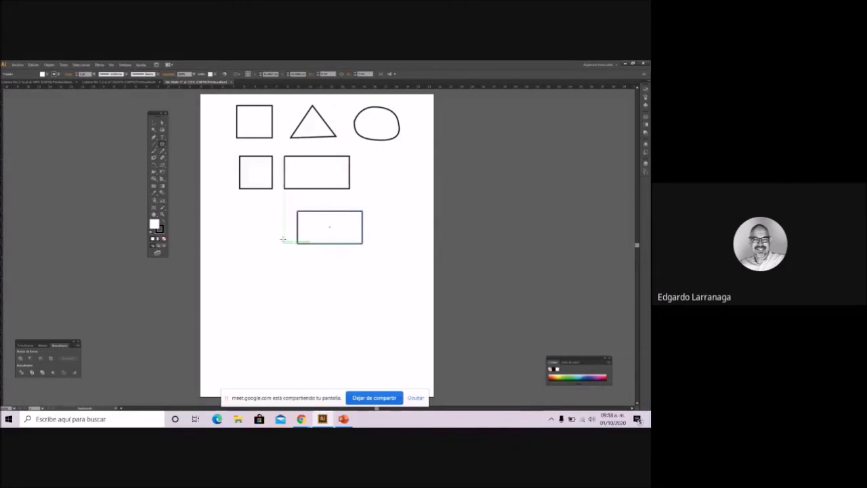
Step: Create another 6 × 3 cm rectangle and move it down below the remaining extra one
left_click(237, 220)
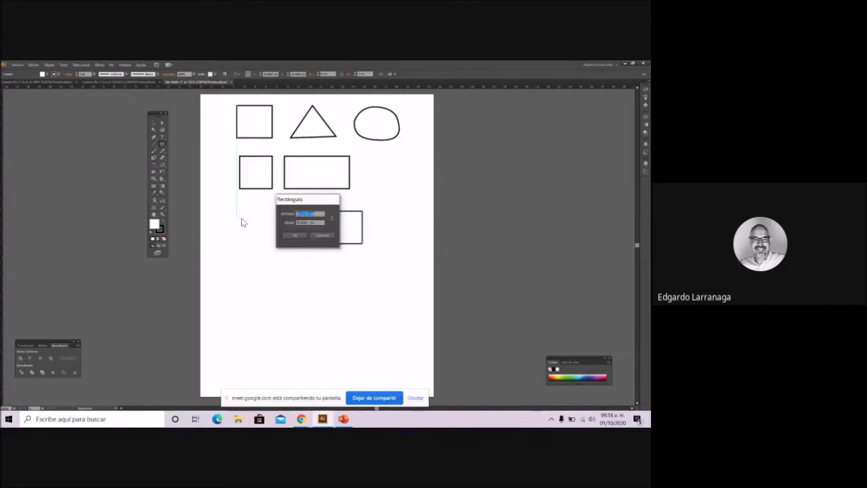
left_click(300, 212)
left_click_drag(317, 213, 279, 210)
key("Tab")
left_click(294, 235)
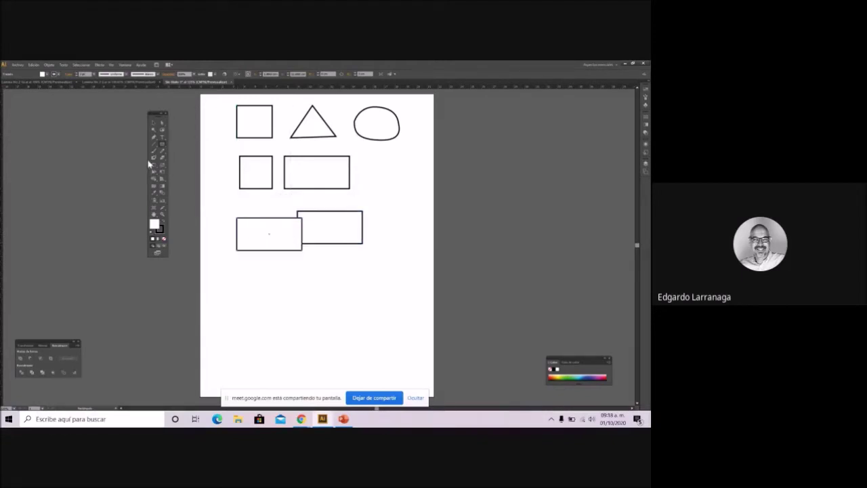
left_click(153, 122)
left_click_drag(261, 219, 282, 251)
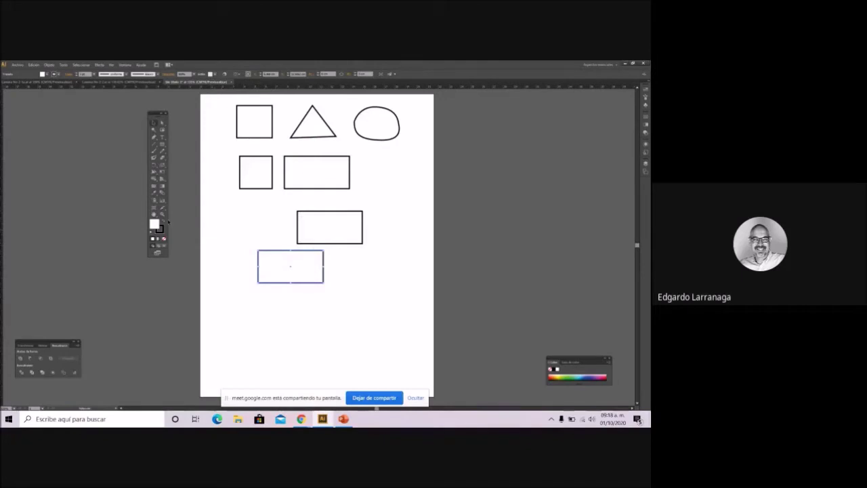
Step: Place five more 6 × 3 cm rectangles across the middle of the page, overlapping one another
left_click(161, 143)
left_click_drag(240, 190, 239, 223)
left_click(240, 224)
key("Escape")
left_click(279, 203)
key("Return")
left_click(371, 277)
key("Return")
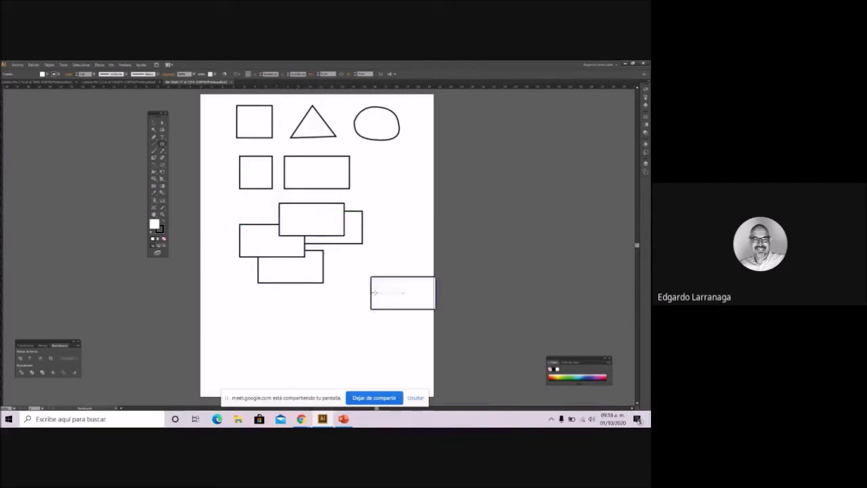
left_click(343, 273)
key("Return")
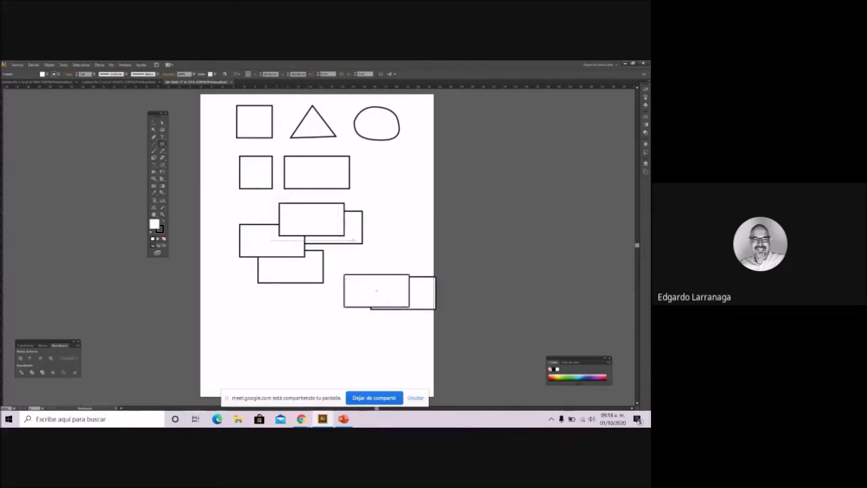
left_click(344, 256)
key("Return")
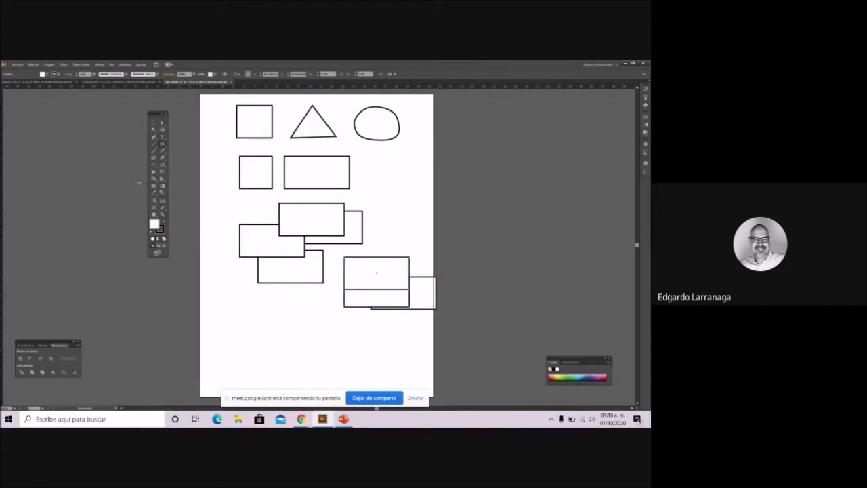
Step: Delete all the overlapping practice rectangles below the second row of shapes
left_click(153, 122)
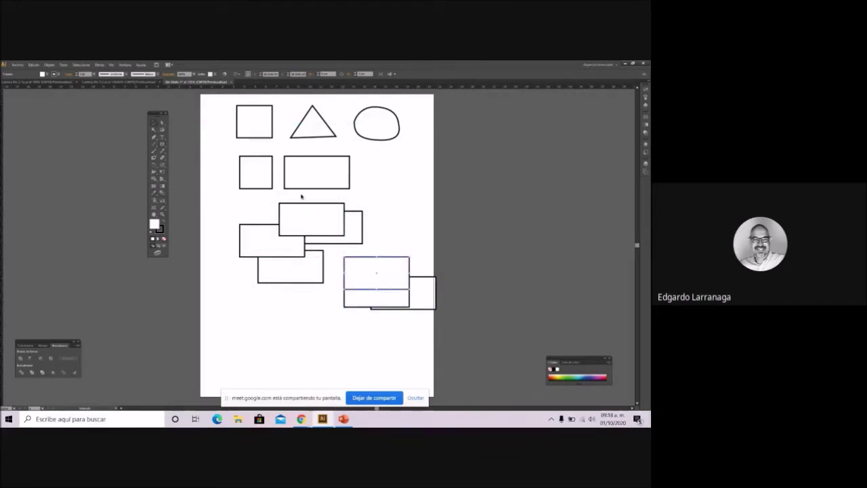
left_click_drag(434, 328, 234, 200)
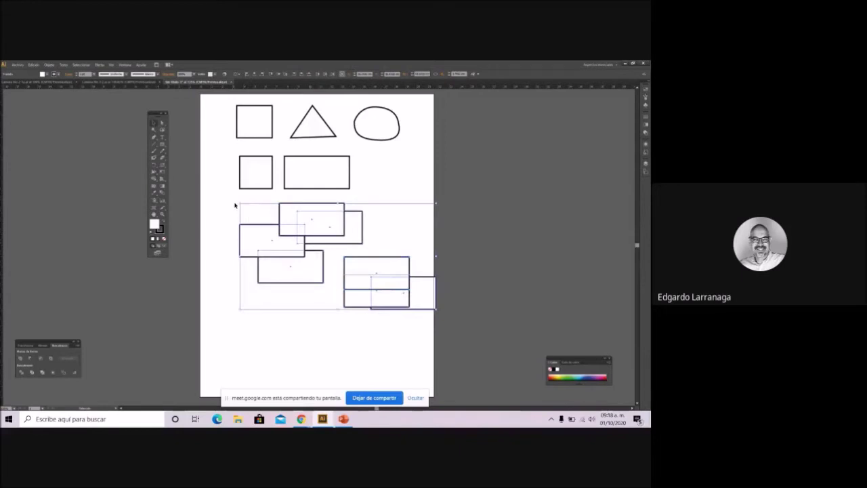
key("Delete")
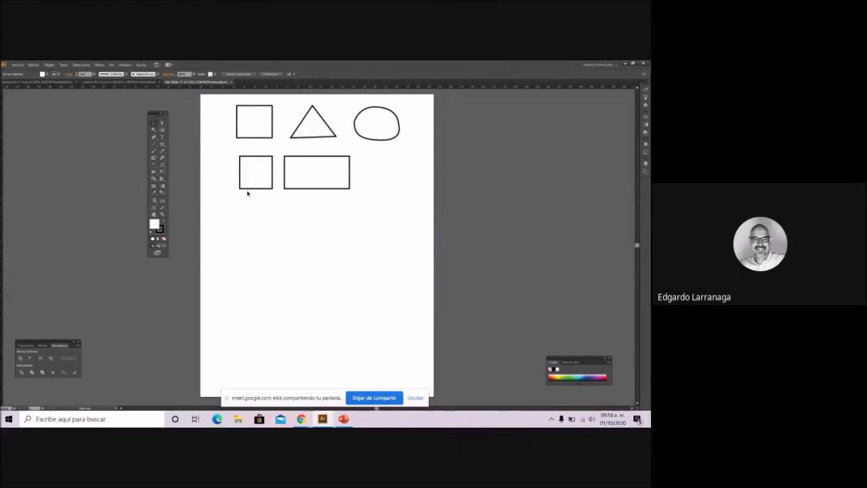
Step: Create a 2 cm square below the second row and place three more squares of the same size around it
left_click(315, 189)
key("m")
left_click(262, 221)
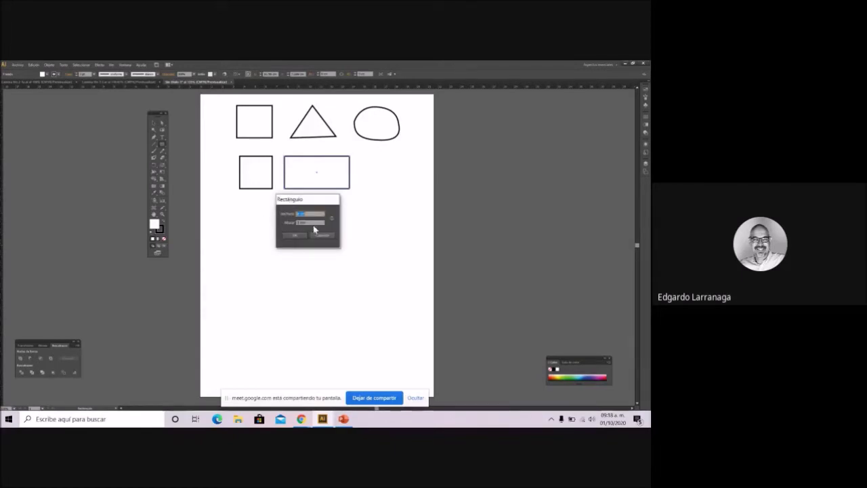
key("Tab")
left_click(297, 235)
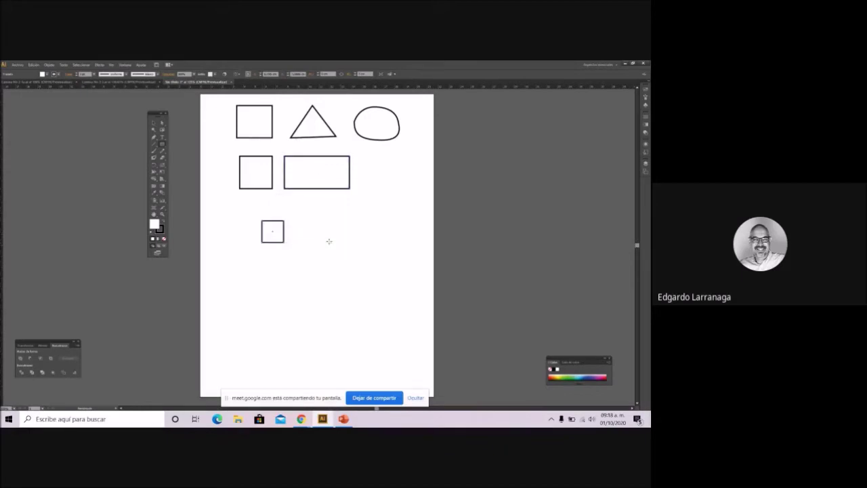
left_click(331, 244)
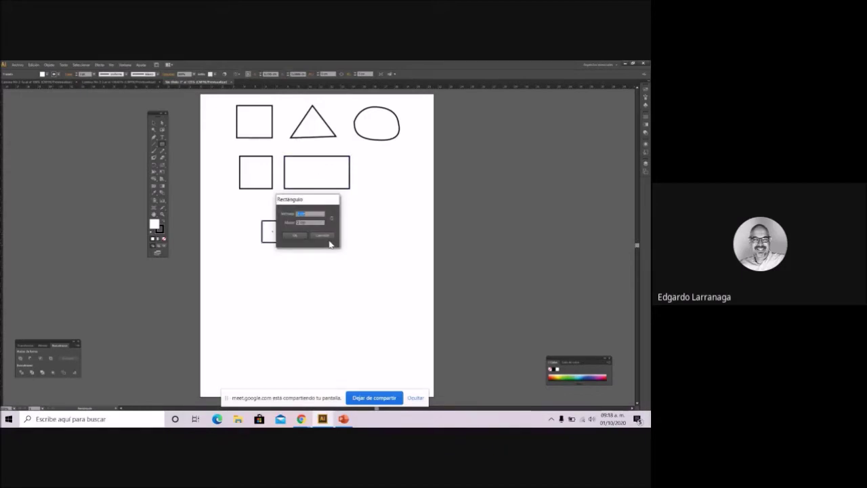
key("Return")
mouse_move(300, 243)
left_mouse_down()
mouse_move(321, 265)
mouse_move(320, 306)
left_mouse_up()
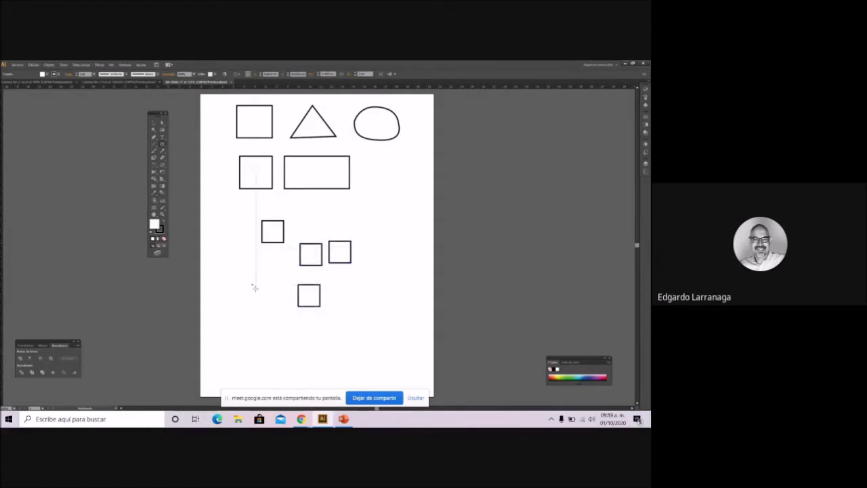
Step: Undo the creation of the four 2 cm squares
key("ctrl+z")
key("ctrl+z")
key("ctrl+z")
key("ctrl+z")
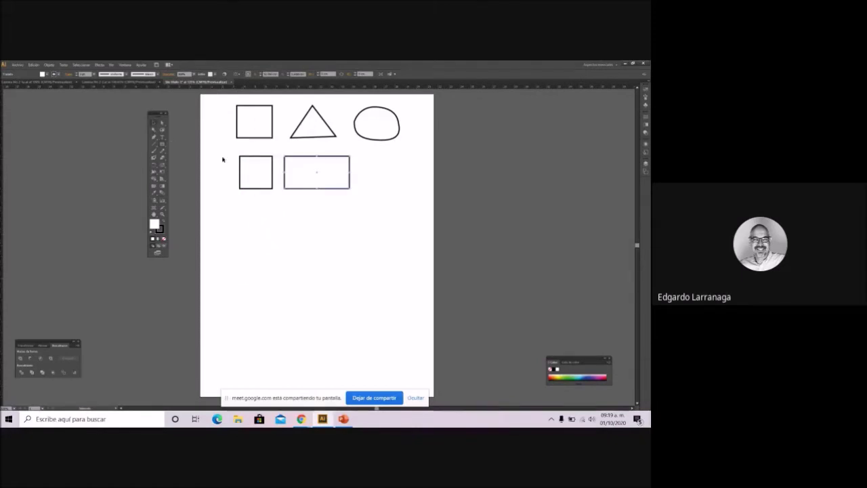
Step: Move the 6 × 3 cm rectangle directly below the 3 cm square, aligning their left edges
left_click_drag(284, 164, 241, 205)
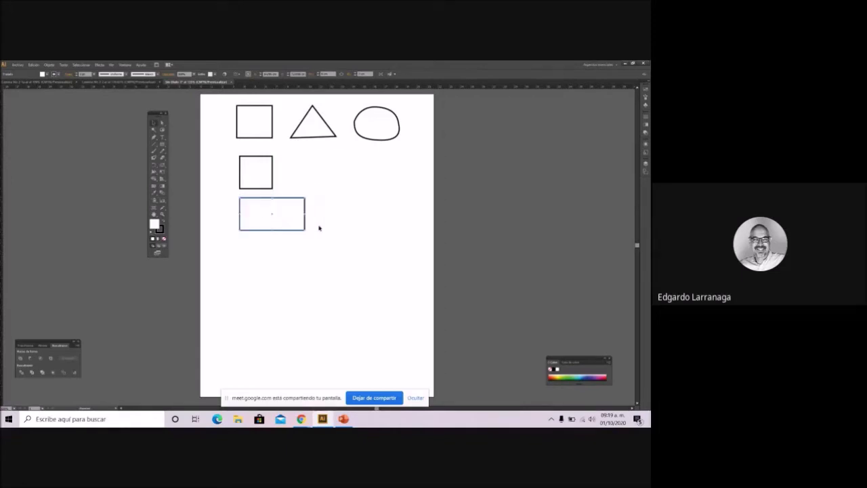
Step: Add the text "poligonos" below the rectangle and enlarge it to span about half of the page width
left_click(217, 183)
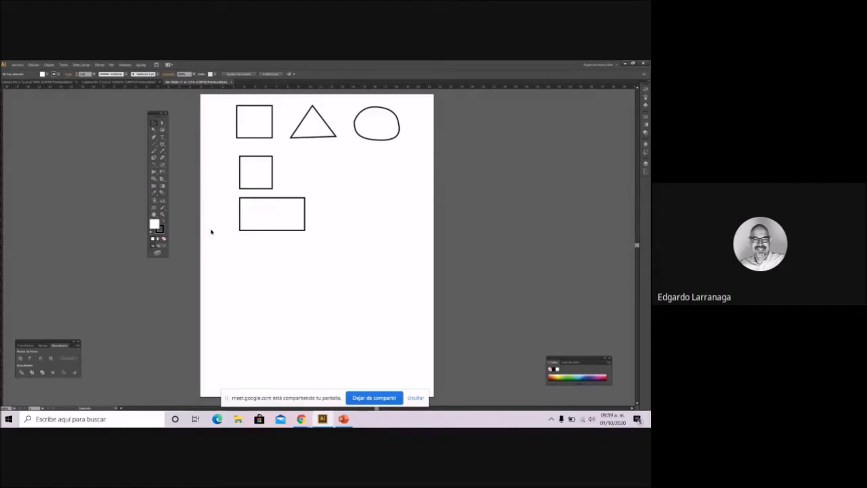
left_click(161, 137)
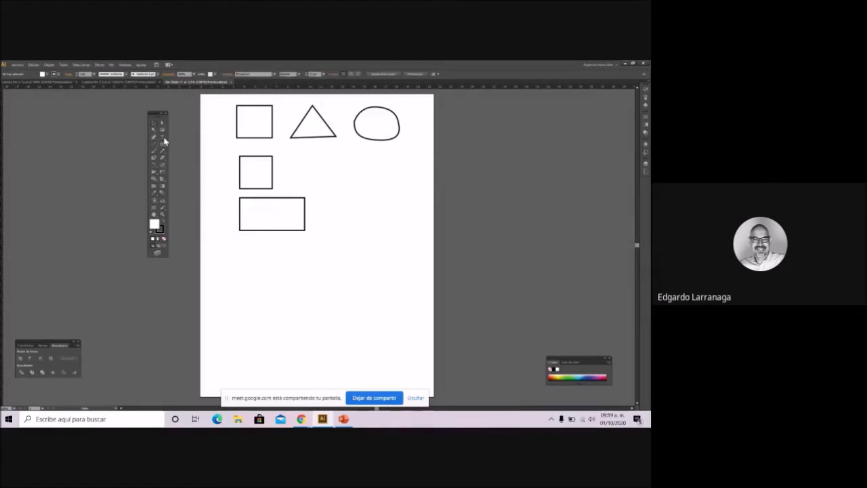
left_click(237, 257)
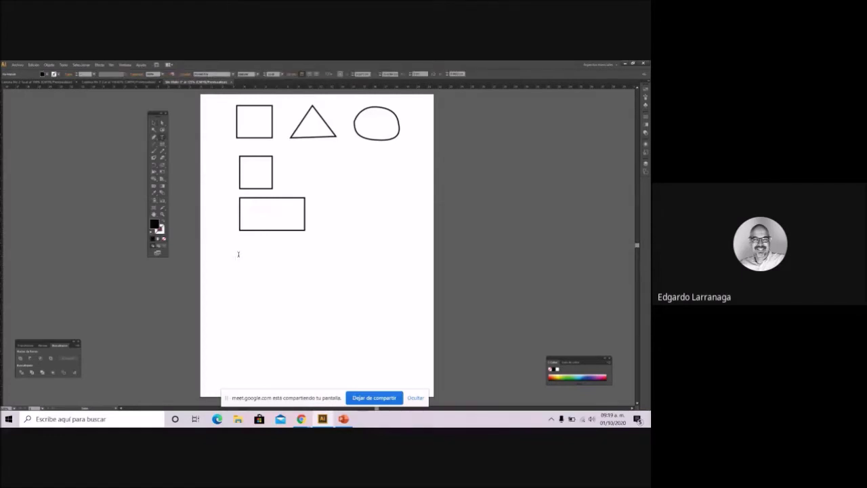
type("poligonos")
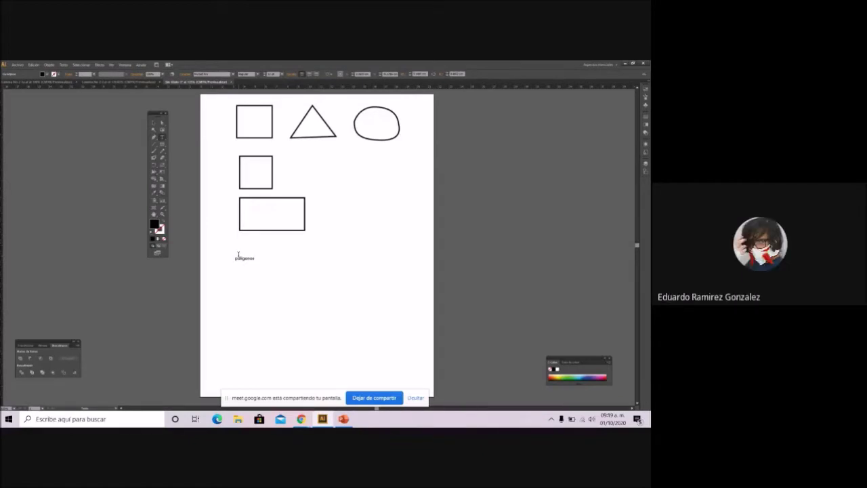
key("Escape")
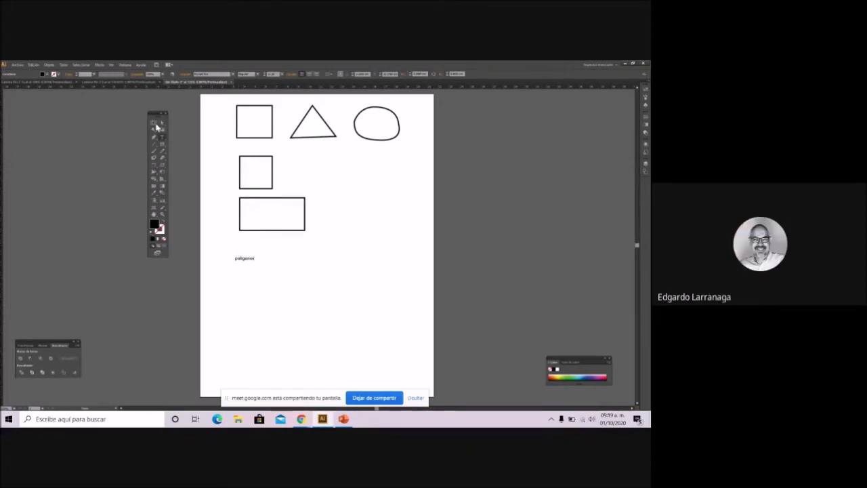
left_click_drag(256, 262, 336, 269)
Step: Correct the word to "polígonos" with an accented í and shift the text up slightly, just below the rectangle
left_click(162, 137)
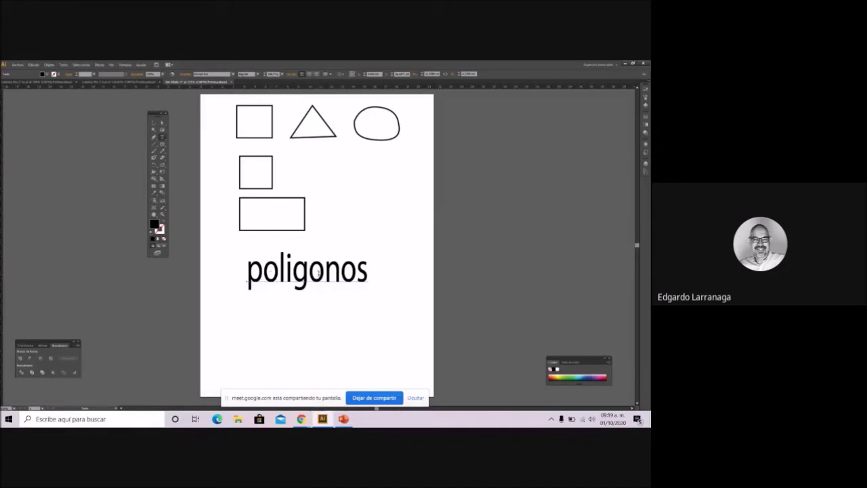
left_click(298, 270)
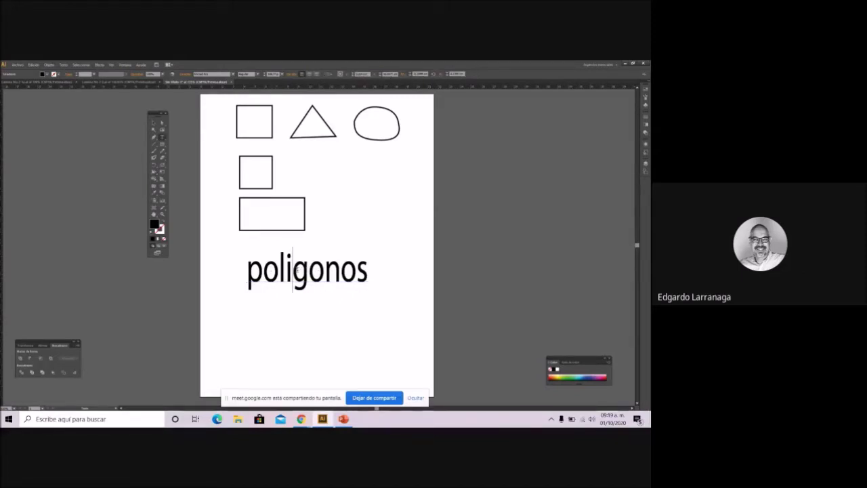
key("BackSpace")
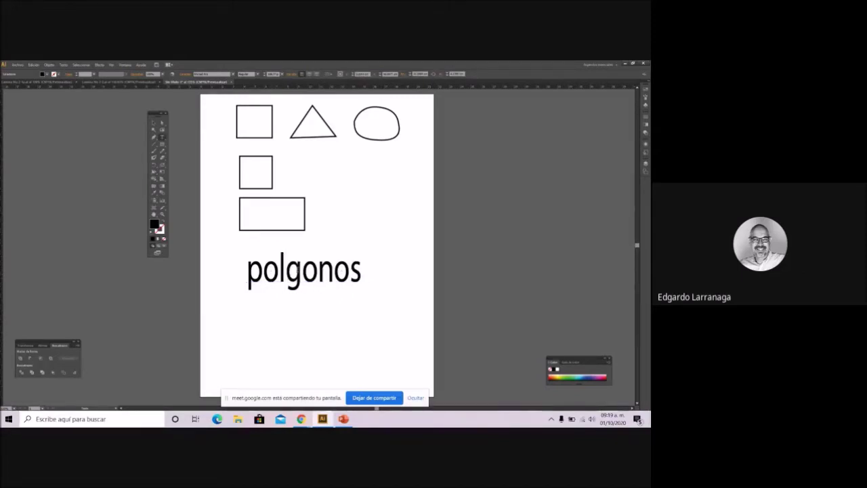
type("í")
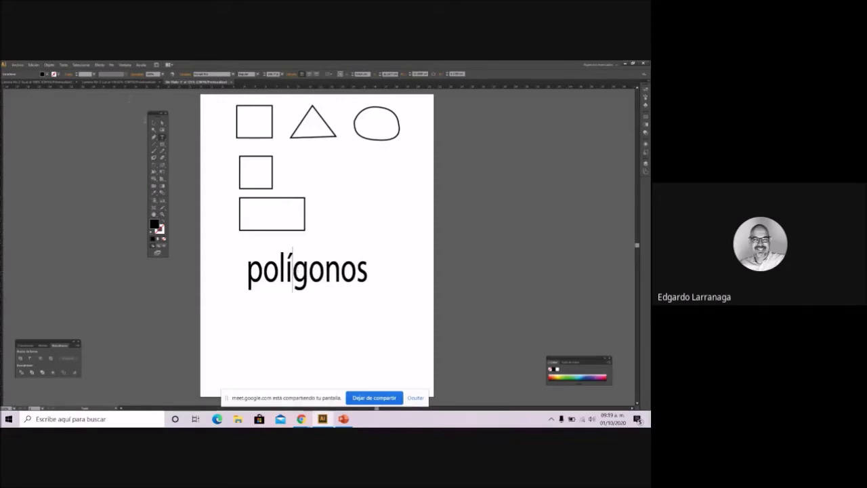
left_click(154, 122)
left_click(192, 189)
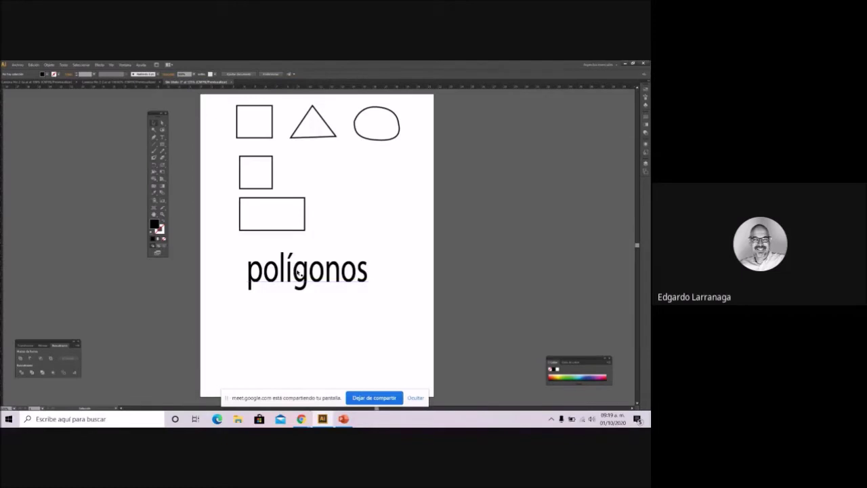
left_click_drag(298, 271, 308, 259)
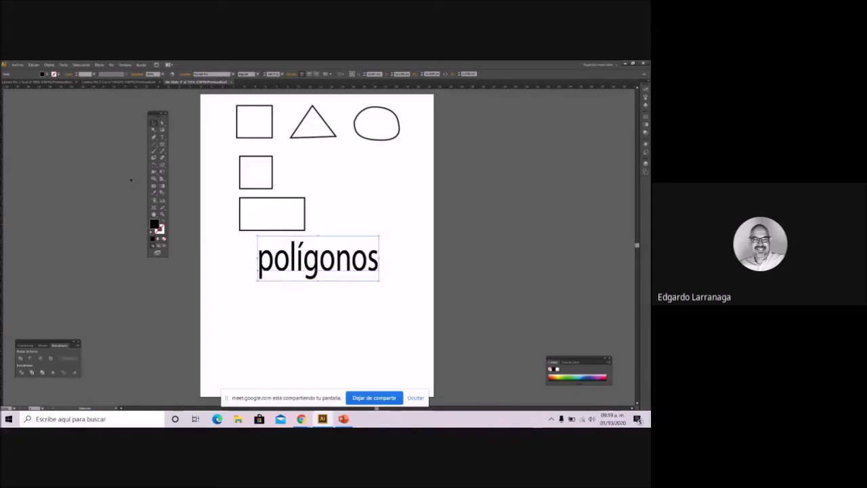
Step: Edit the word below the rectangle to read "polis/gonos", separating its two roots with a slash
left_click(162, 137)
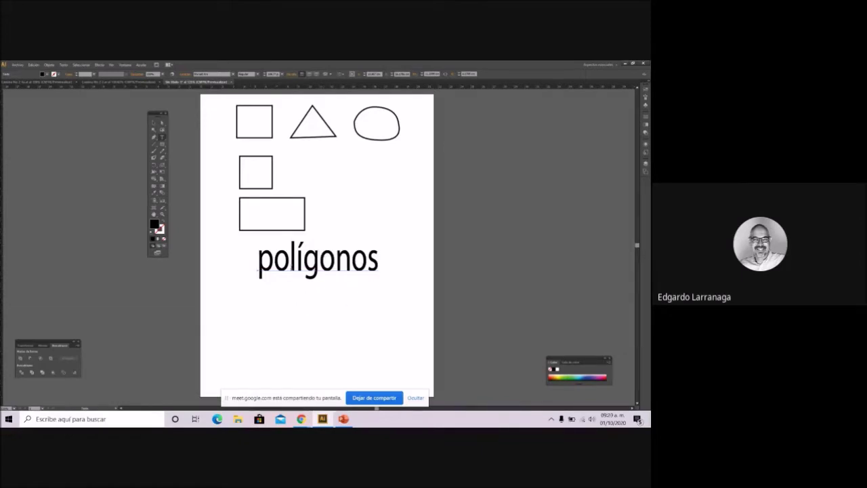
left_click(301, 260)
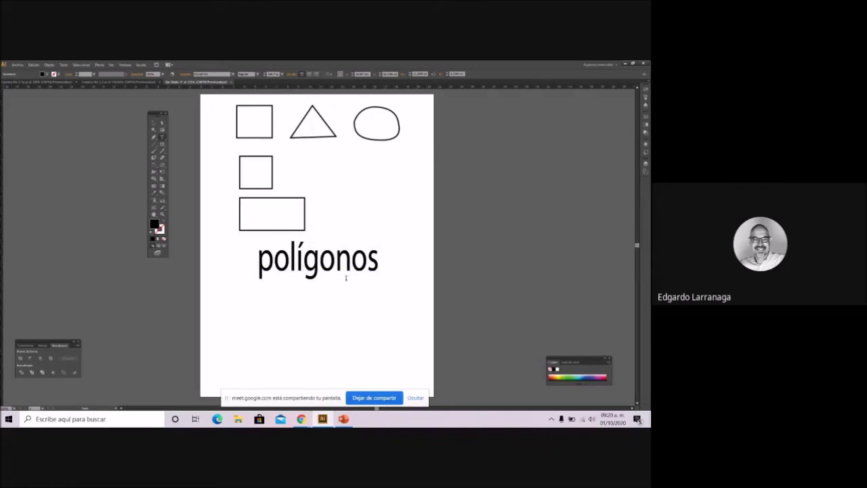
key("BackSpace")
type("s")
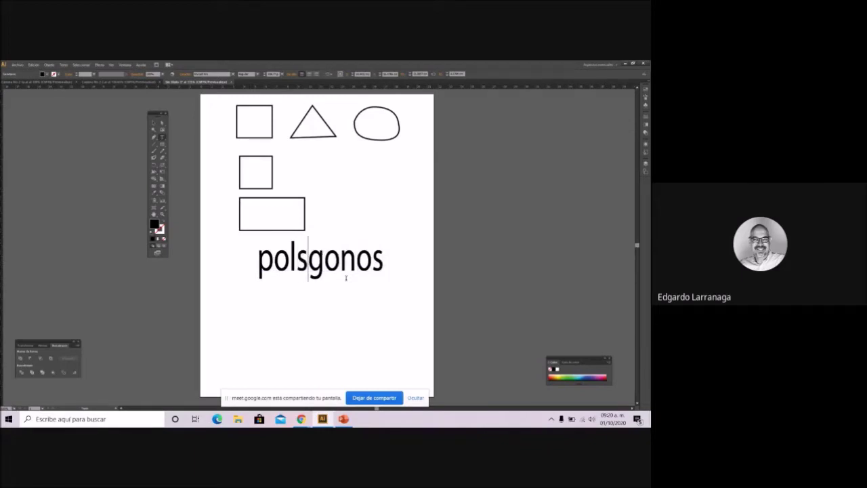
key("BackSpace")
type("is")
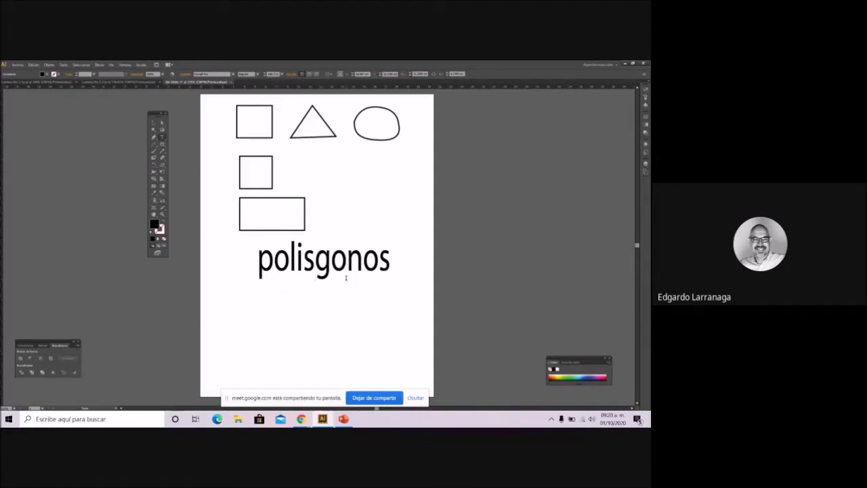
type("/")
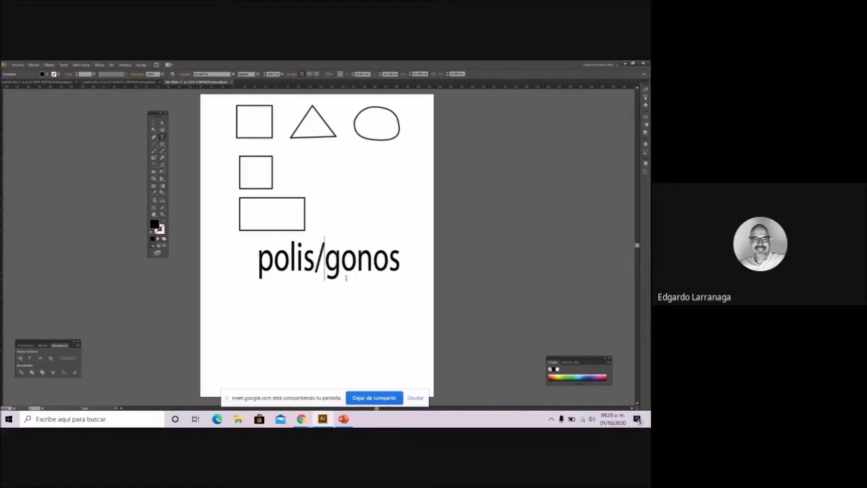
Step: Add a second line reading "muchos angulos" under the word "polis/gonos"
key("End")
type("p")
key("BackSpace")
type("much")
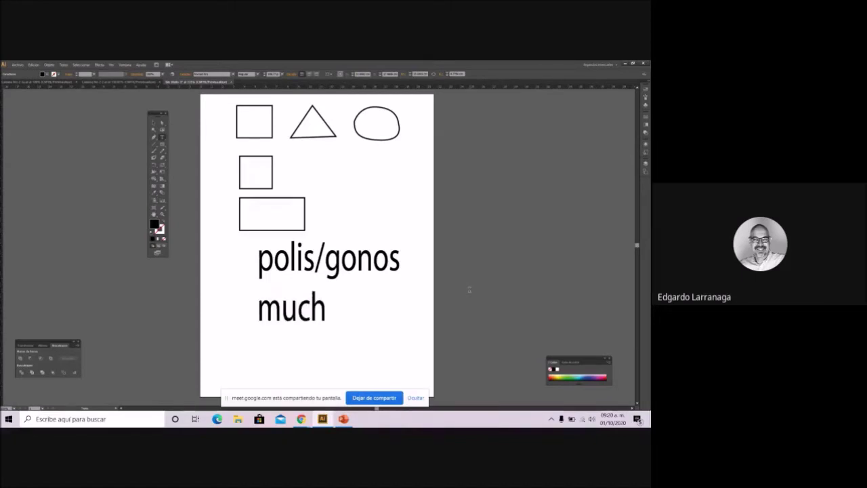
type("os an")
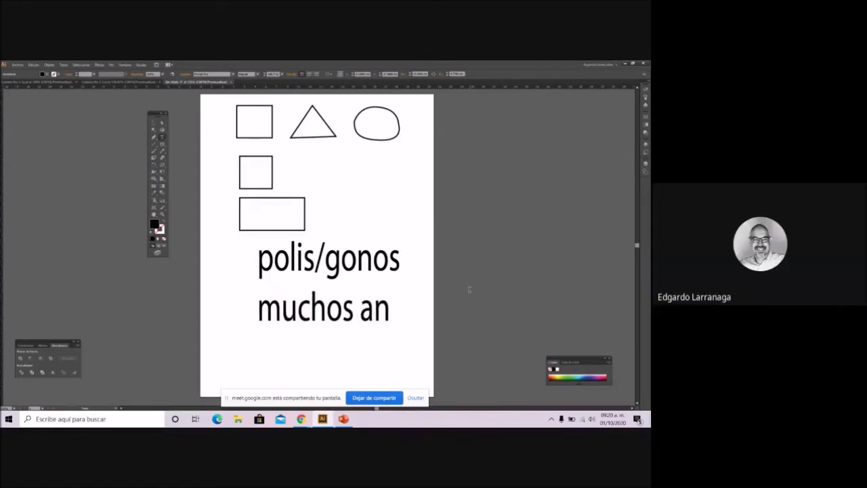
type("gulos")
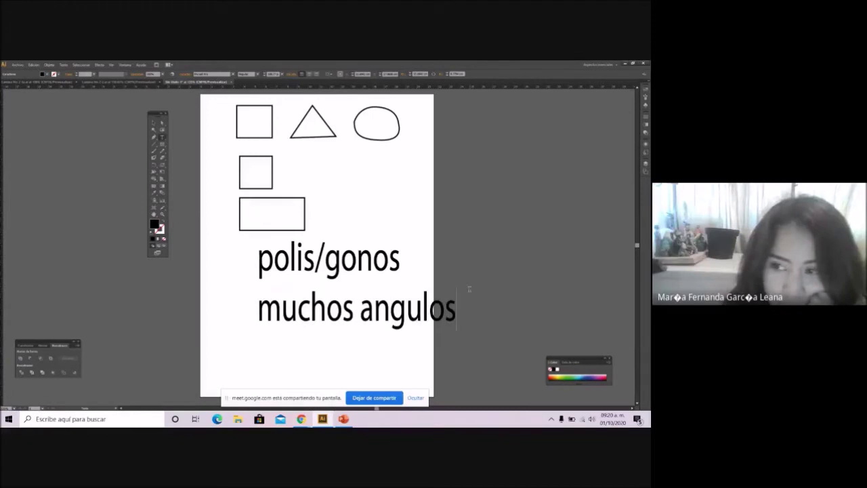
Step: Move the two-line text block to the left so that it fits within the page
scroll(317, 243, "down", 1)
left_click(153, 122)
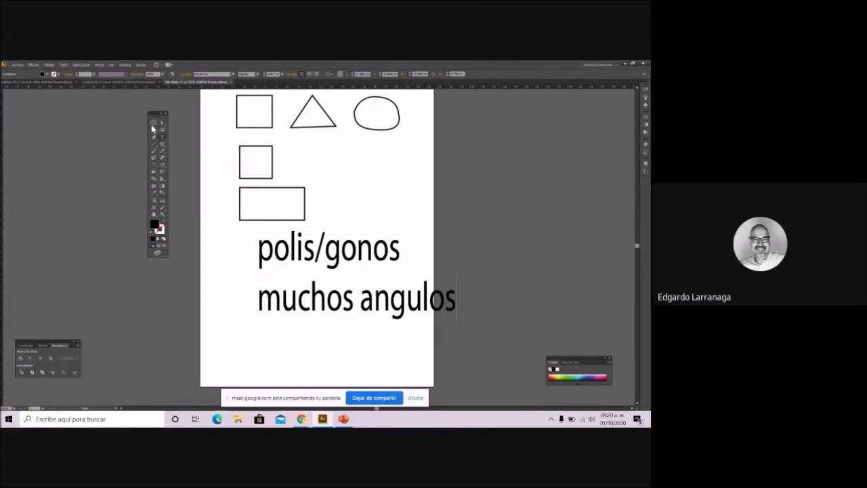
left_click_drag(299, 250, 274, 260)
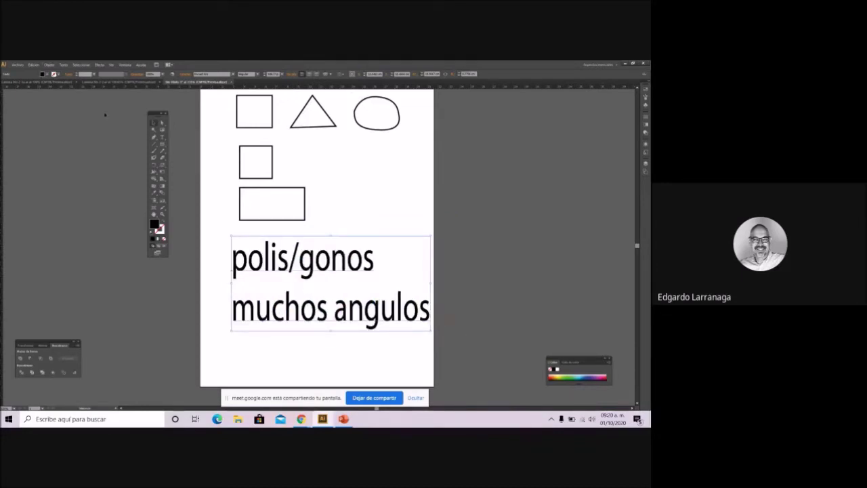
Step: Delete the second text line "muchos angulos"
left_click(162, 137)
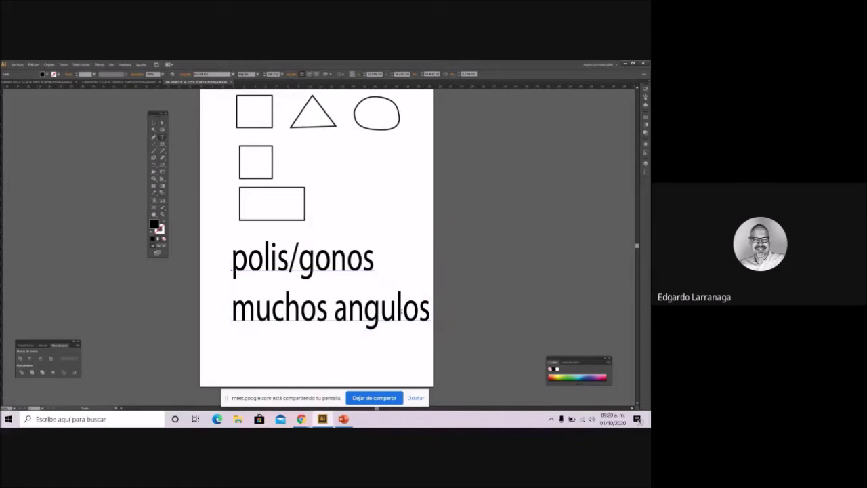
left_click_drag(425, 311, 299, 258)
left_click(420, 326)
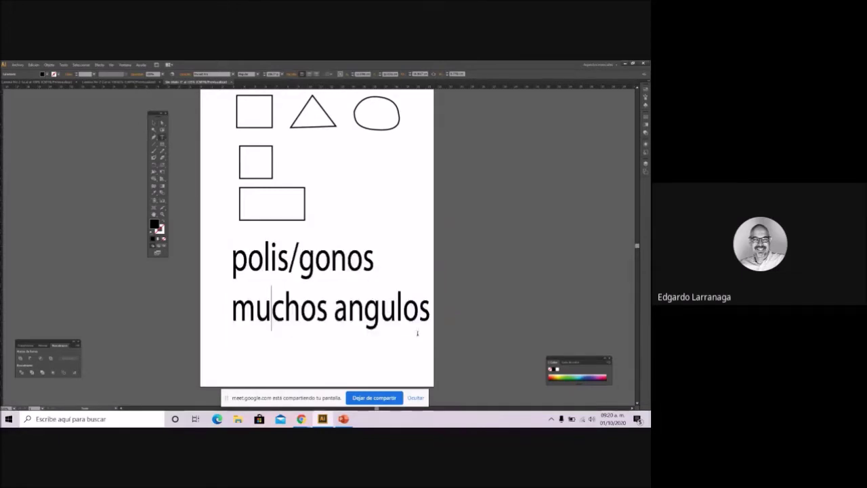
left_click_drag(430, 310, 242, 288)
key("BackSpace")
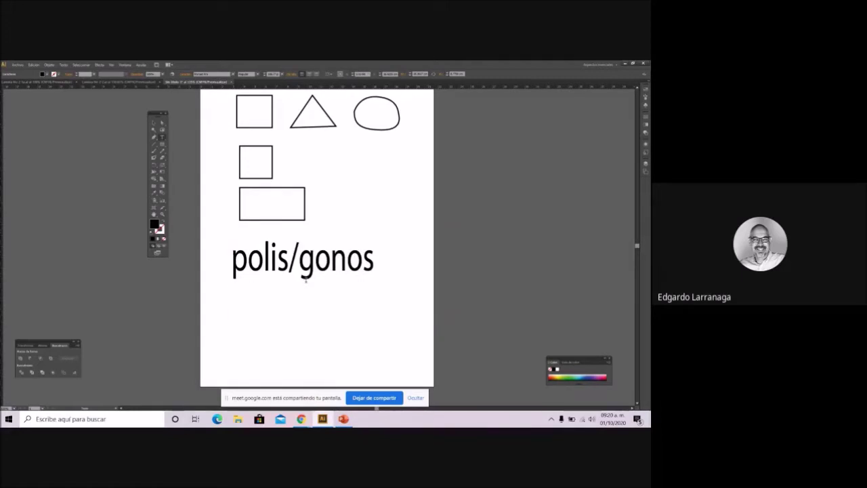
Step: Remove the added "s/" and restore the accented í so the text reads "polígonos"
key("BackSpace")
key("BackSpace")
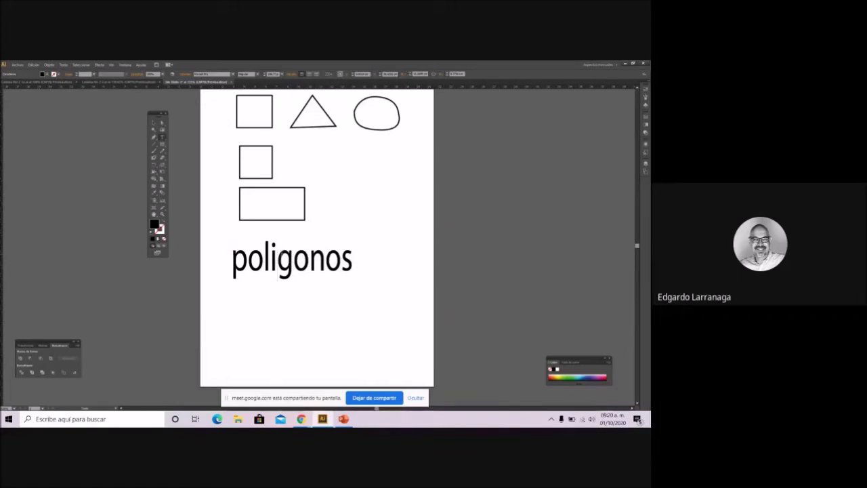
key("BackSpace")
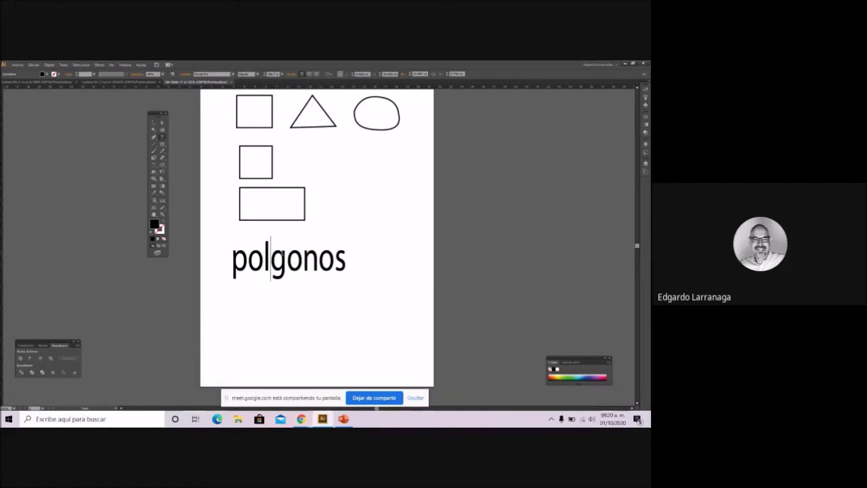
type("í")
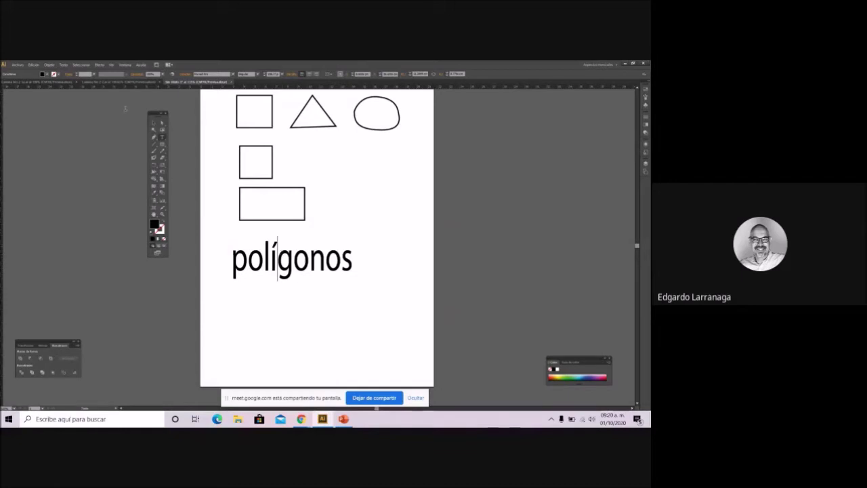
left_click(155, 123)
Step: Create a six-sided polygon below the word "polígonos" with the Polygon tool and swap its fill and stroke to leave a black outline
left_click(164, 144)
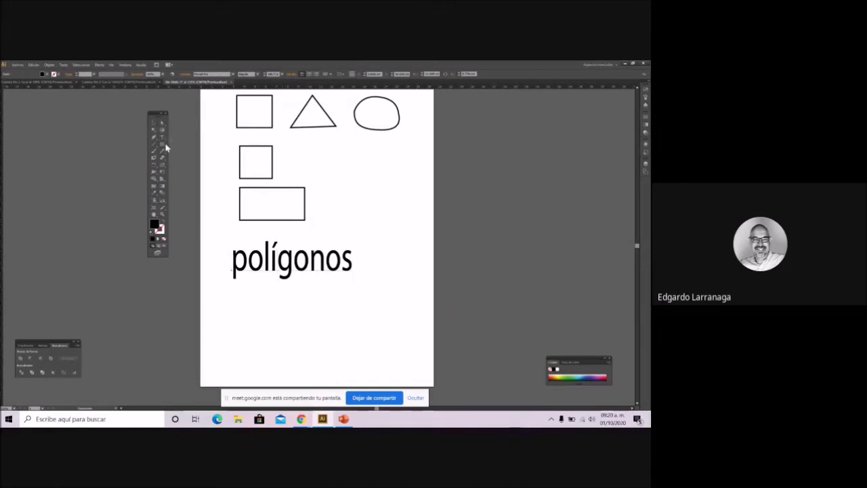
left_click_drag(163, 147, 195, 169)
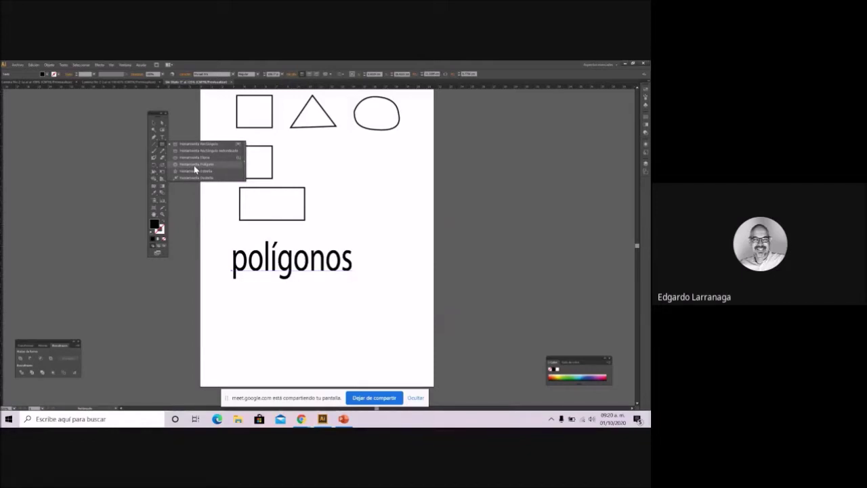
left_click_drag(195, 169, 195, 169)
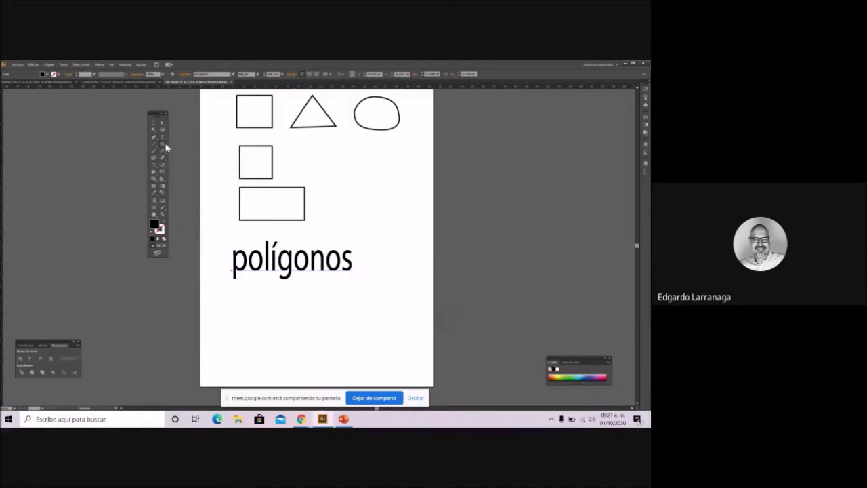
left_click_drag(162, 146, 193, 166)
left_click(343, 207)
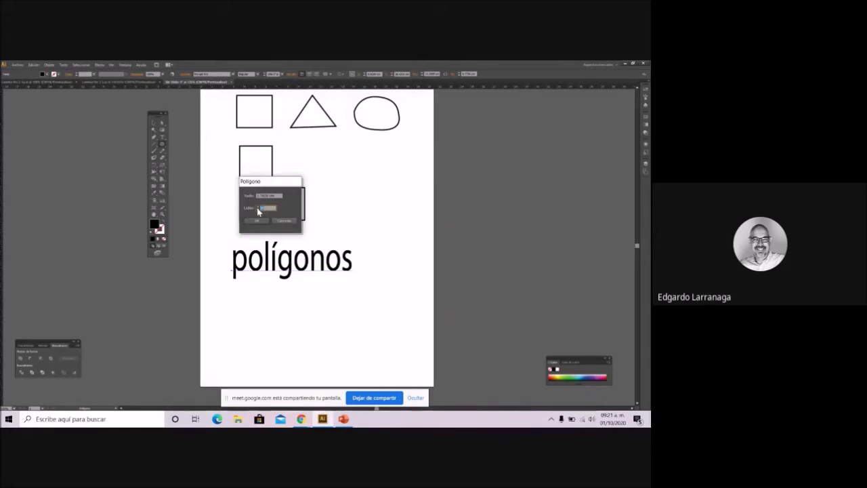
left_click(287, 223)
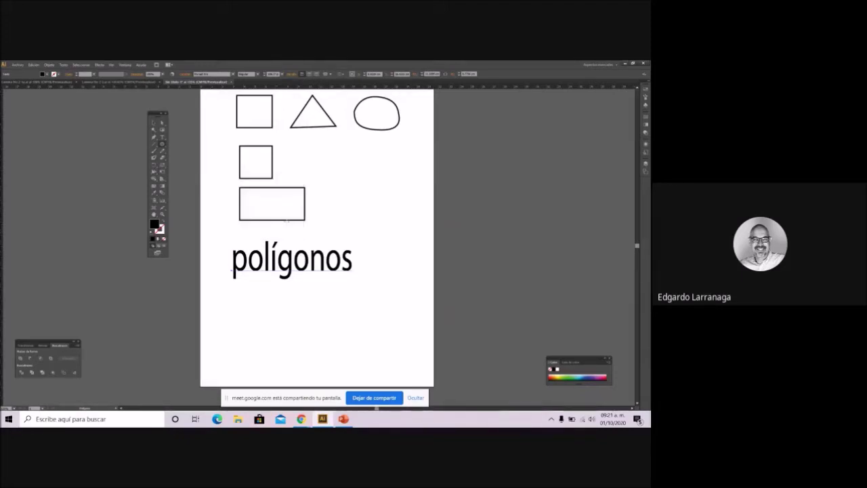
left_click(325, 342)
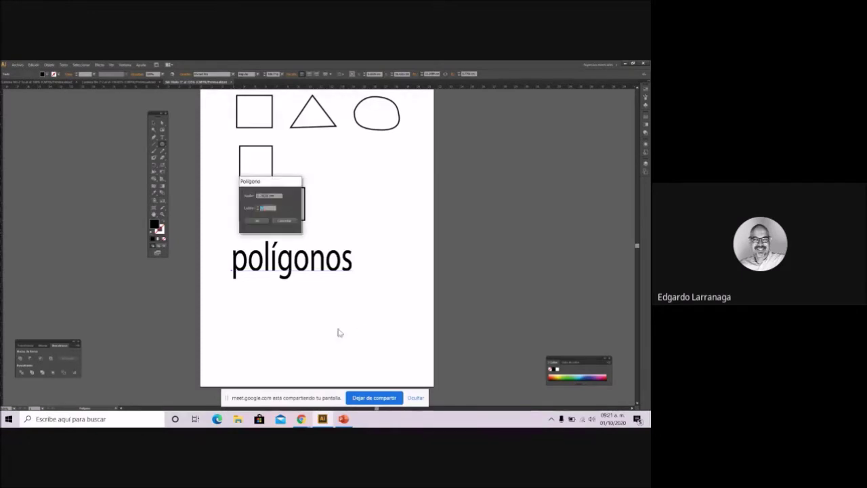
key("shift+Tab")
key("Tab")
left_click(254, 220)
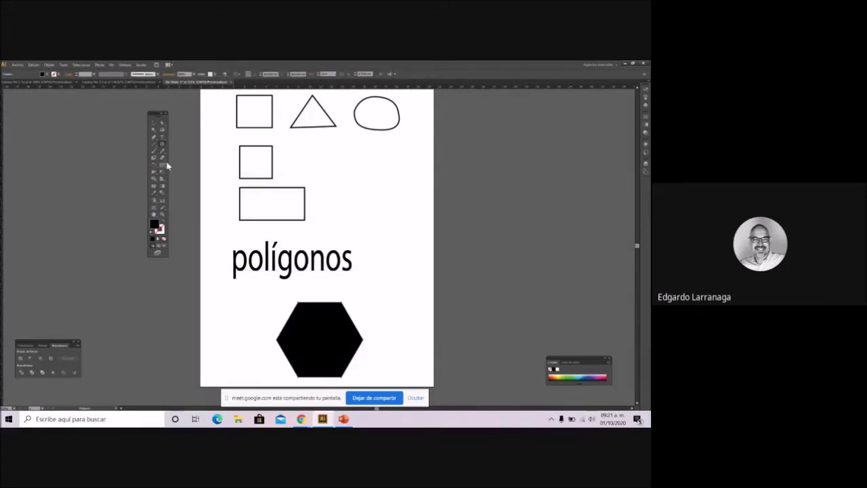
left_click(163, 221)
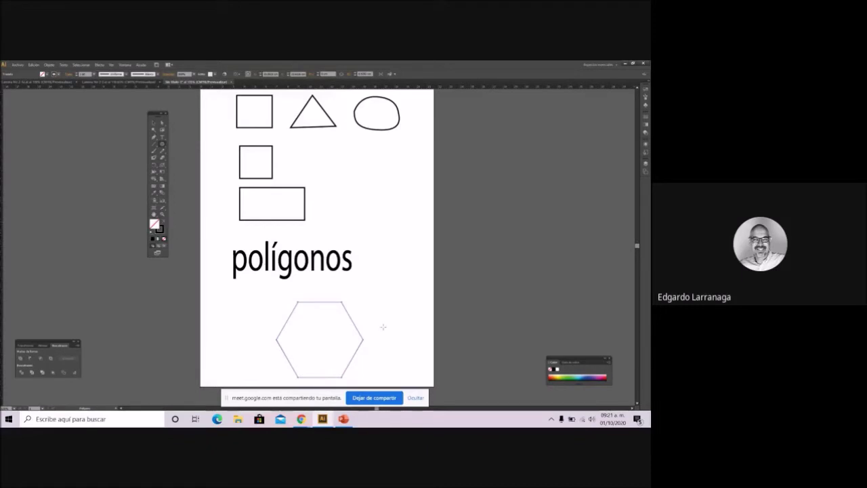
Step: Thicken the hexagon's black stroke and nudge the hexagon slightly upward toward the word "polígonos"
left_click(155, 125)
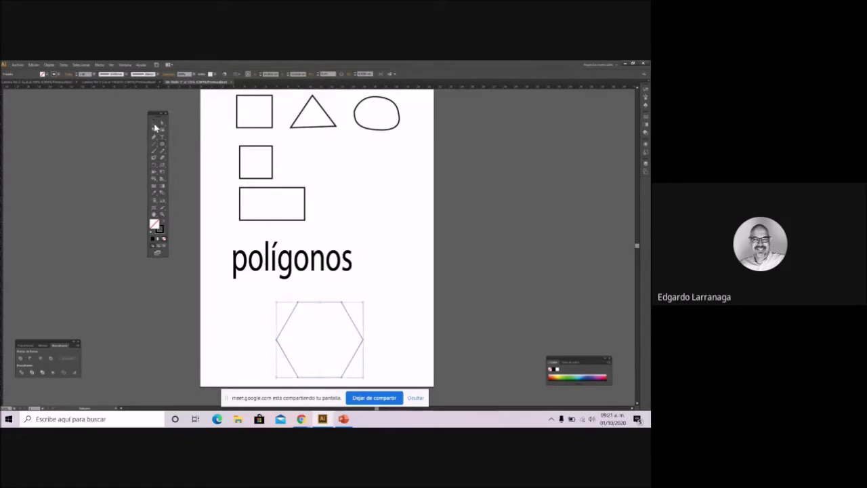
left_click(95, 75)
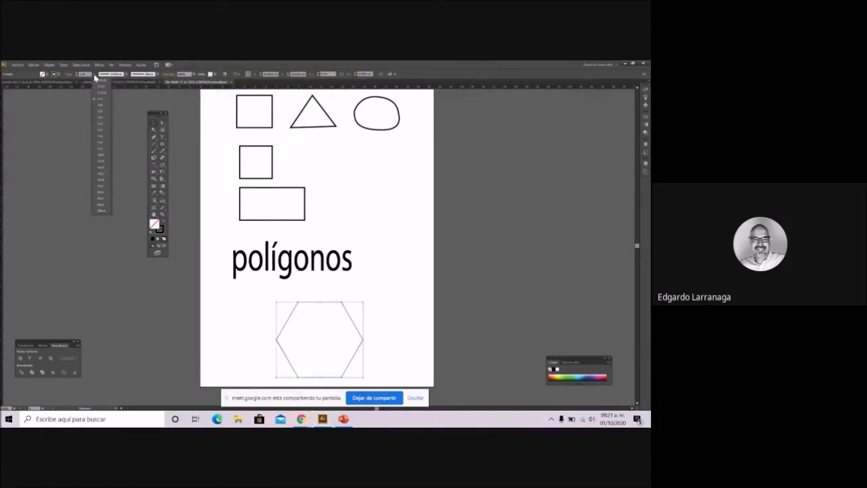
left_click(110, 117)
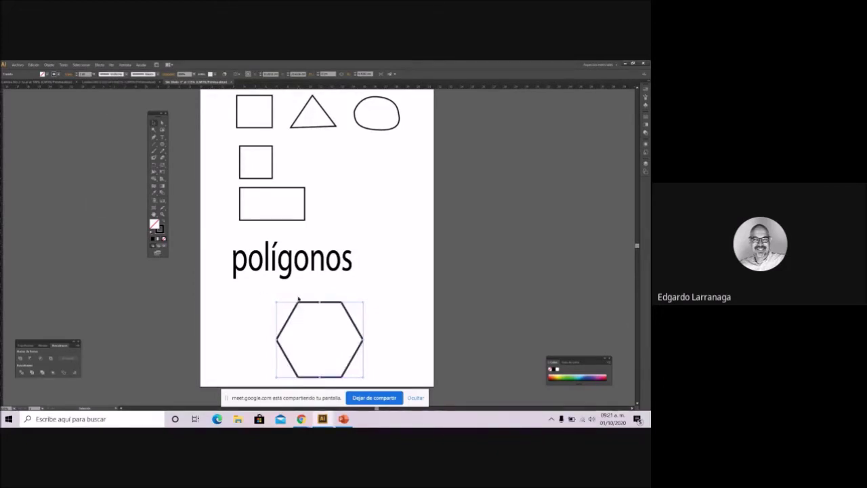
left_click_drag(356, 324, 358, 313)
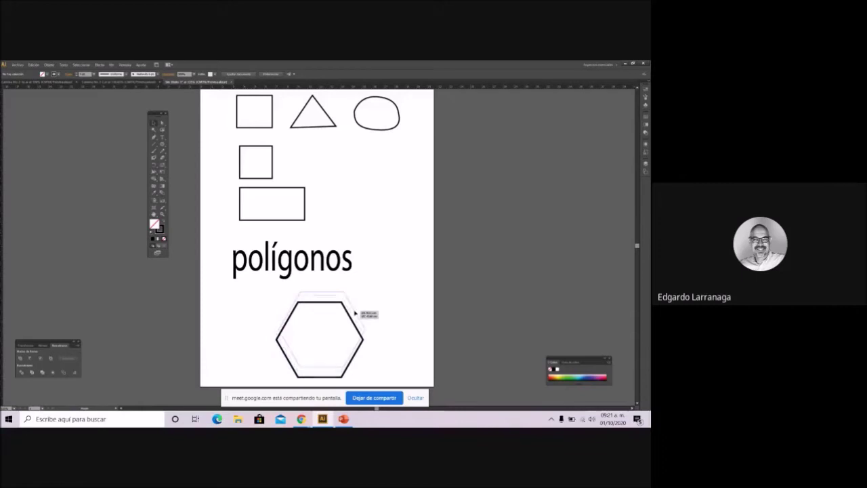
Step: Move the tools palette clear of the drawing and magnify the hexagon together with its heading "polígonos"
left_click(160, 215)
left_click_drag(269, 285, 392, 375)
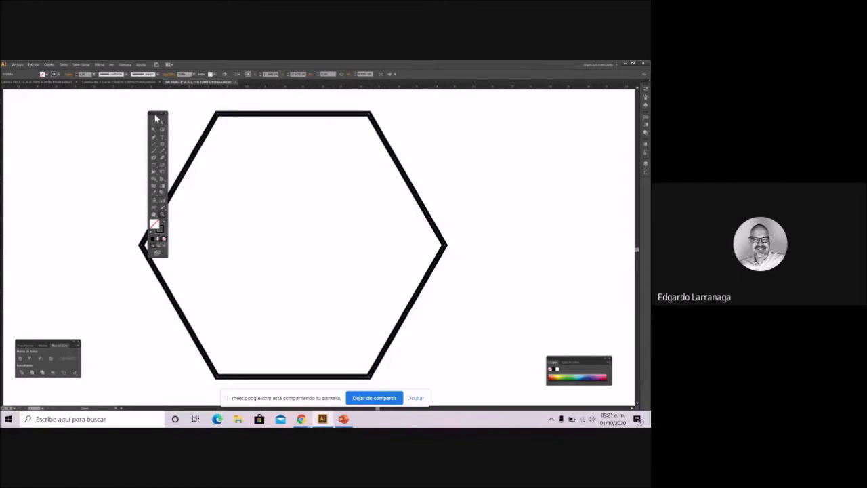
left_click_drag(155, 118, 107, 117)
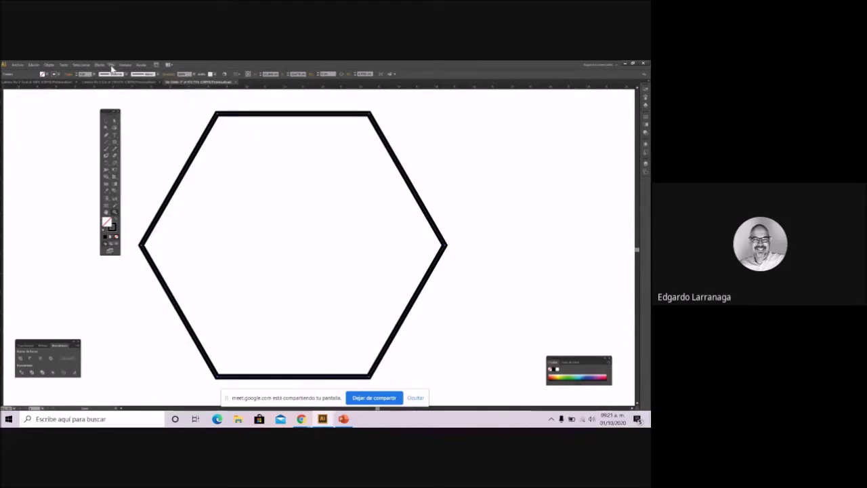
left_click(109, 66)
left_click(111, 66)
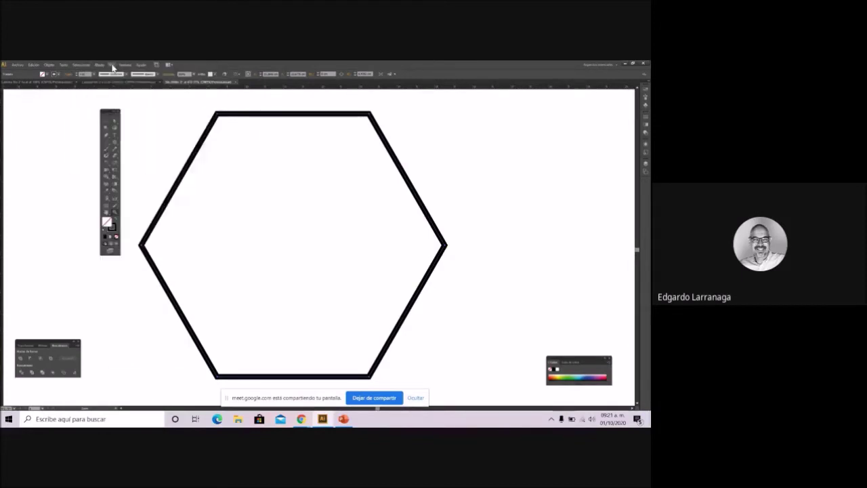
left_click(113, 67)
left_click(68, 120)
key("ctrl+Tab")
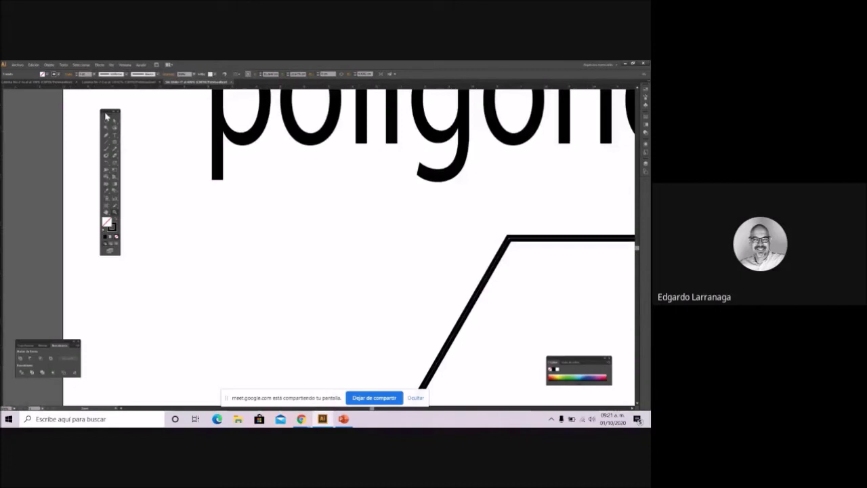
left_click(317, 240)
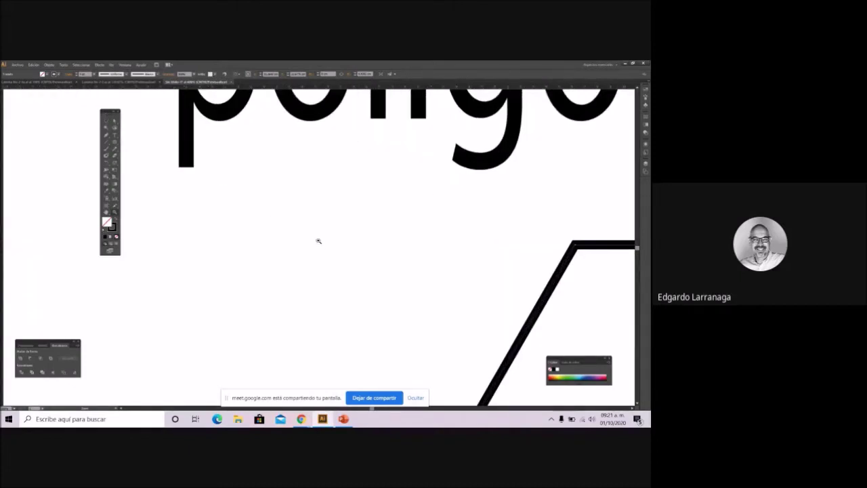
left_click(322, 237, "alt")
left_click(196, 220, "alt")
left_click(203, 188, "alt")
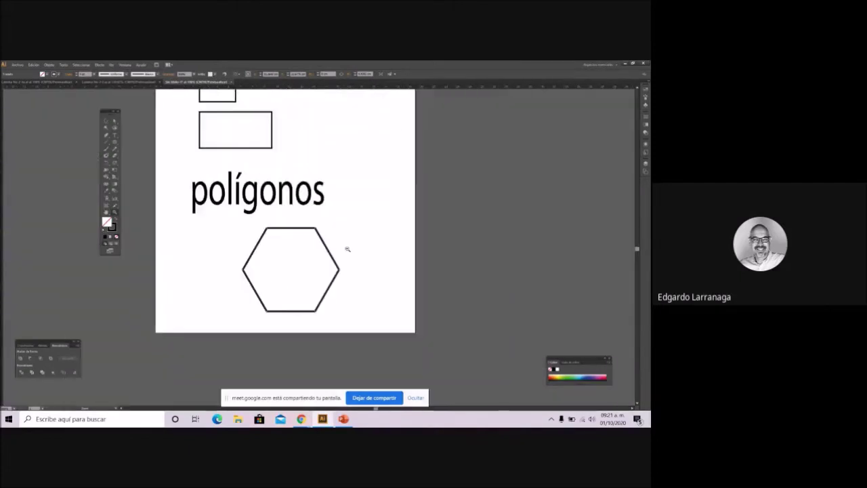
left_click_drag(180, 162, 366, 326)
left_click(106, 120)
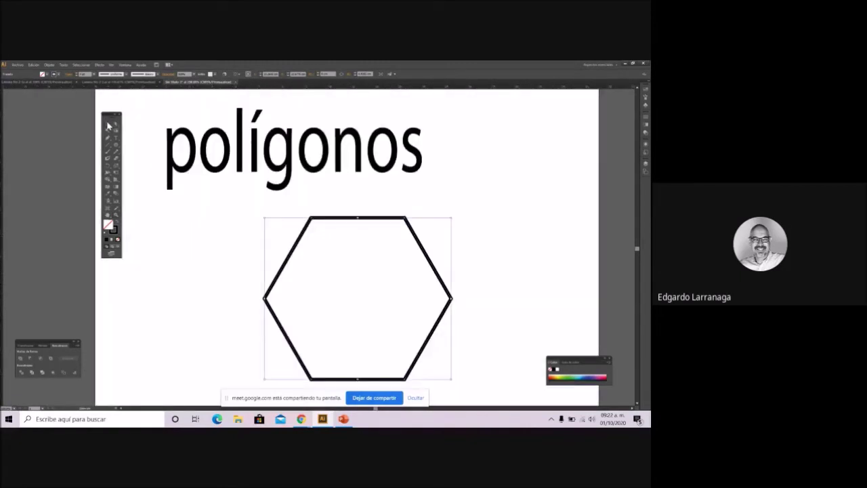
Step: Lock the selected hexagon so that it cannot be edited while drawing over it
left_click(114, 144)
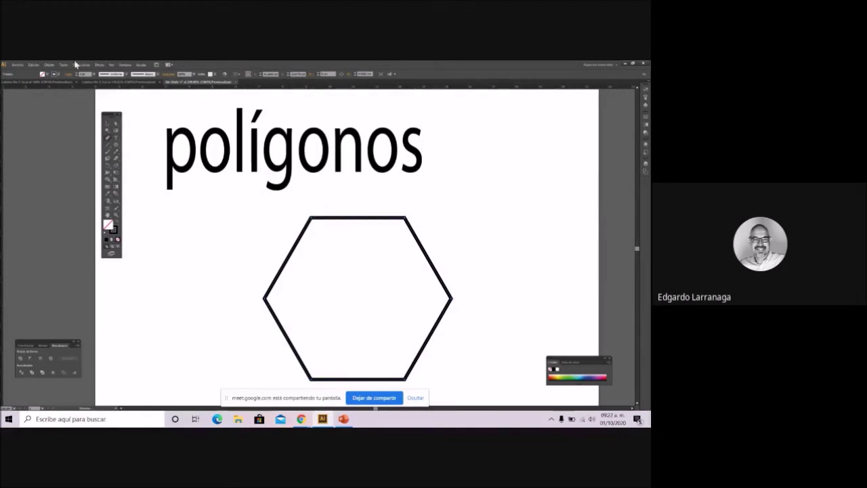
left_click(34, 65)
mouse_move(51, 65)
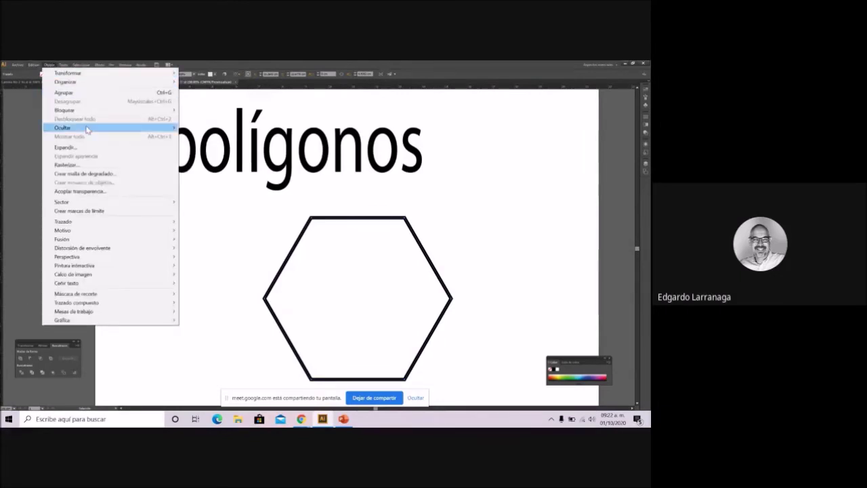
mouse_move(85, 109)
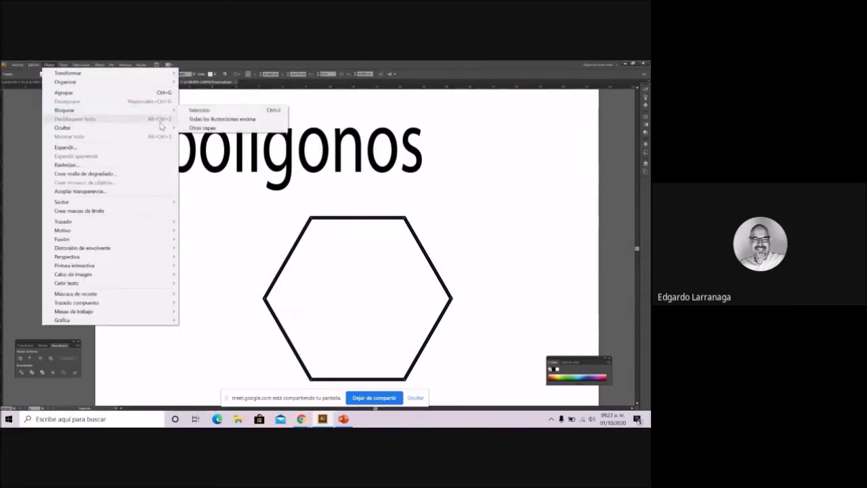
left_click(195, 119)
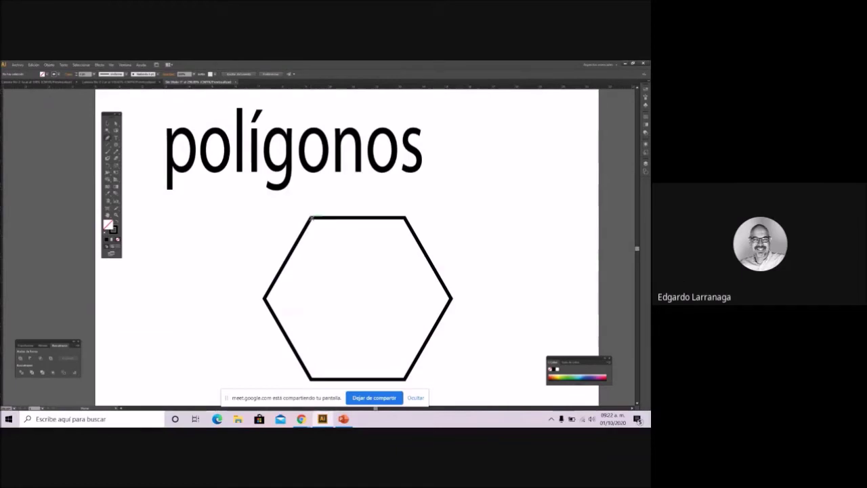
Step: Draw three straight lines with the Pen tool, each joining opposite vertices of the hexagon and crossing at its center
left_click(312, 217)
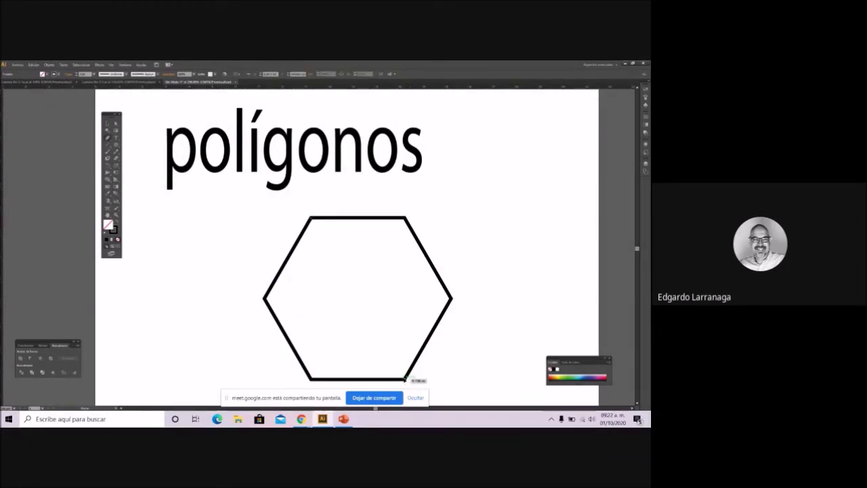
left_click_drag(405, 379, 312, 218)
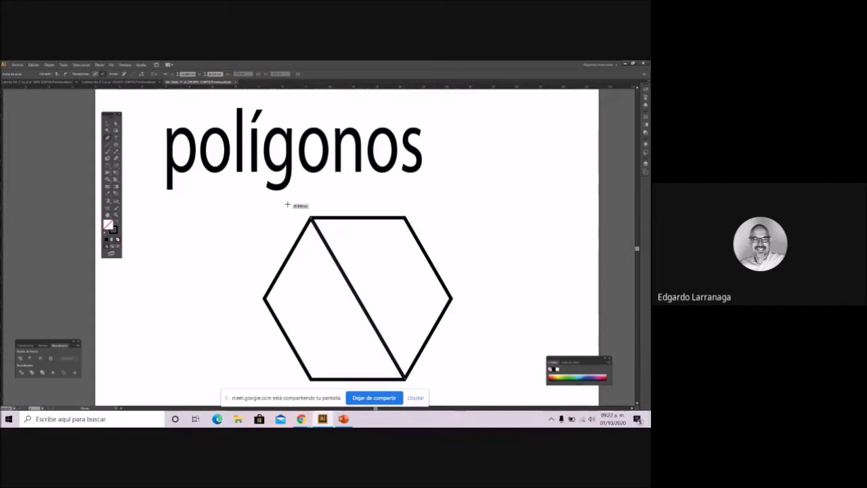
key("v")
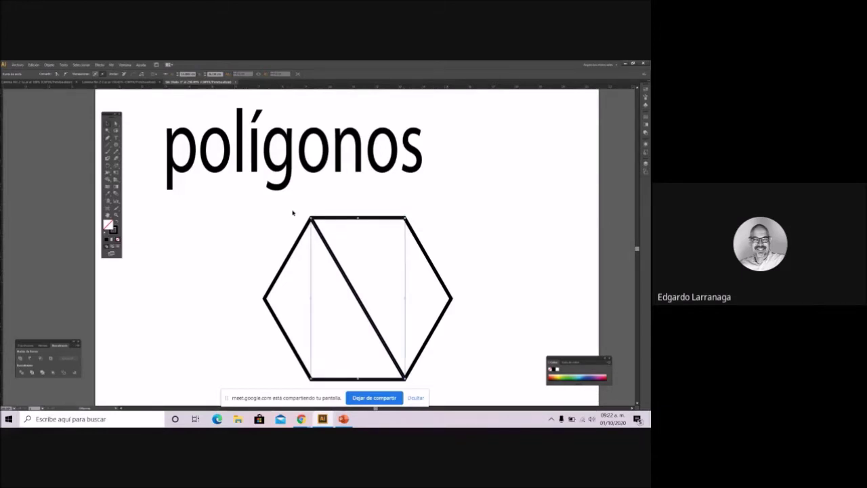
left_click(107, 140)
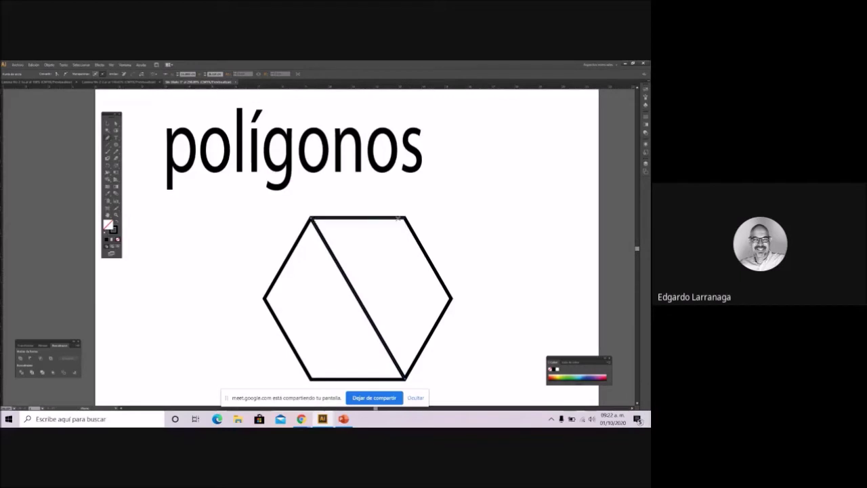
left_click(404, 218)
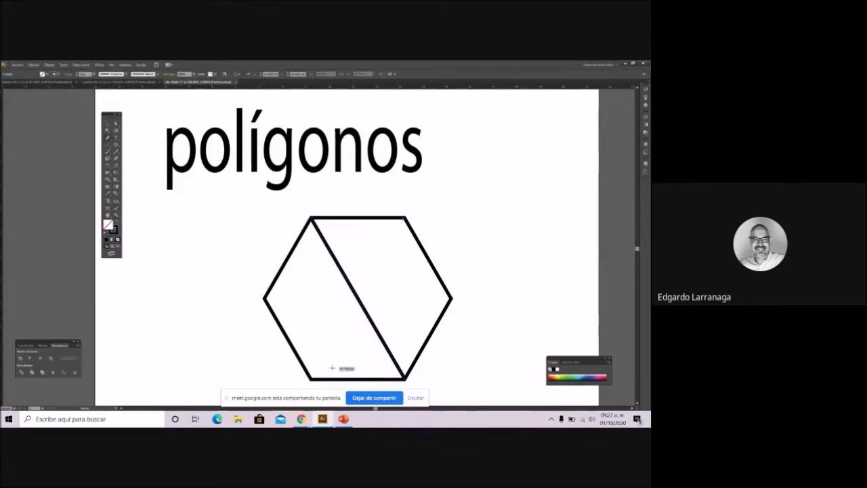
left_click(311, 379)
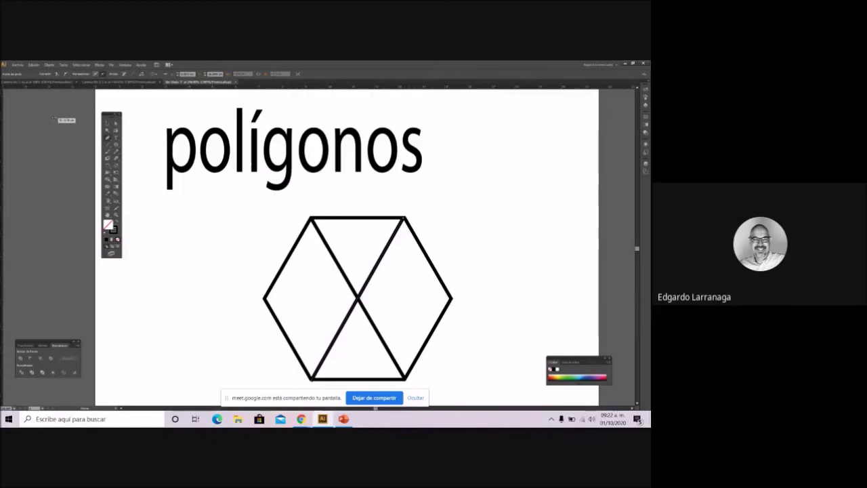
key("v")
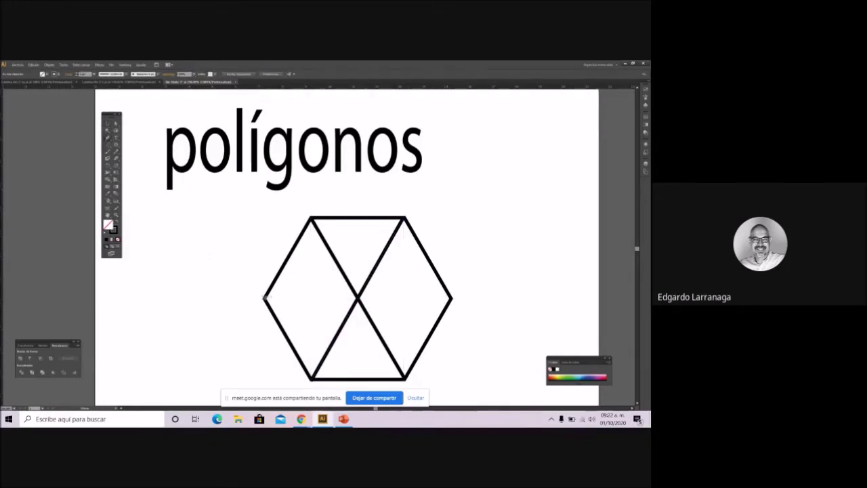
left_click(265, 297)
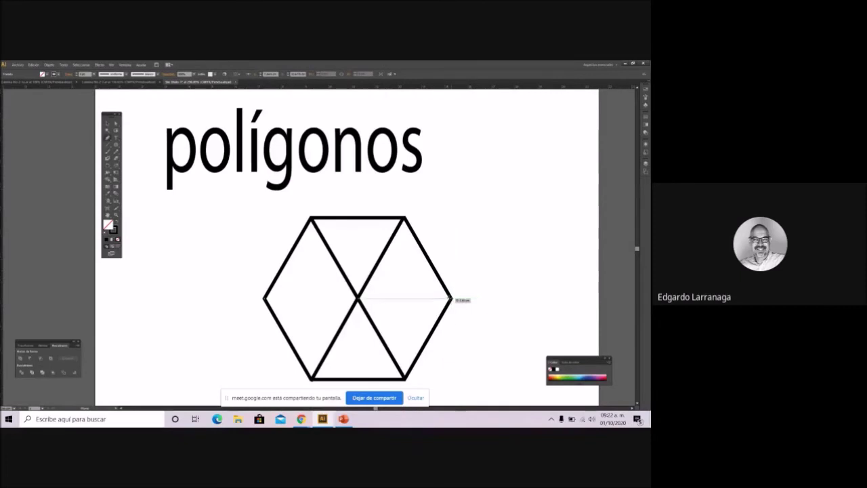
left_click(451, 299)
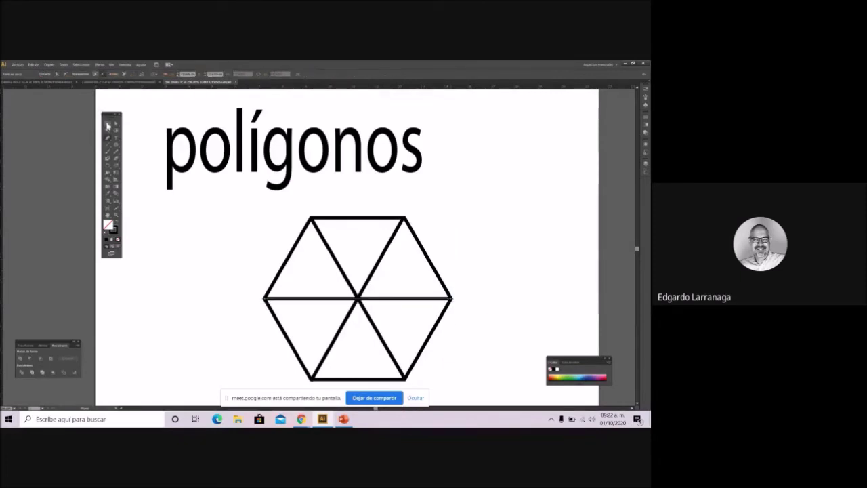
left_click(180, 230, "ctrl")
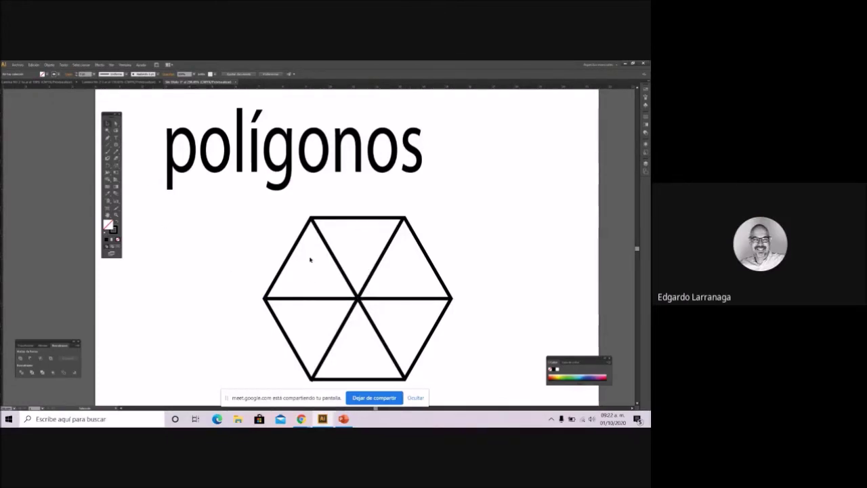
Step: Select all the lines drawn across the hexagon
left_click(116, 215)
left_click(116, 130)
left_click_drag(209, 201, 479, 395)
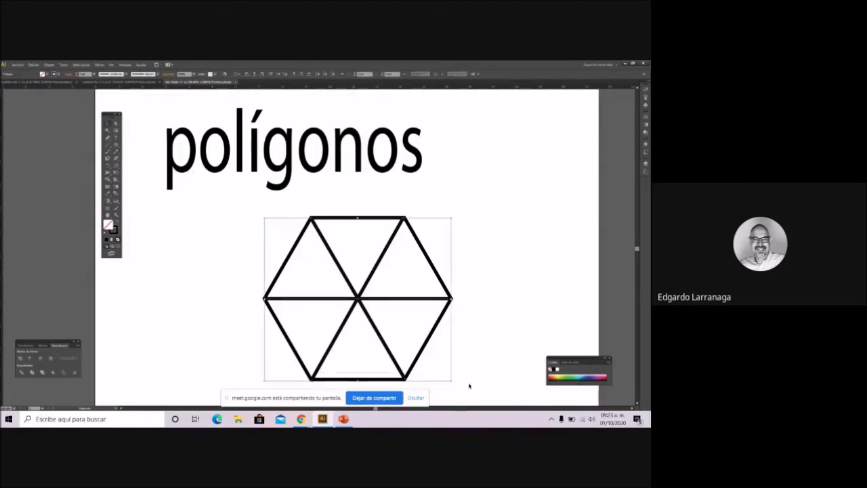
left_click(34, 65)
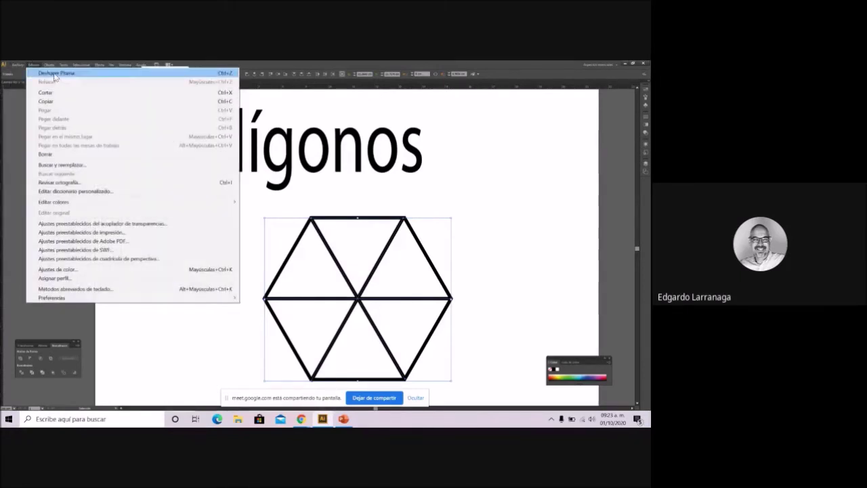
left_click(46, 66)
left_click(42, 65)
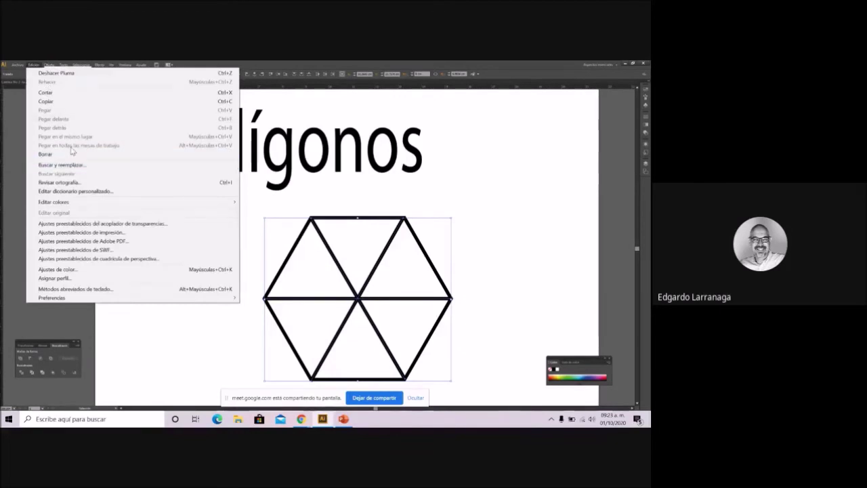
left_click(60, 182)
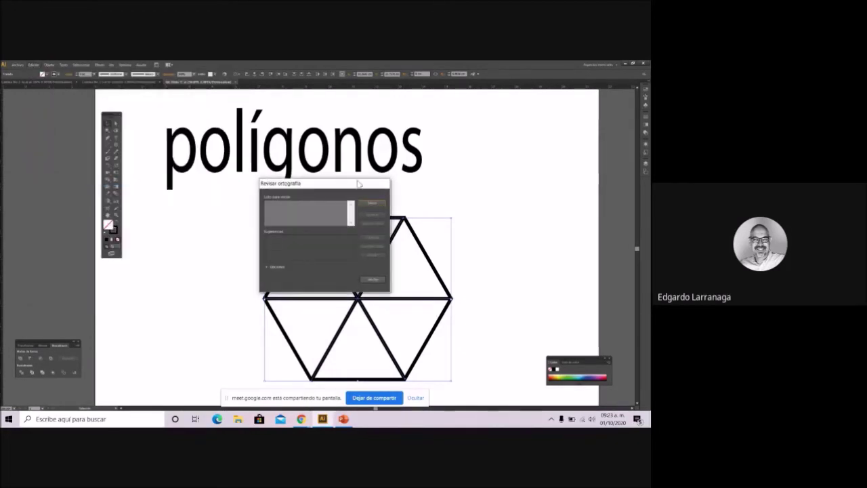
left_click(379, 284)
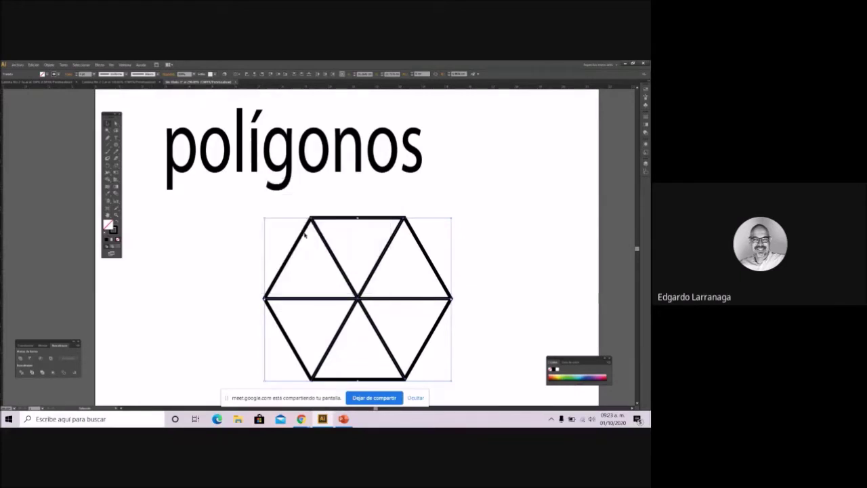
left_click(244, 202)
left_click_drag(239, 209, 458, 384)
right_click(33, 103)
left_click(64, 125)
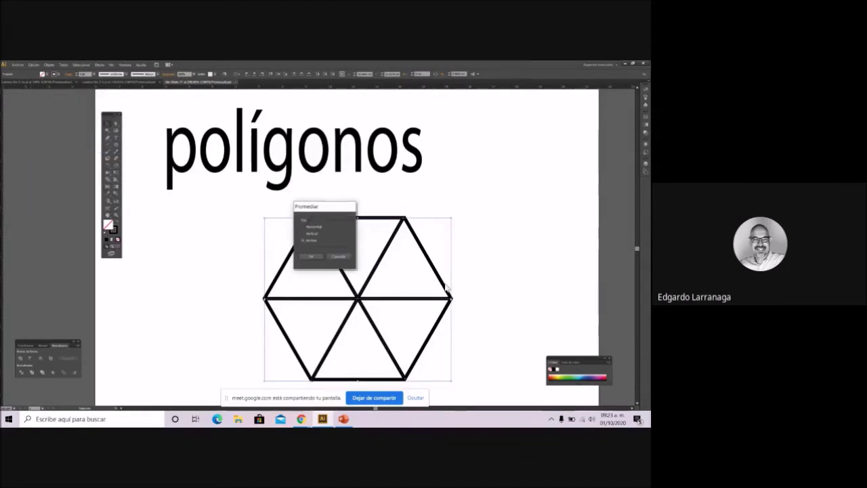
left_click(338, 256)
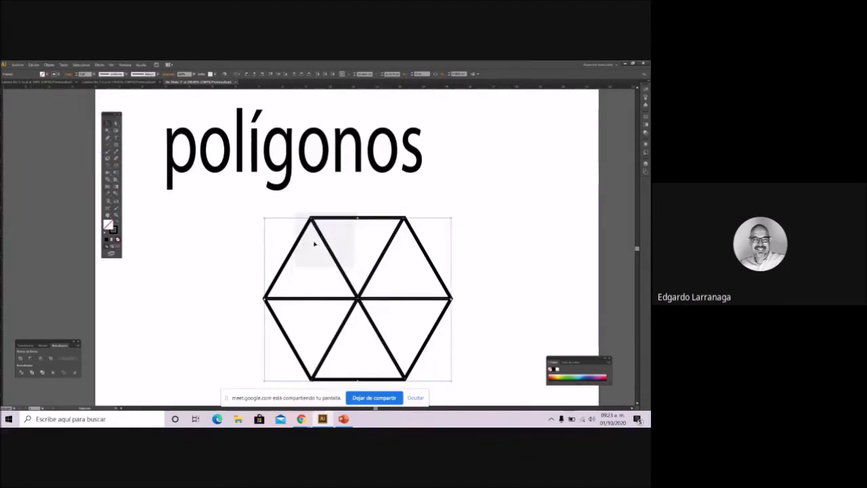
left_click(53, 66)
left_click(49, 65)
left_click(49, 65)
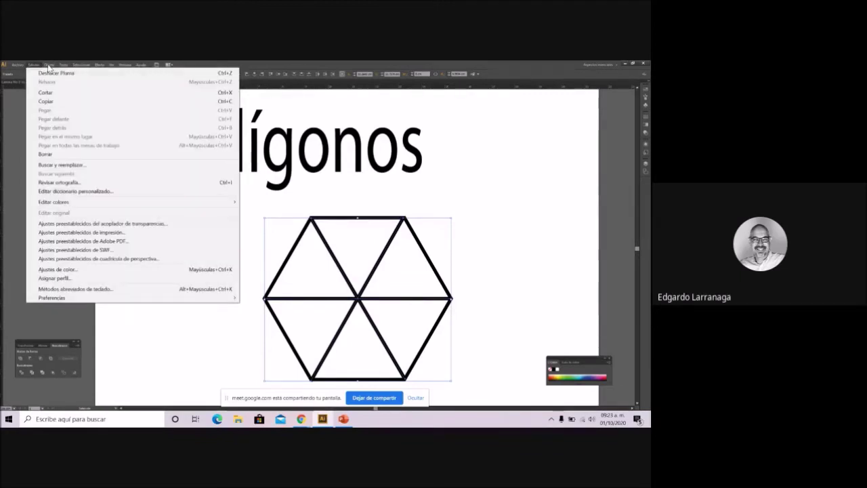
left_click(48, 64)
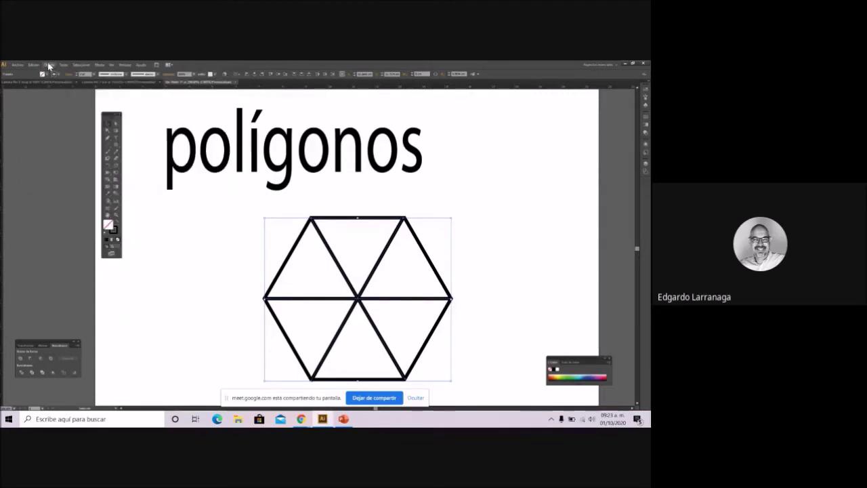
left_click(47, 64)
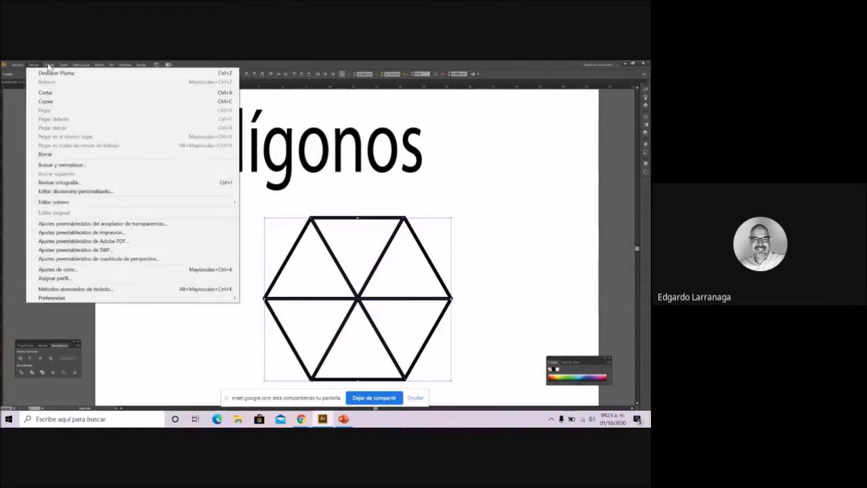
left_click(17, 120)
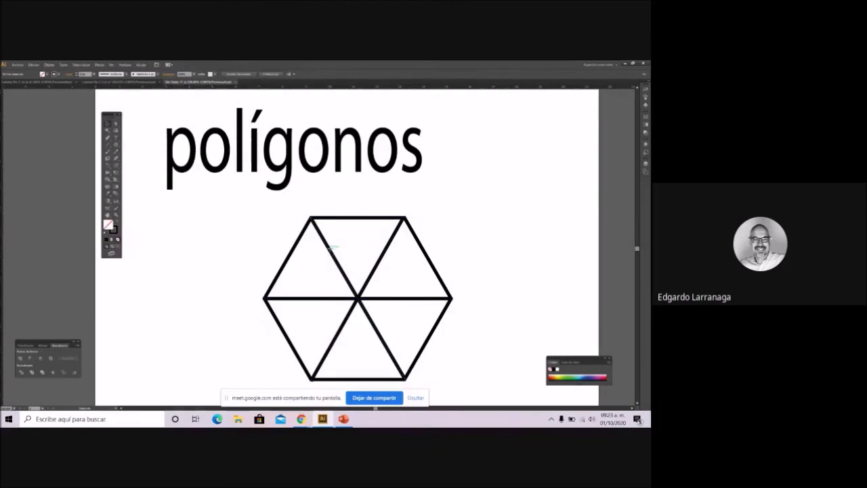
left_click(342, 253)
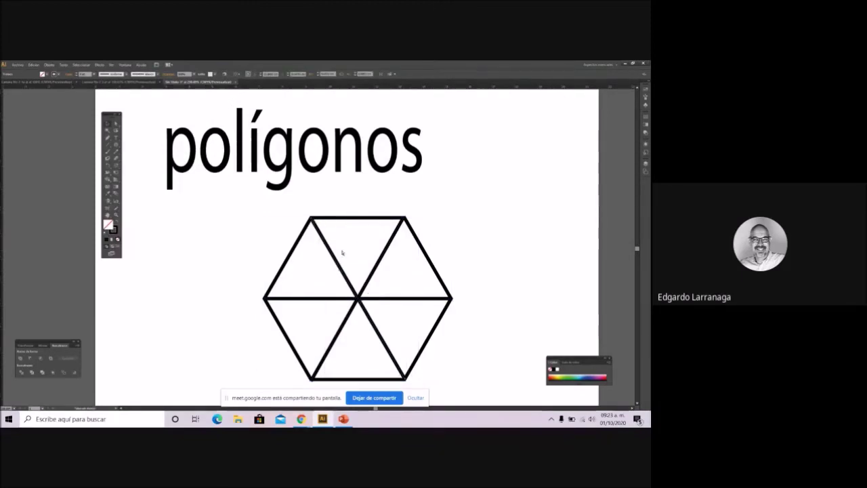
key("alt+Tab")
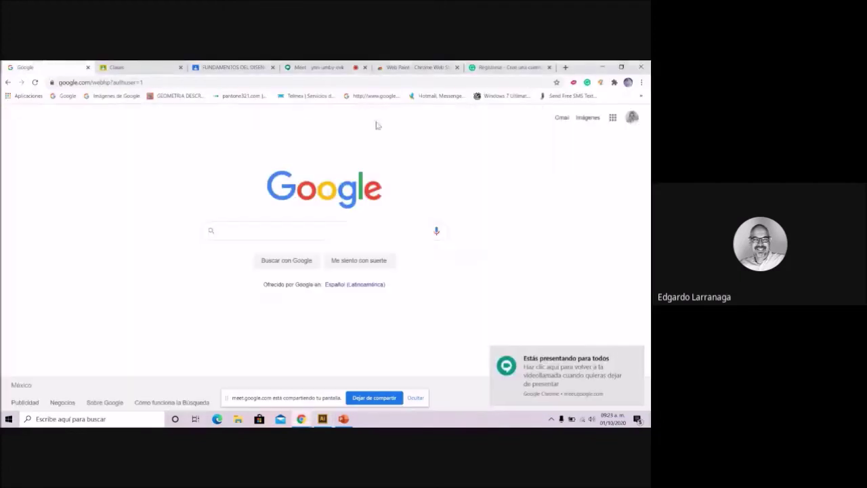
left_click(323, 419)
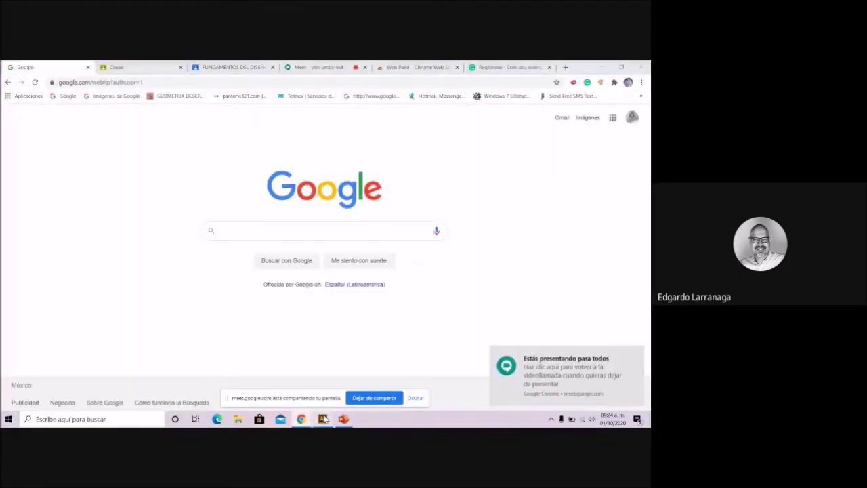
Step: Select all the lines crossing the hexagon and lock them in place
left_click(49, 67)
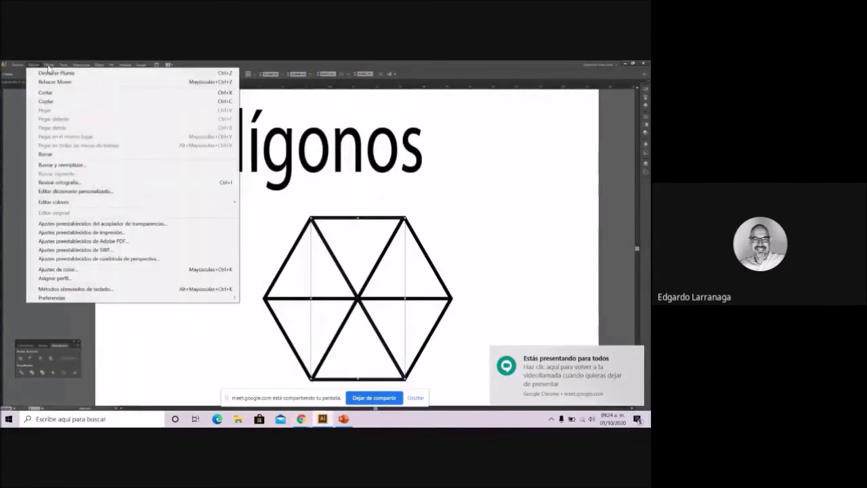
left_click(50, 65)
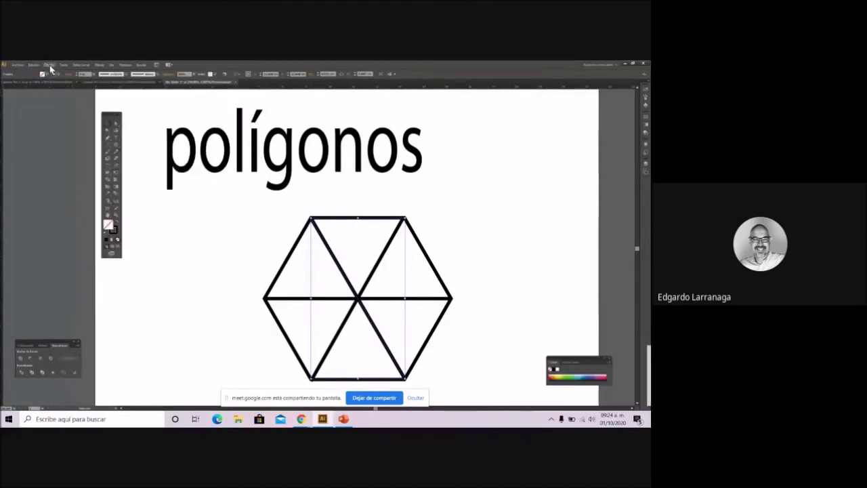
left_click(49, 65)
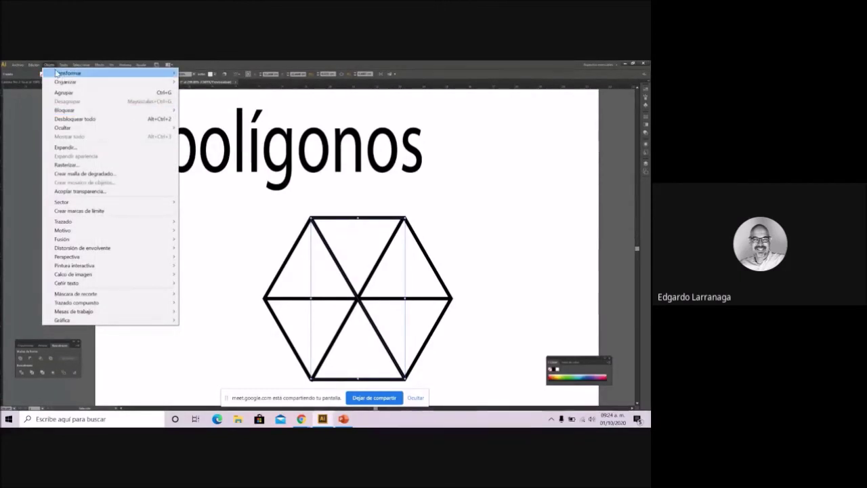
mouse_move(81, 109)
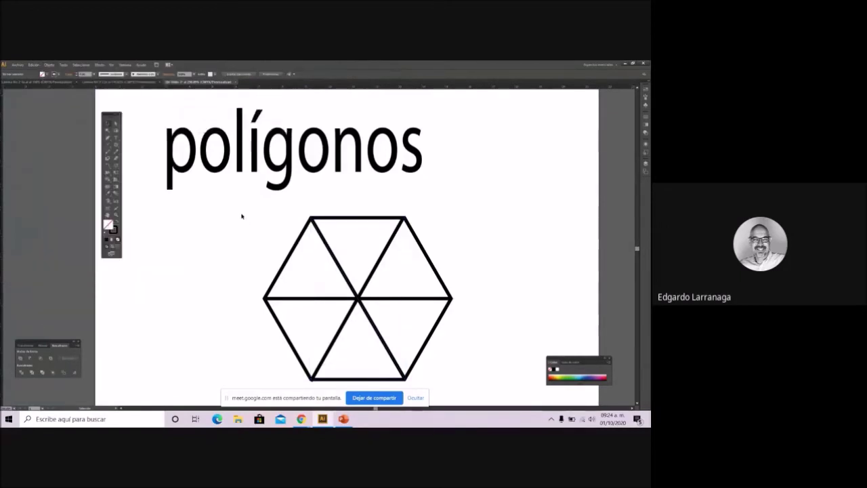
left_click_drag(231, 204, 473, 385)
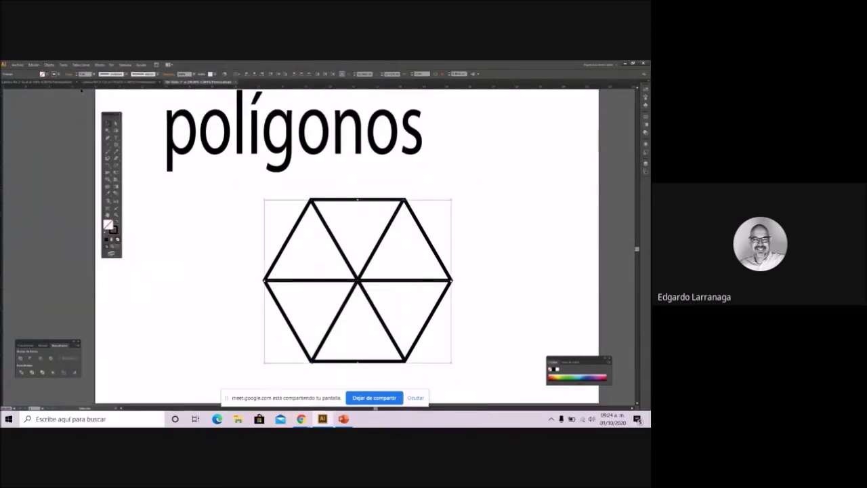
left_click(52, 65)
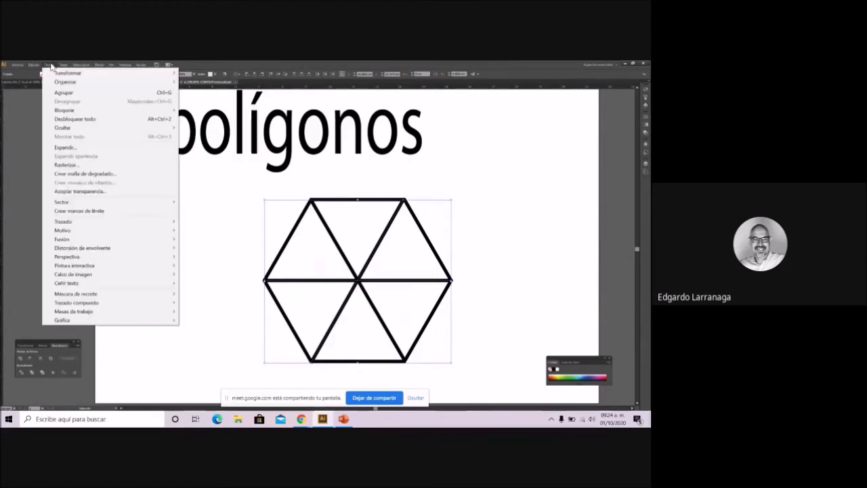
mouse_move(82, 110)
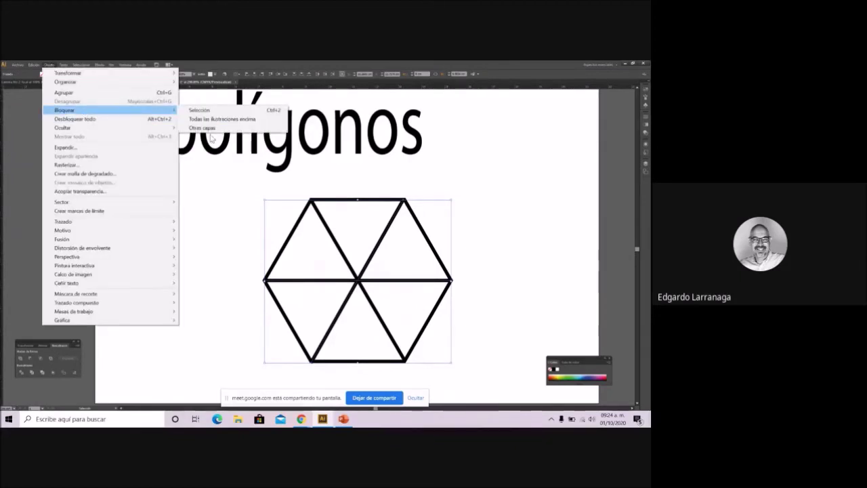
left_click(212, 110)
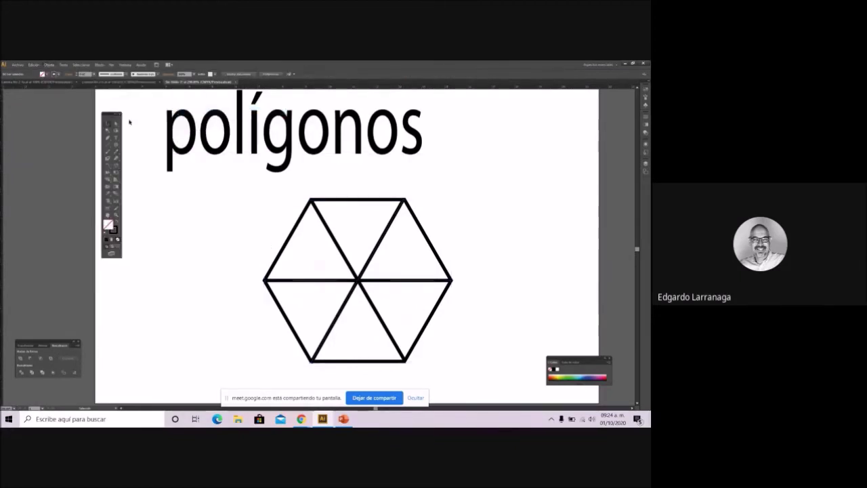
Step: Draw a straight line with the Pen tool from the hexagon's left vertex to its center
left_click(107, 143)
left_click(310, 294)
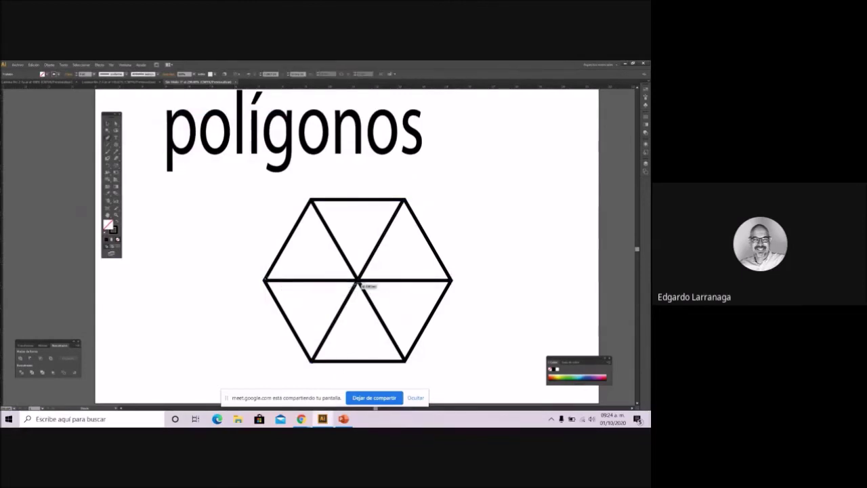
left_click(357, 280)
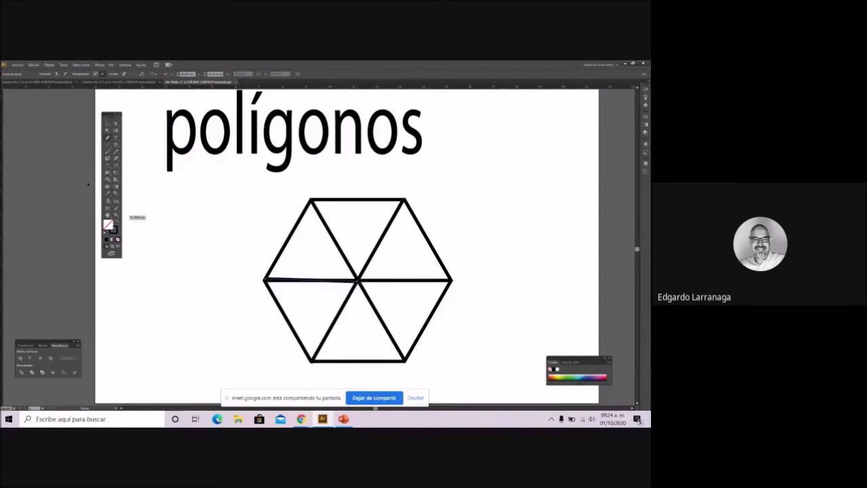
left_click(180, 209, "ctrl")
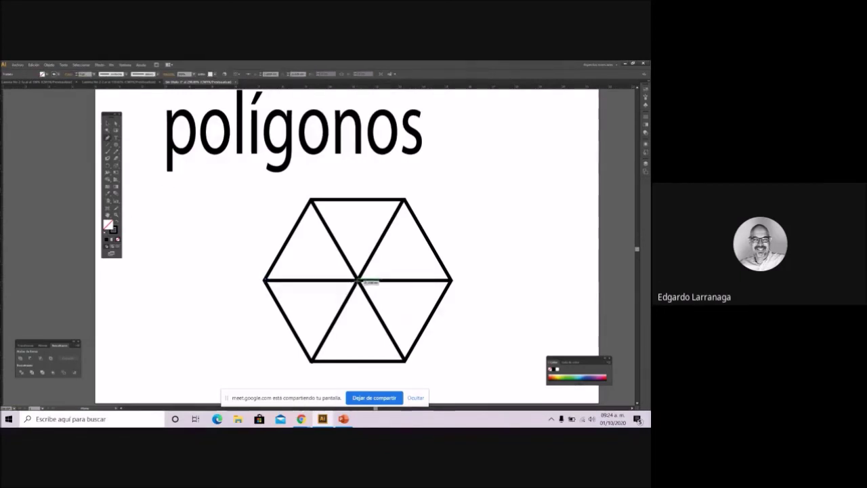
left_click(357, 280)
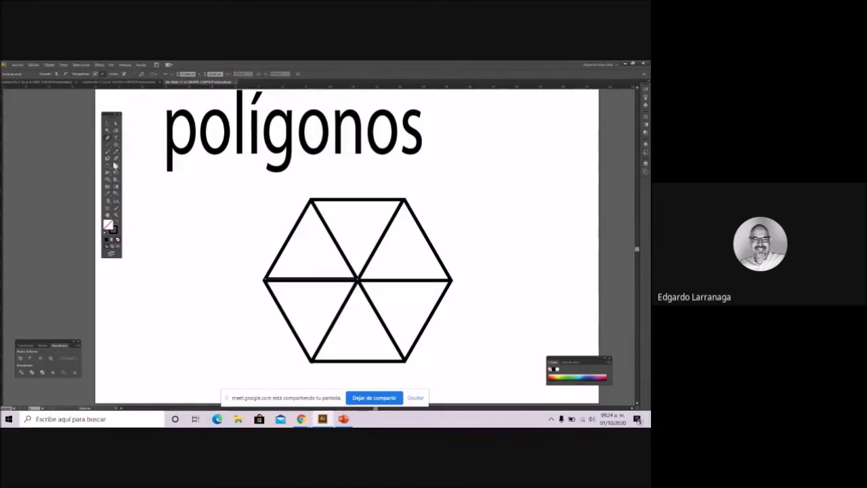
Step: Give the new half-diagonal a red stroke and align it with the horizontal diagonal beneath it
left_click(294, 280)
left_click(294, 279)
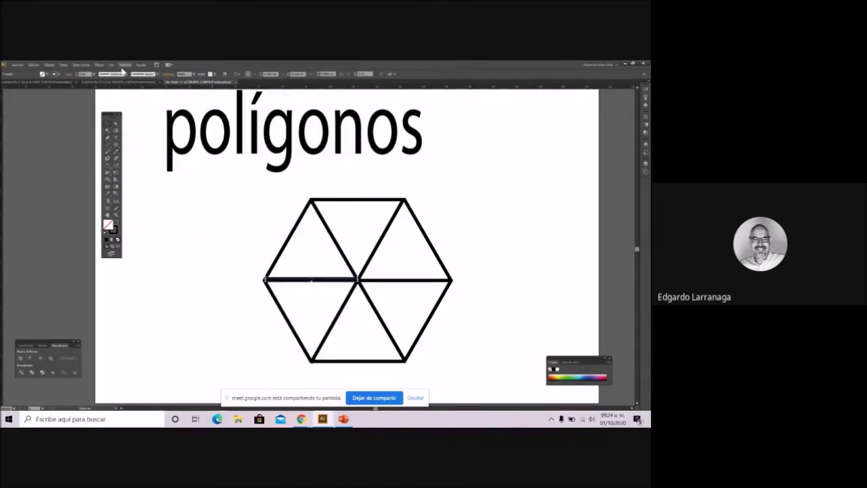
left_click(59, 75)
left_click(18, 85)
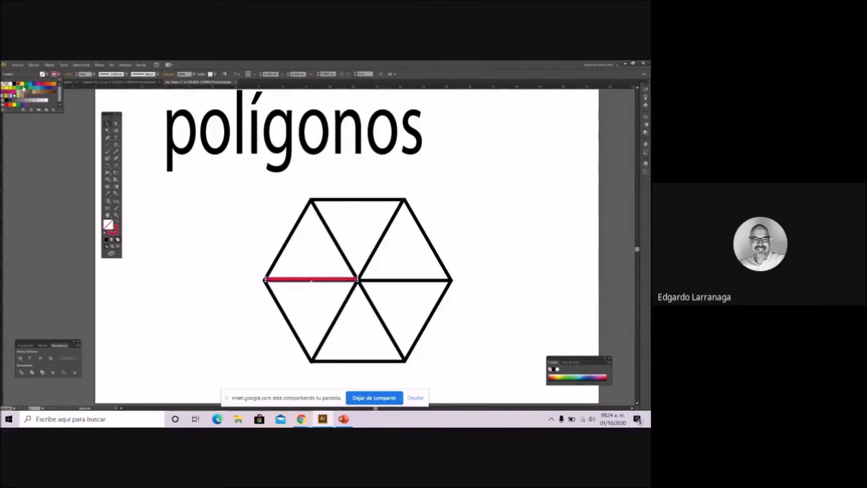
left_click(239, 265)
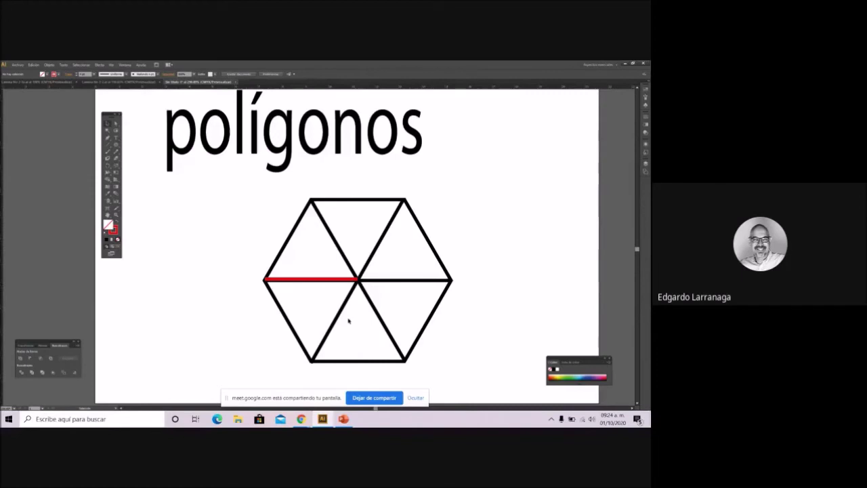
left_click(326, 279)
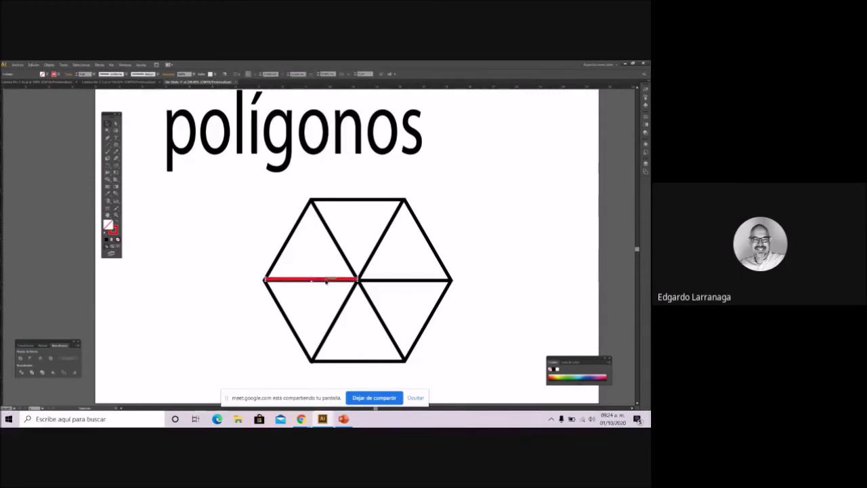
left_click(202, 228)
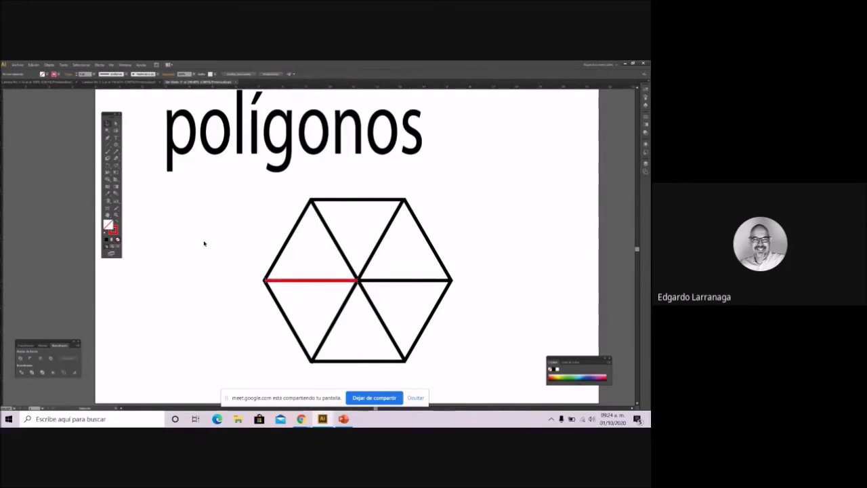
left_click(115, 145)
left_click(201, 218)
double_click(271, 208)
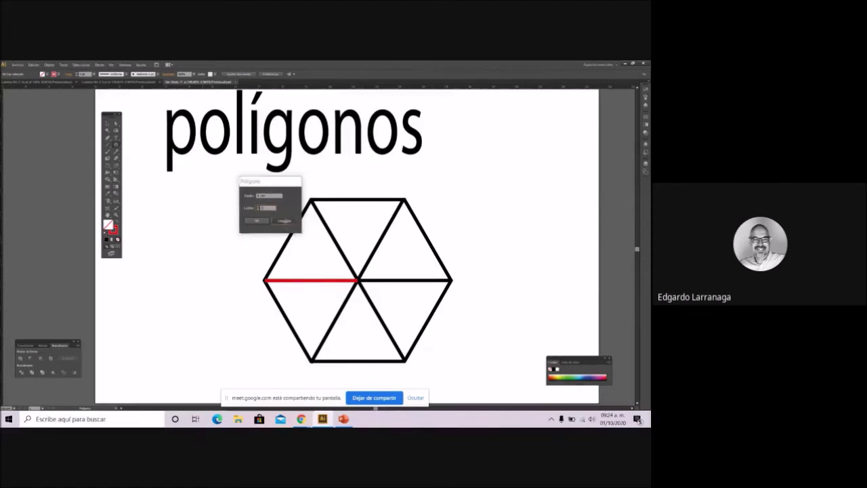
left_click(285, 220)
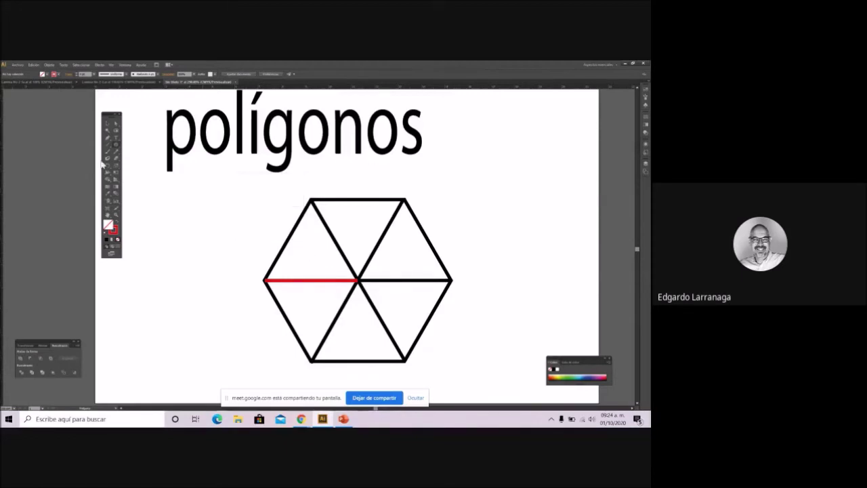
Step: Create a red-outlined, three-sided polygon with the Polygon tool in the empty space beside the lower square and rectangle
left_click(332, 280)
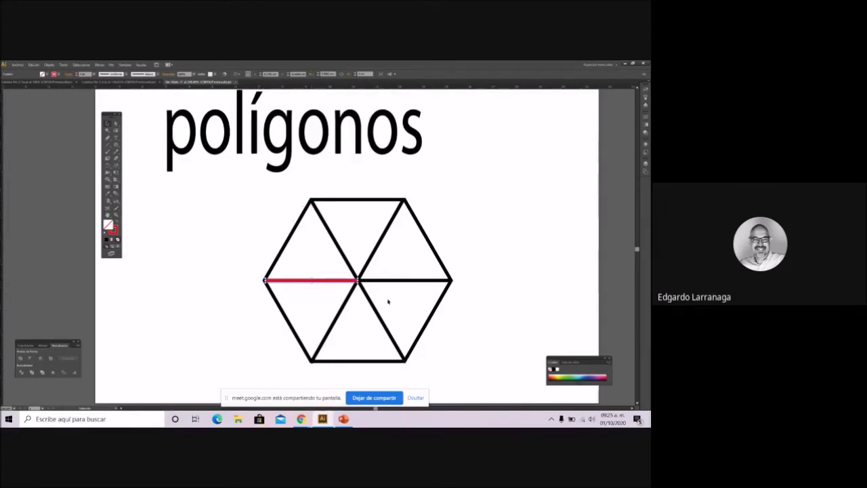
left_click(116, 215)
left_click(228, 219)
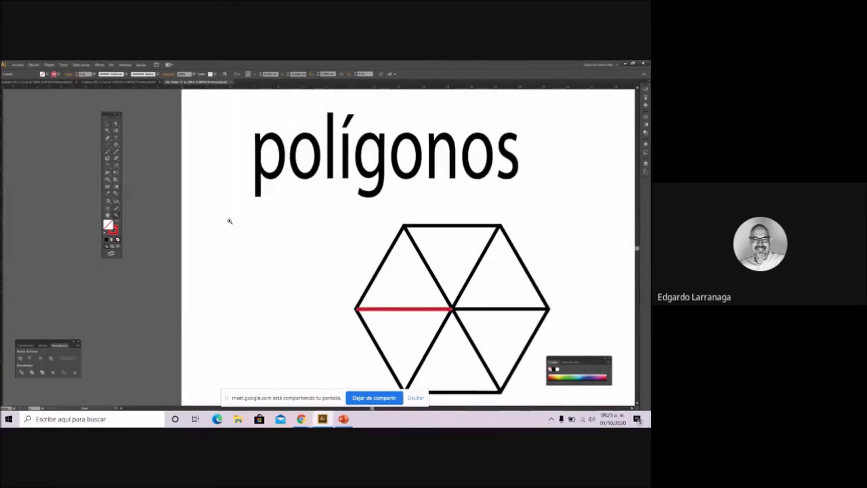
key("ctrl+minus")
key("ctrl+minus")
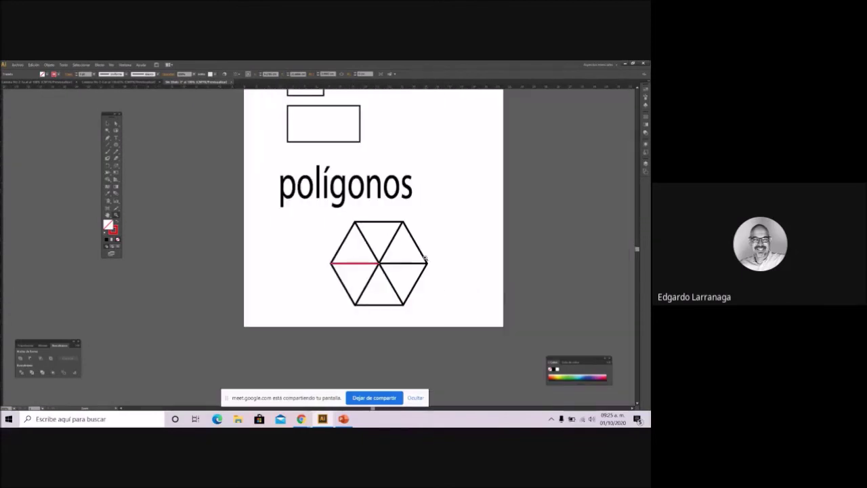
left_click(116, 145)
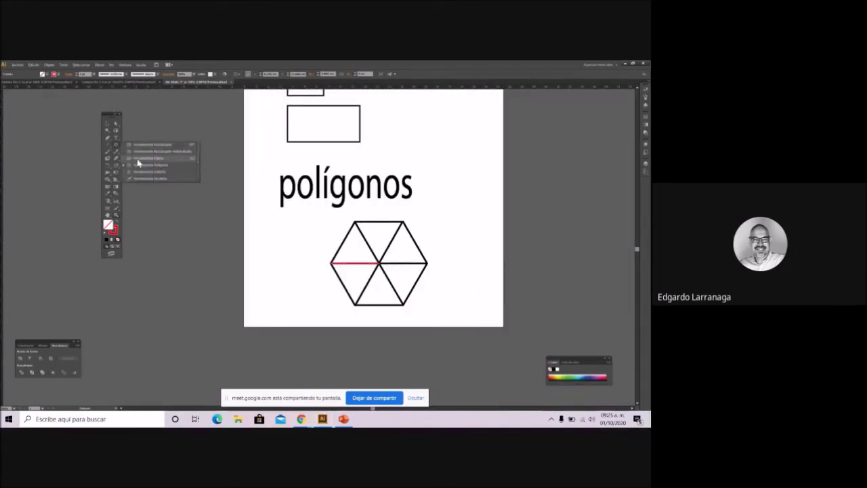
left_click(143, 164)
left_click(286, 260)
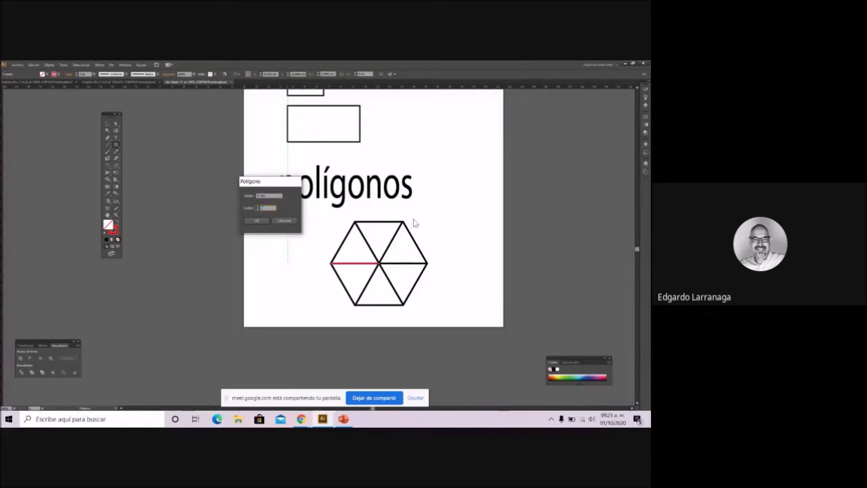
key("Escape")
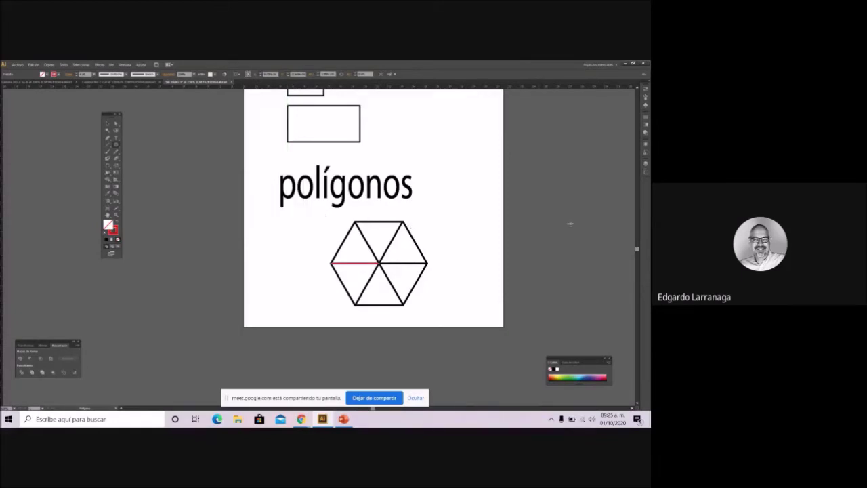
scroll(535, 188, "up", 5)
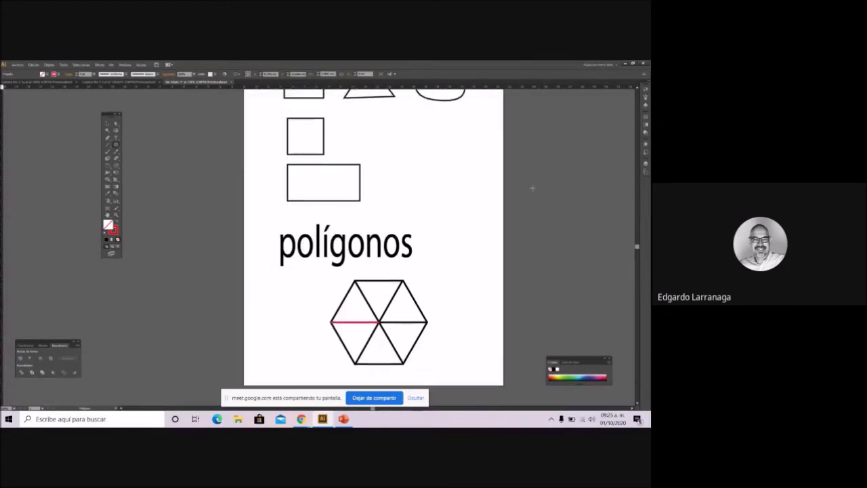
scroll(532, 188, "up", 1)
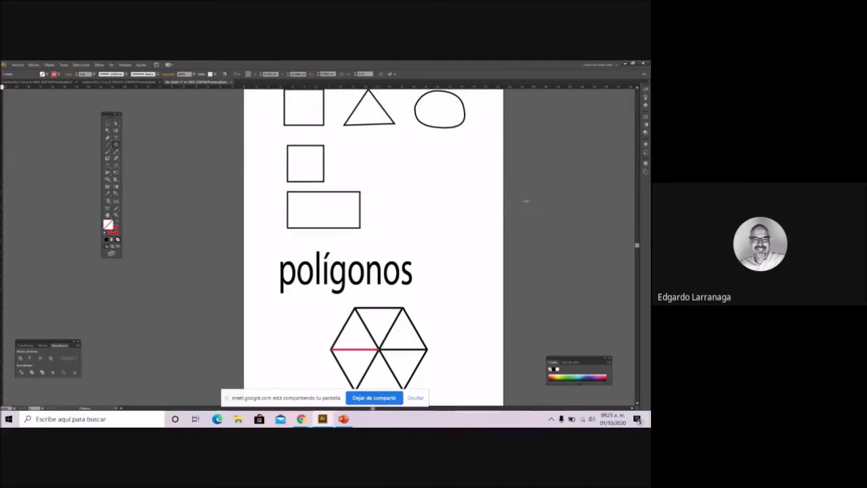
left_click(395, 180)
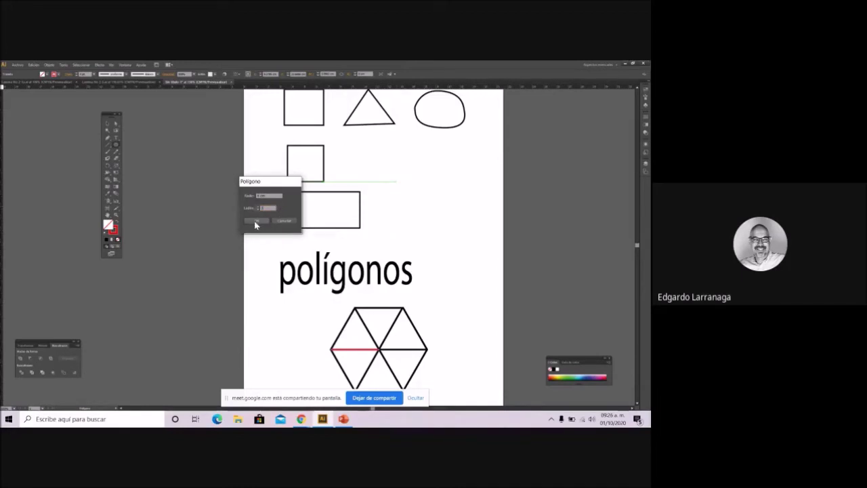
double_click(276, 195)
left_click(257, 220)
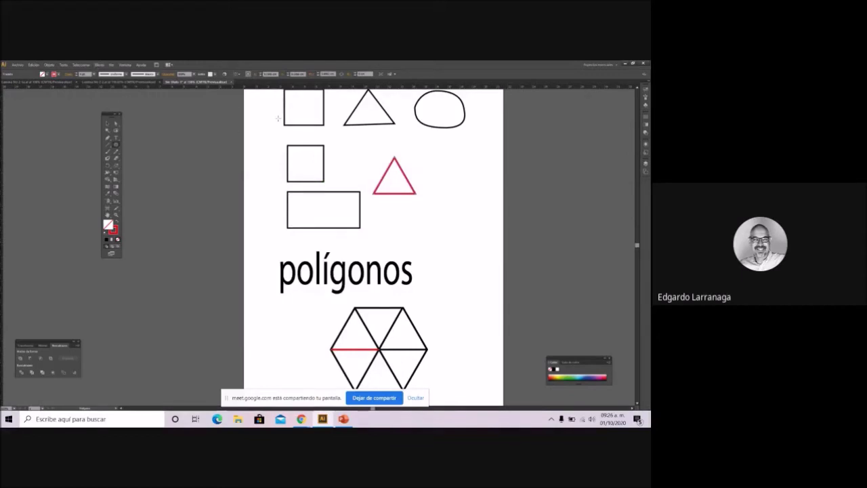
Step: Place the red triangle over the hexagon's upper-right section to compare their sizes, and move it to the free space beside the hexagon
left_click(107, 124)
left_click_drag(391, 196, 401, 349)
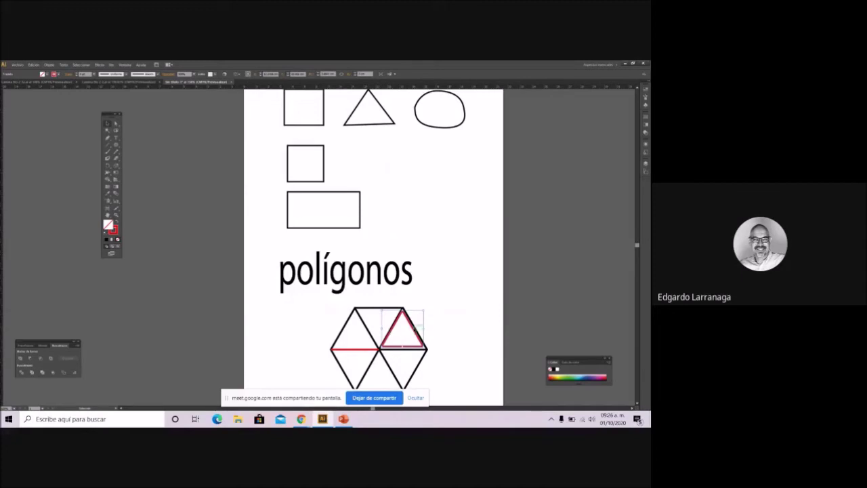
left_click_drag(415, 328, 472, 327)
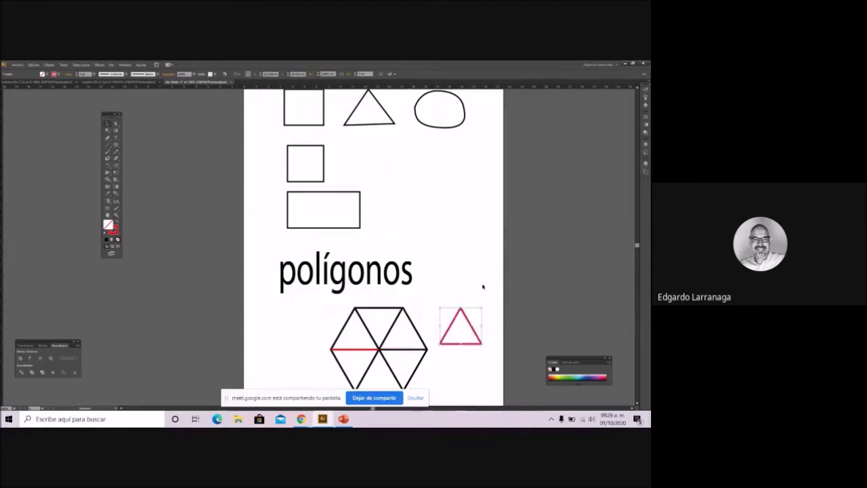
Step: Examine the base and corners of the red triangle beside the hexagon at close range
left_click(449, 330)
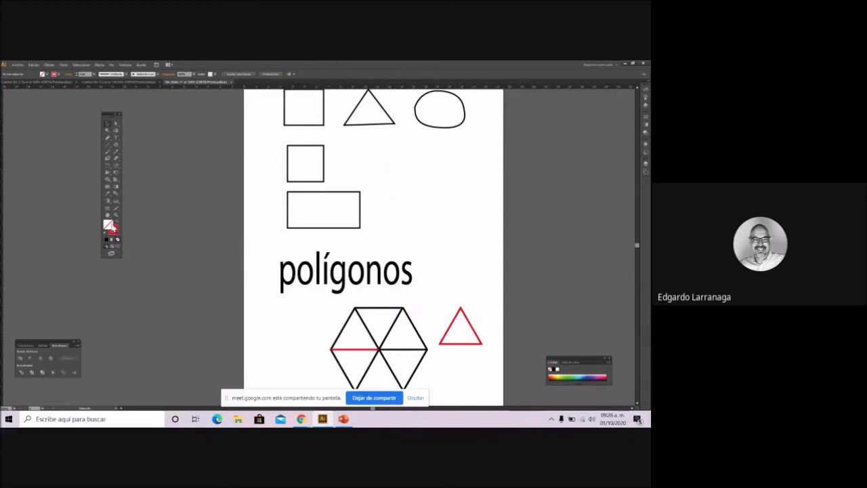
left_click_drag(429, 295, 498, 361)
left_click(107, 124)
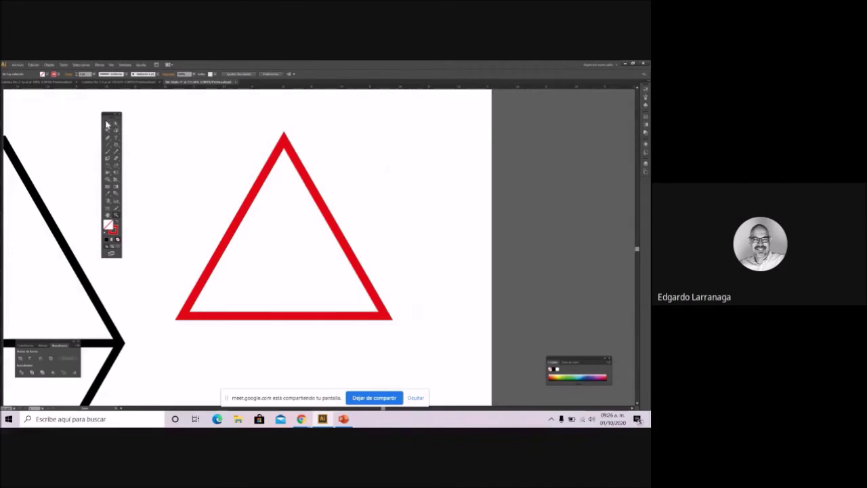
left_click(200, 317)
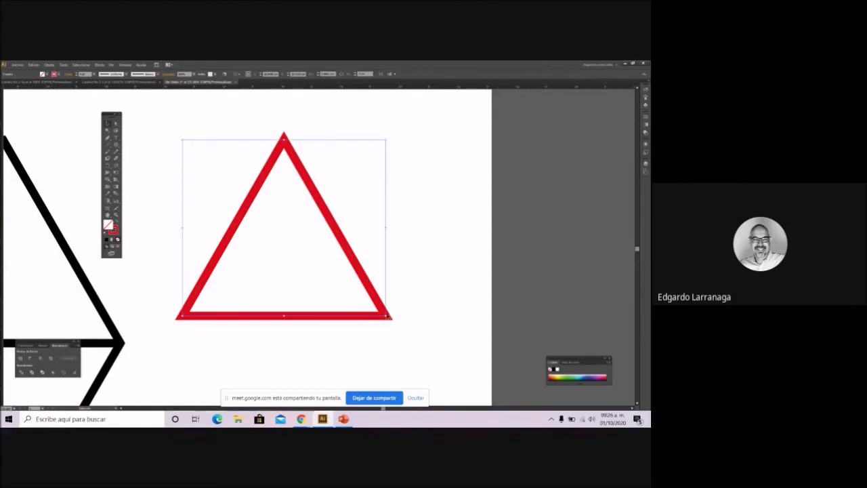
left_click(116, 214)
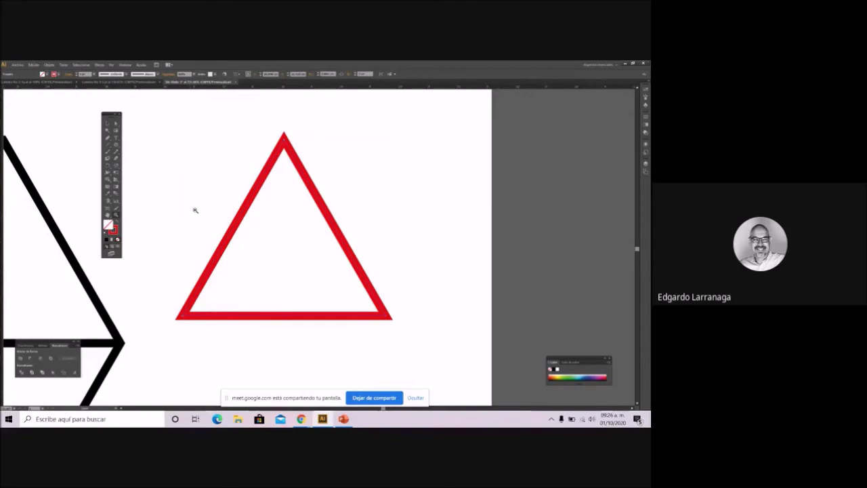
key("ctrl+0")
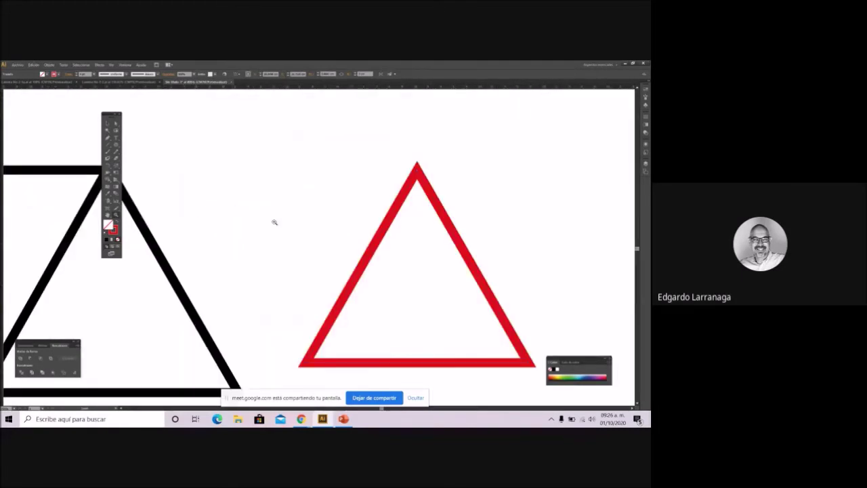
left_click(329, 287, "alt")
left_click(319, 263, "alt")
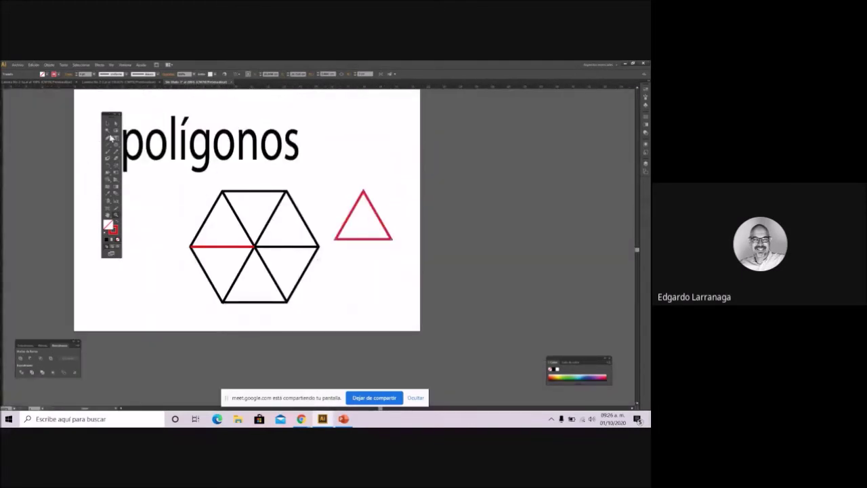
left_click_drag(118, 147, 153, 163)
left_click(360, 292)
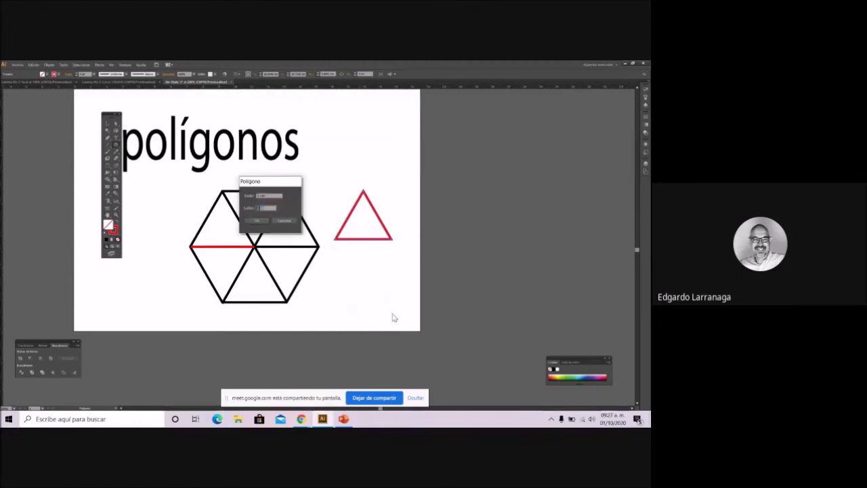
left_click(284, 221)
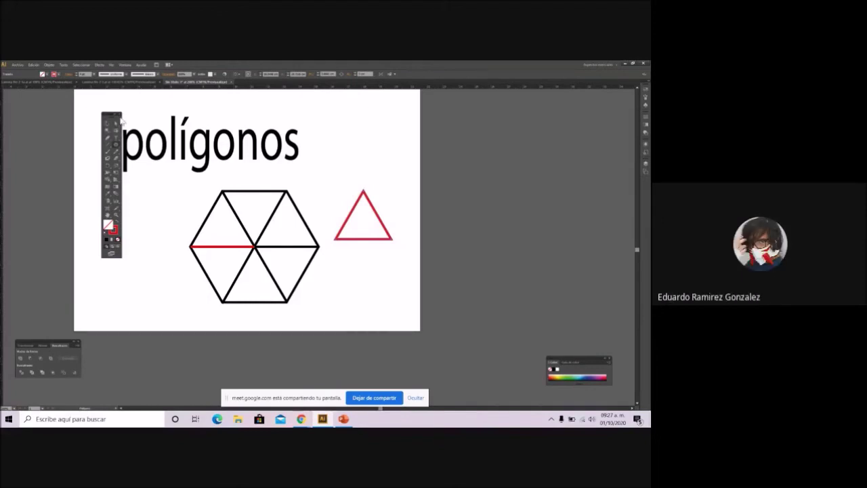
Step: Change the stroke of the red triangle beside the hexagon to black
left_click(363, 240)
left_click(58, 74)
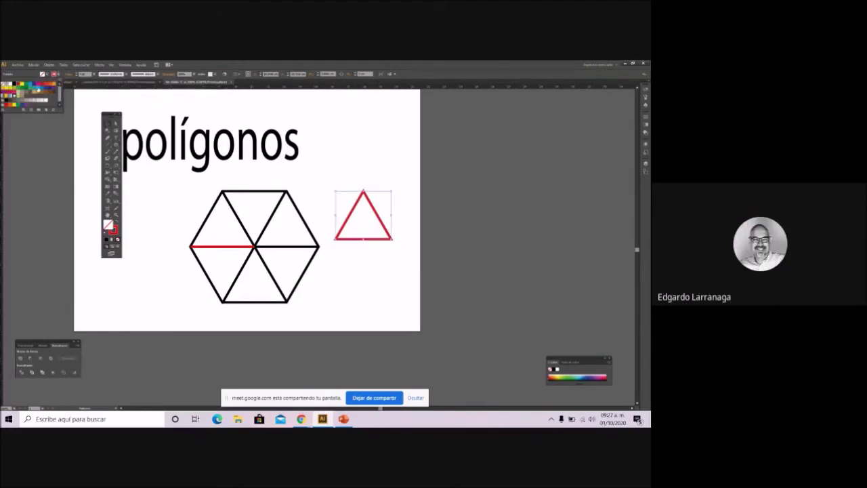
left_click(15, 90)
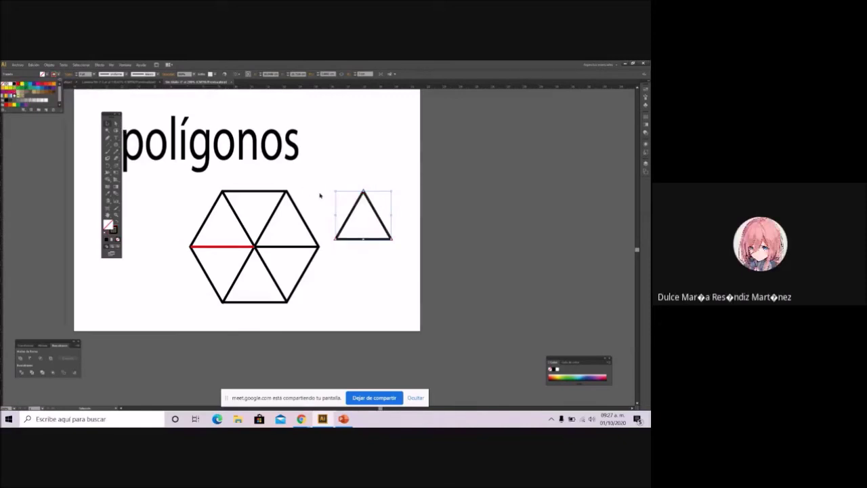
left_click(321, 184)
left_click(324, 177)
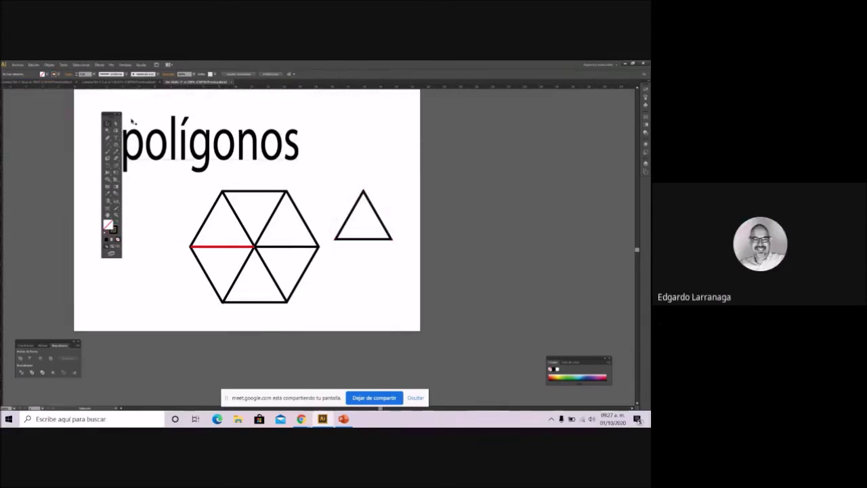
Step: Create a four-sided polygon with the Polygon tool and place it directly below the triangle
left_click(116, 150)
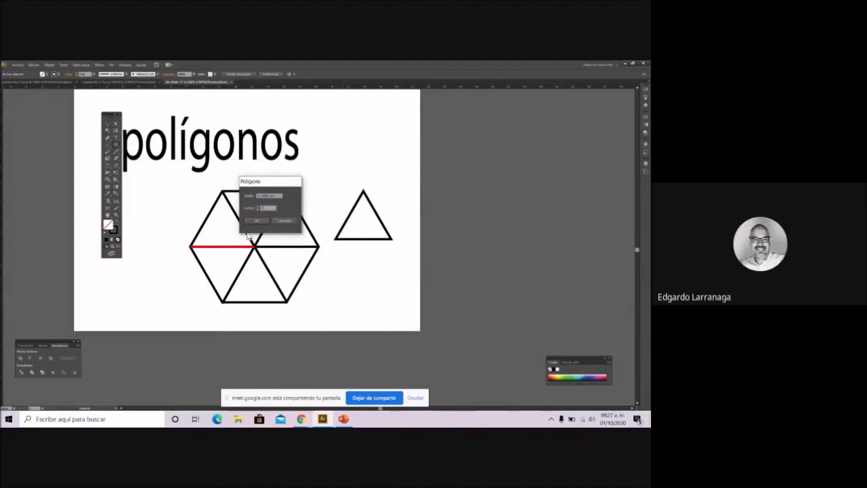
key("shift+Tab")
left_click(254, 221)
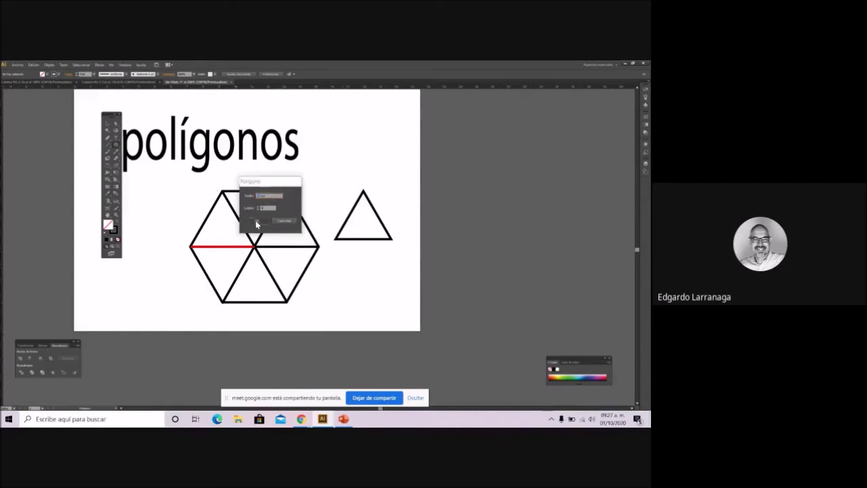
left_click(107, 123)
left_click_drag(343, 262, 366, 262)
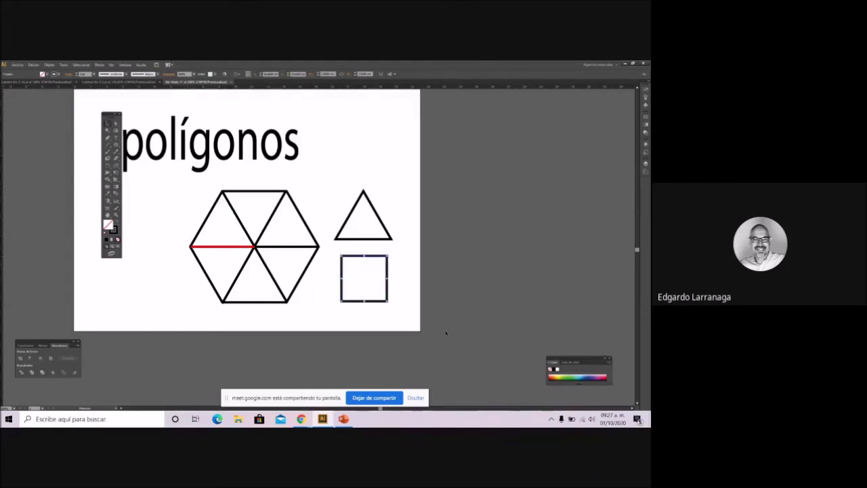
Step: Move the floating toolbox off the artboard and create a five-sided polygon to the left of the hexagon, under the title
left_click_drag(111, 114, 28, 103)
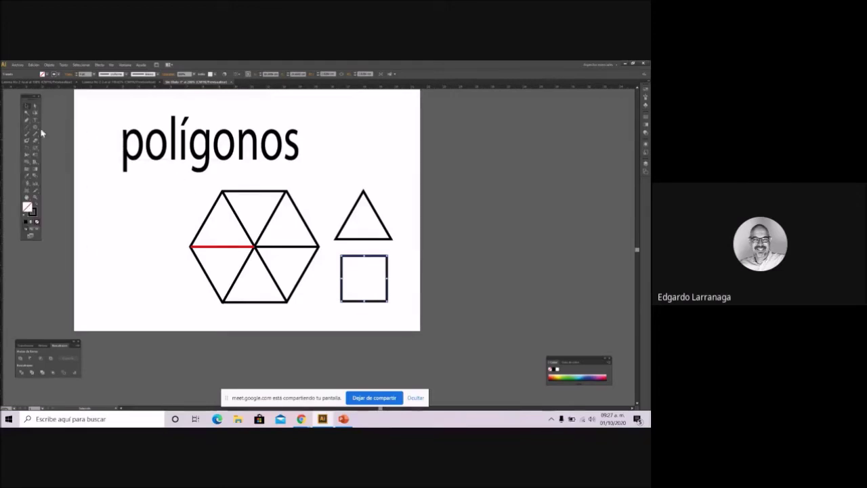
left_click(35, 126)
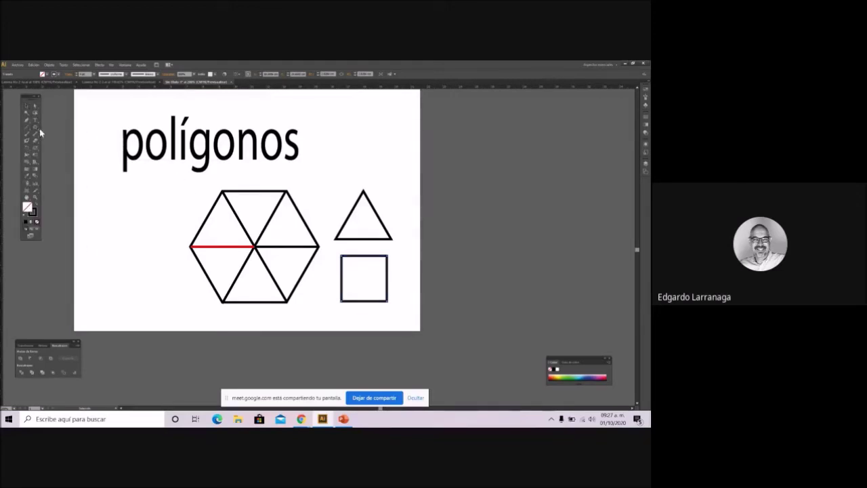
left_click(121, 206)
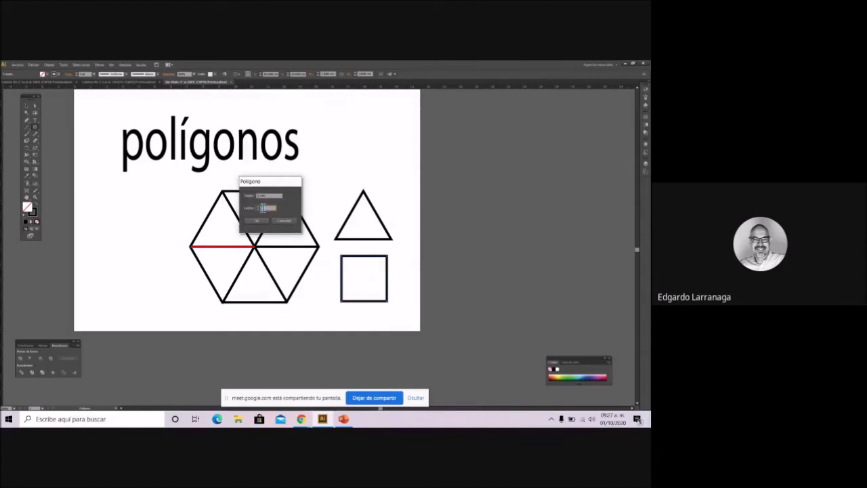
type("5")
left_click(257, 220)
key("v")
left_click(117, 173)
left_click_drag(132, 181, 151, 196)
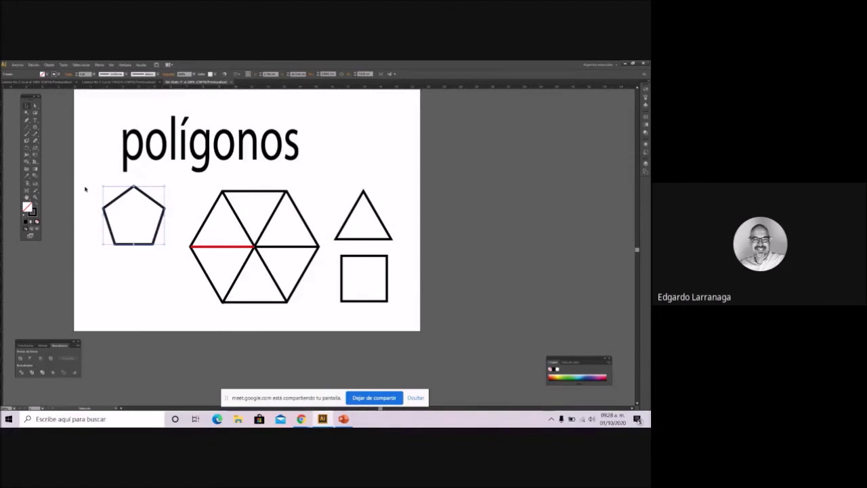
Step: Try to create another polygon in the free space below the pentagon, and undo it
left_click(197, 249)
left_click(142, 258)
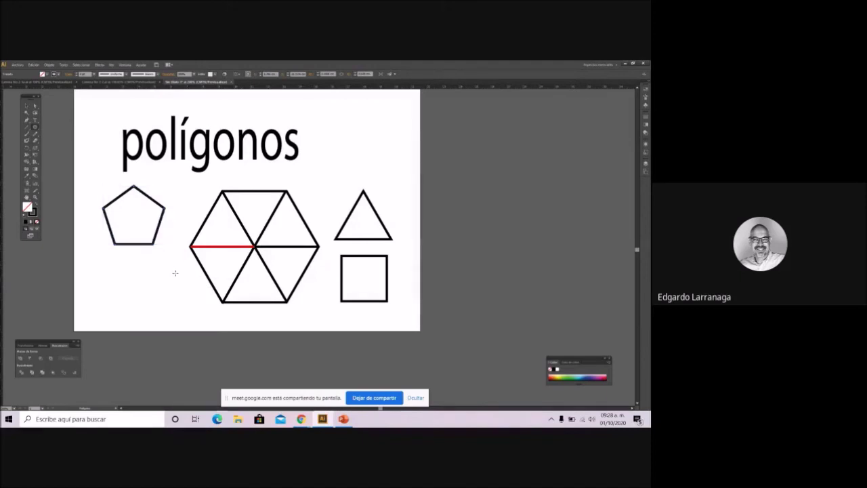
left_click(228, 247)
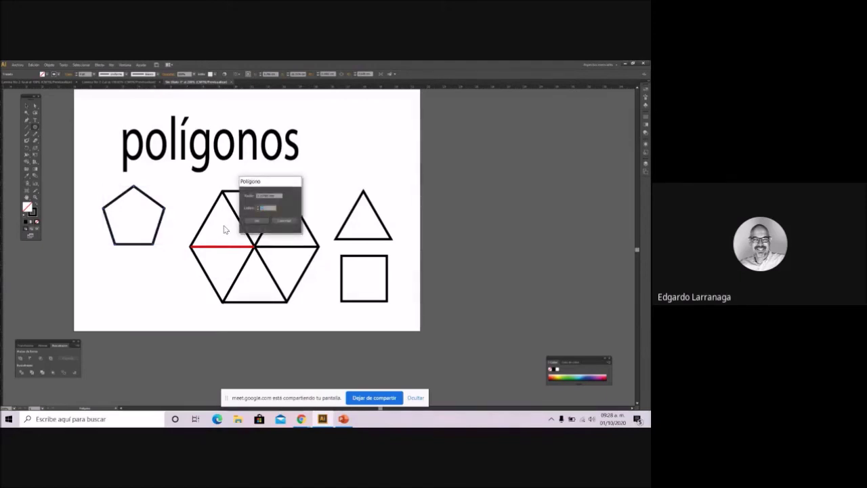
left_click(256, 221)
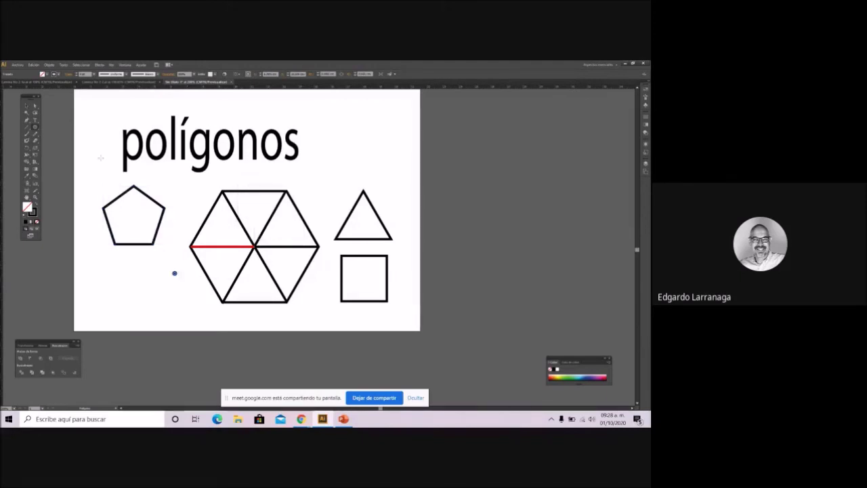
left_click(130, 270)
key("ctrl+z")
Step: Try drawing a large seven-sided polygon below the pentagon, and undo it
left_click(157, 275)
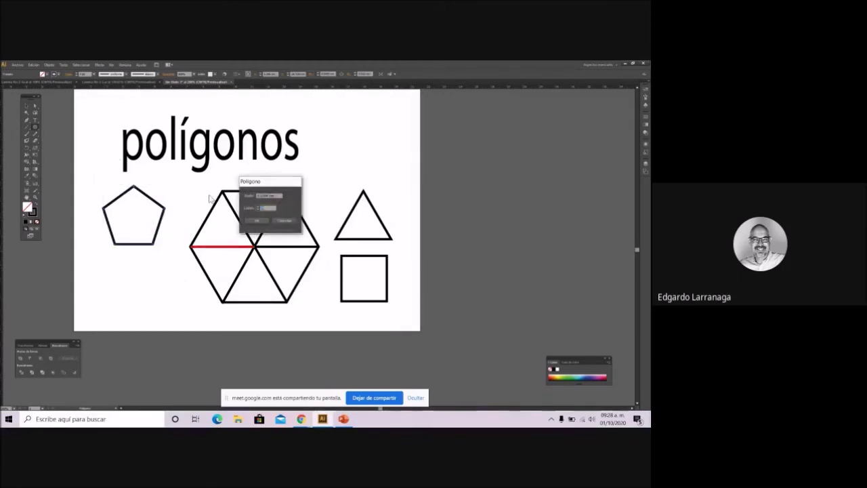
left_click(276, 195)
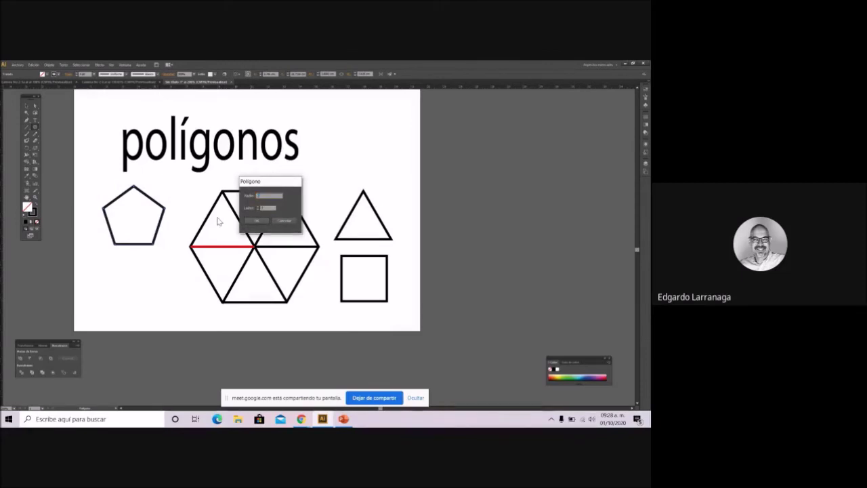
left_click(256, 221)
left_click_drag(153, 281, 191, 245)
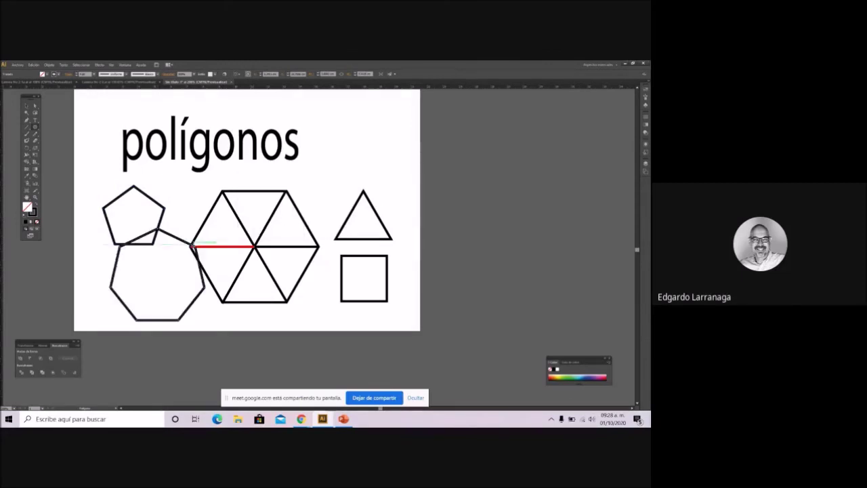
key("ctrl+z")
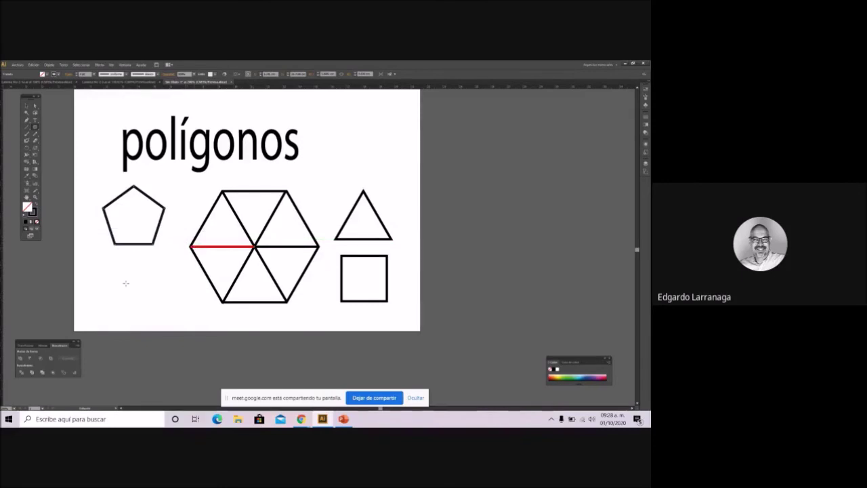
Step: Create a seven-sided polygon about the pentagon's size and align it directly beneath the pentagon
left_click(128, 284)
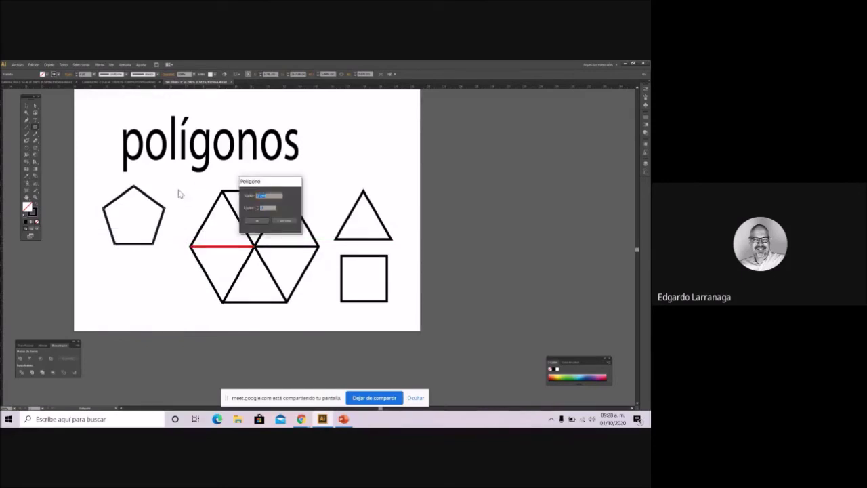
left_click(256, 221)
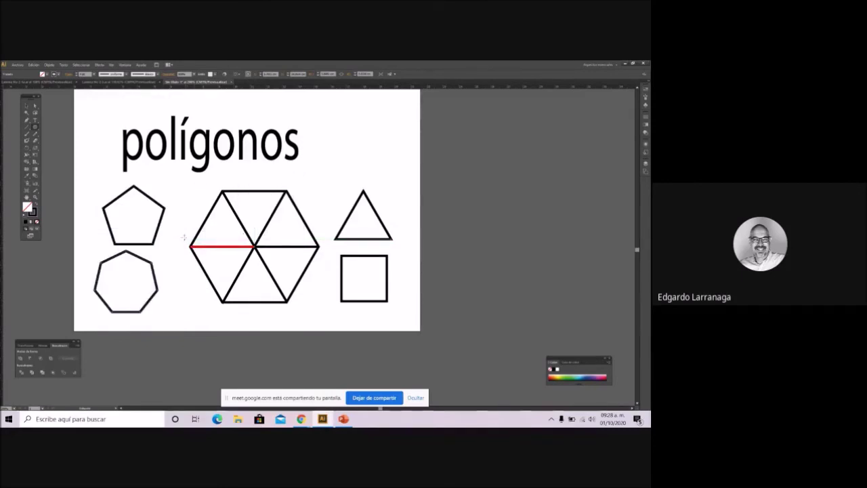
left_click(27, 106)
left_click_drag(143, 257, 153, 257)
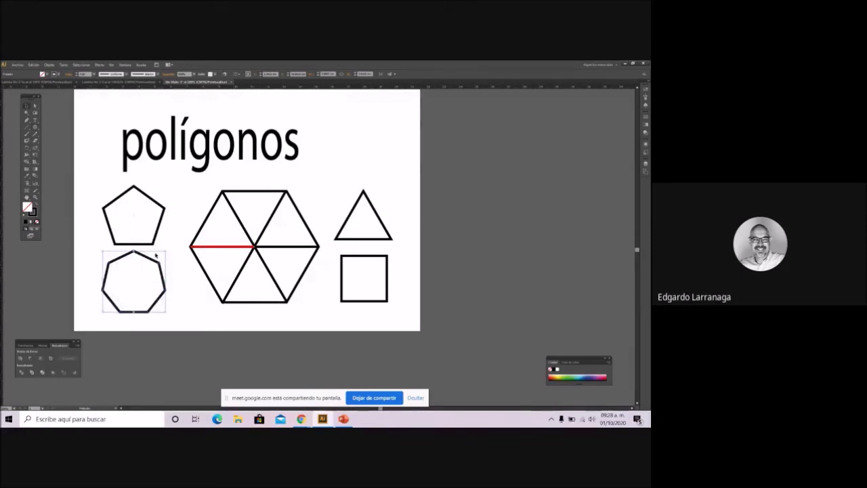
Step: Create an eight-sided polygon beside the title, position it above the triangle, and hide the screen-sharing notice
left_click(35, 126)
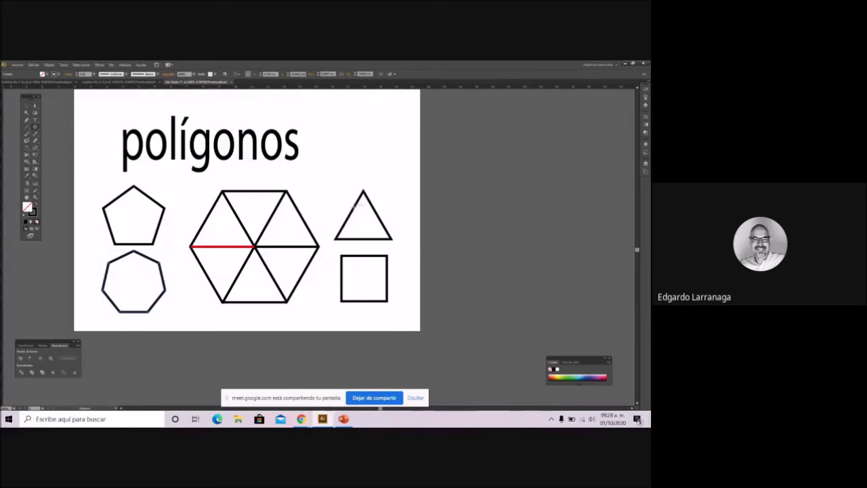
left_click(340, 142)
double_click(275, 210)
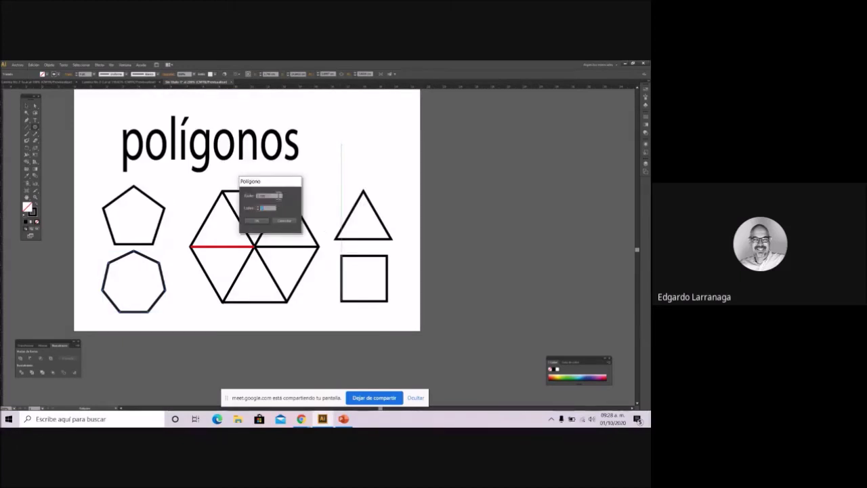
left_click(274, 210)
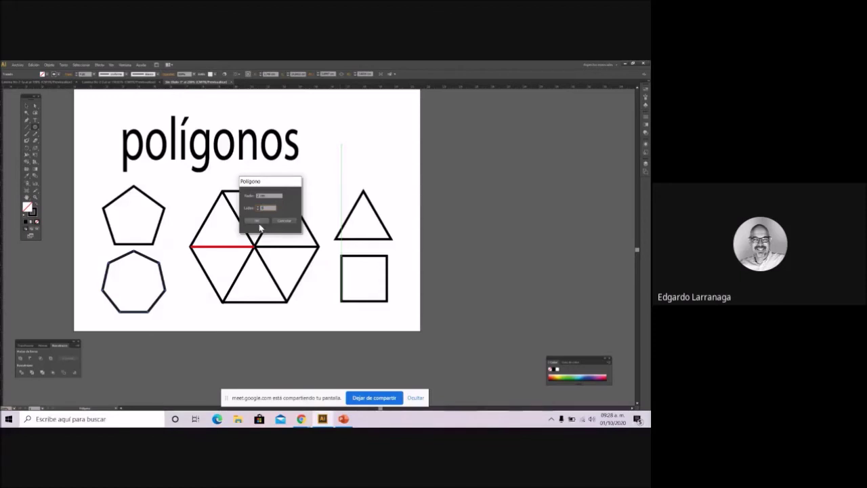
left_click(257, 222)
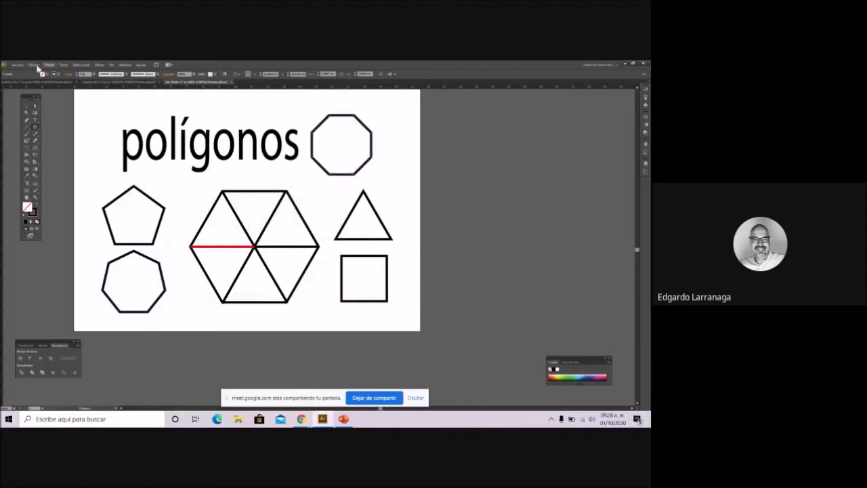
left_click(26, 104)
left_click_drag(341, 174, 356, 178)
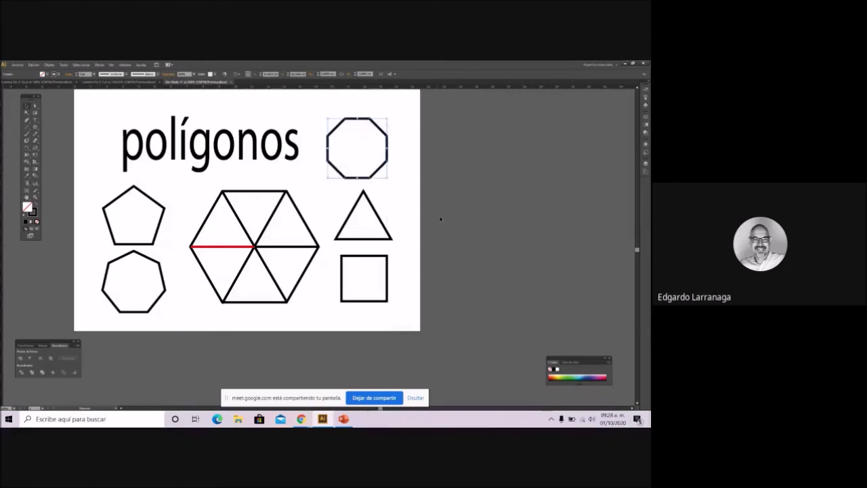
left_click(490, 238)
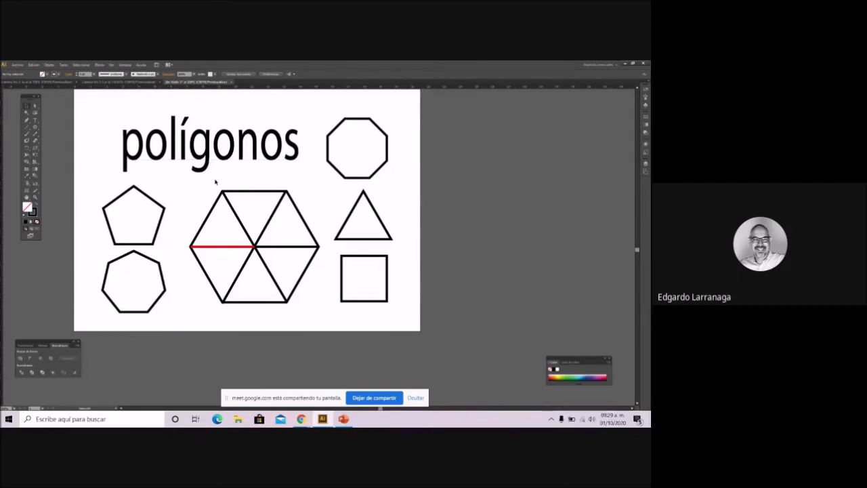
left_click(416, 398)
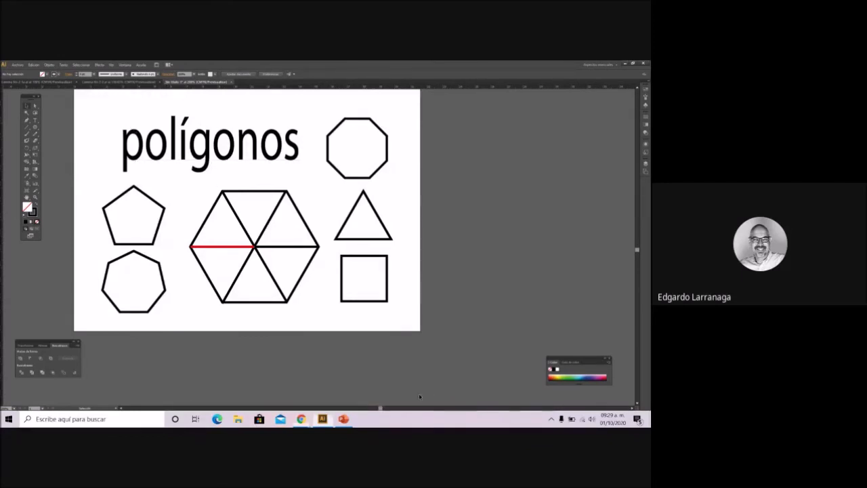
Step: Create a circle 3 cm wide and 3 cm high above the polygons title and place it beside the long rectangle
scroll(257, 156, "up", 1)
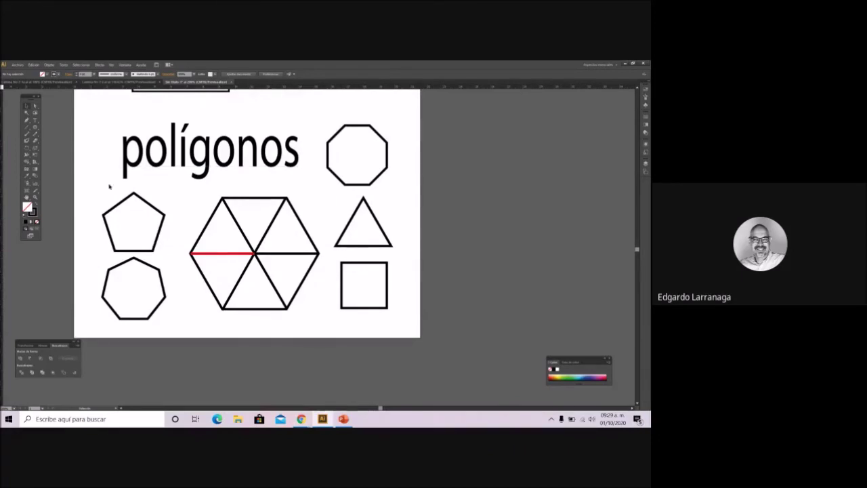
left_click(35, 196)
key("ctrl+minus")
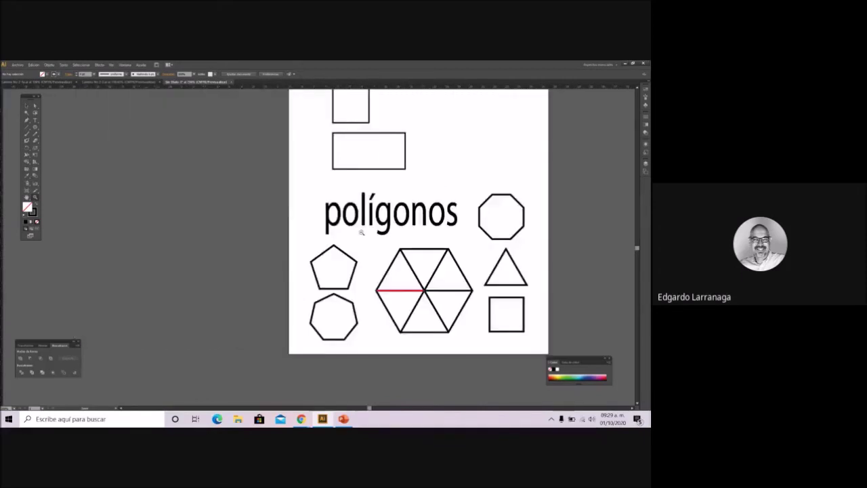
key("ctrl+minus")
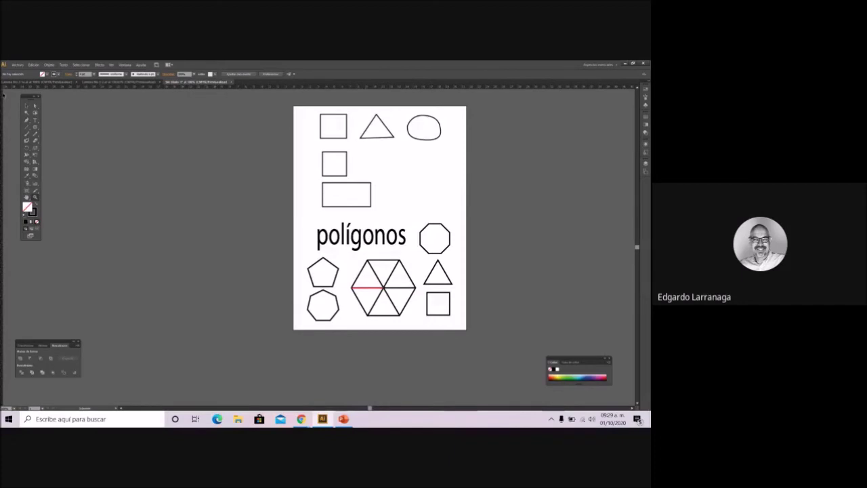
left_click(28, 110)
left_click(34, 201)
left_click_drag(289, 167, 465, 329)
left_click(35, 128)
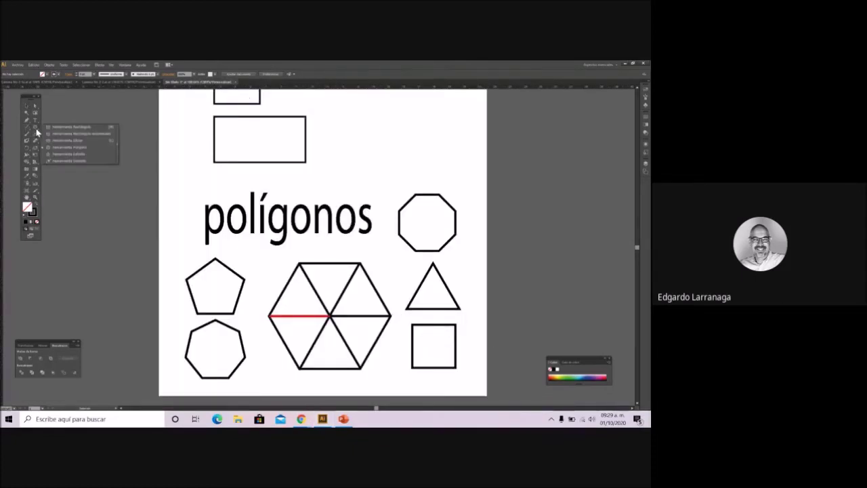
left_click(85, 147)
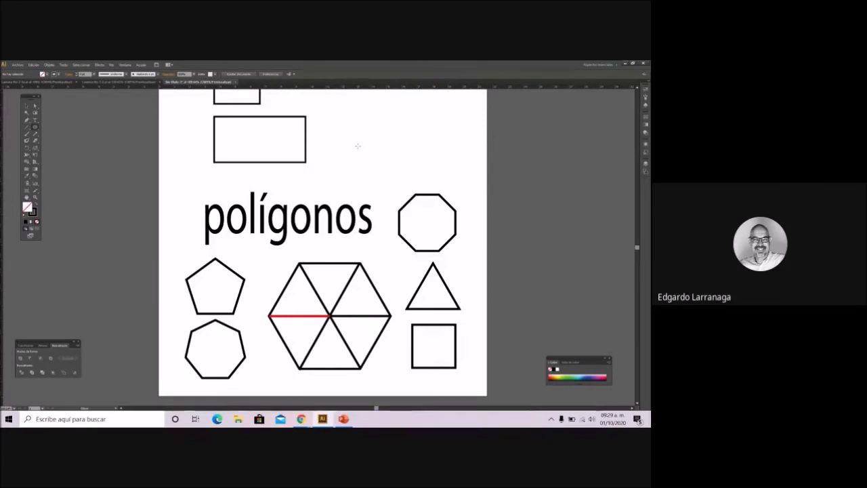
left_click(370, 154)
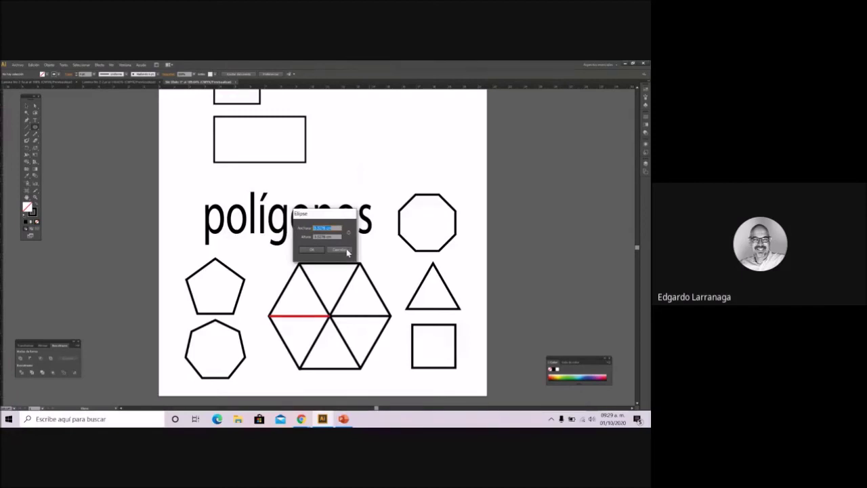
key("Tab")
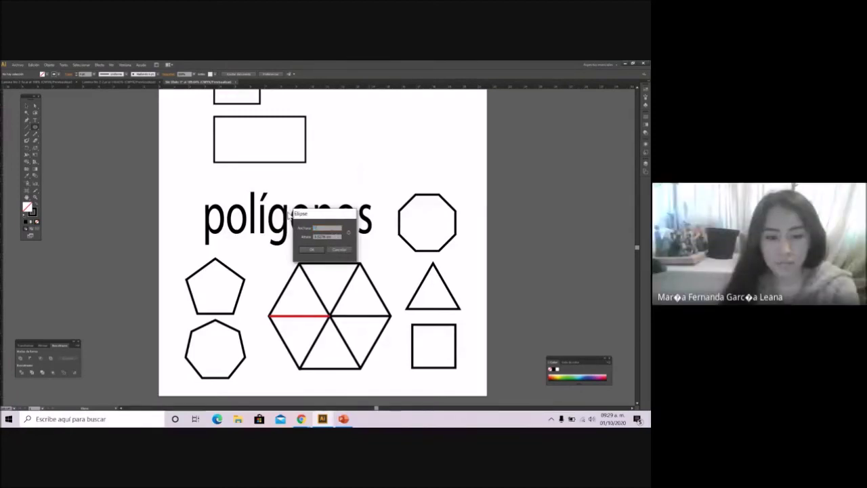
double_click(331, 238)
type("3")
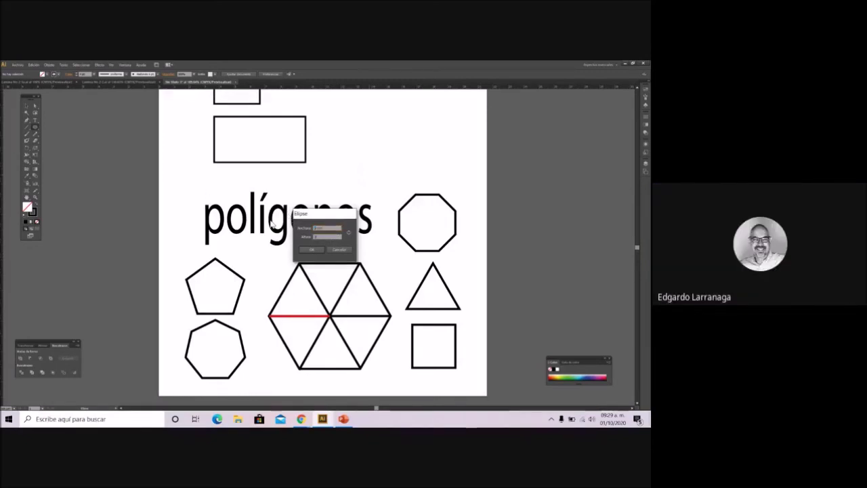
left_click(313, 250)
left_click(25, 107)
left_click_drag(376, 158, 365, 135)
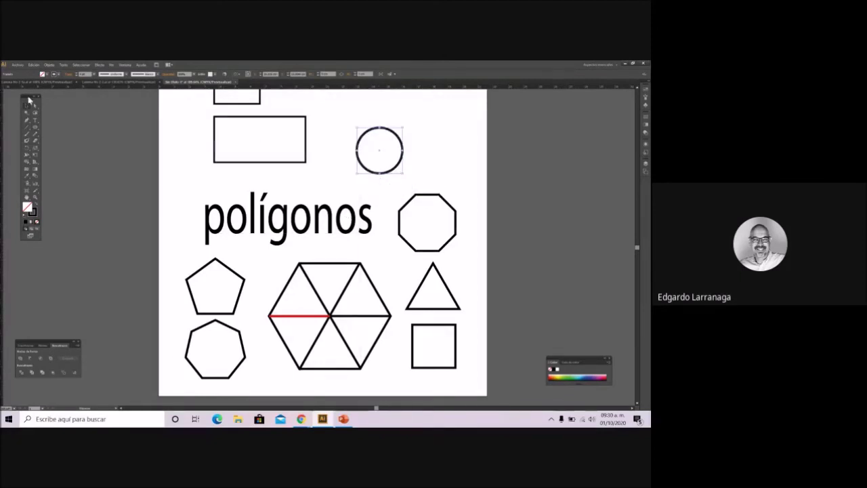
Step: Draw a straight radius line with the Pen tool from the circle's centre to its lower-right edge, and select it
left_click_drag(36, 126, 68, 148)
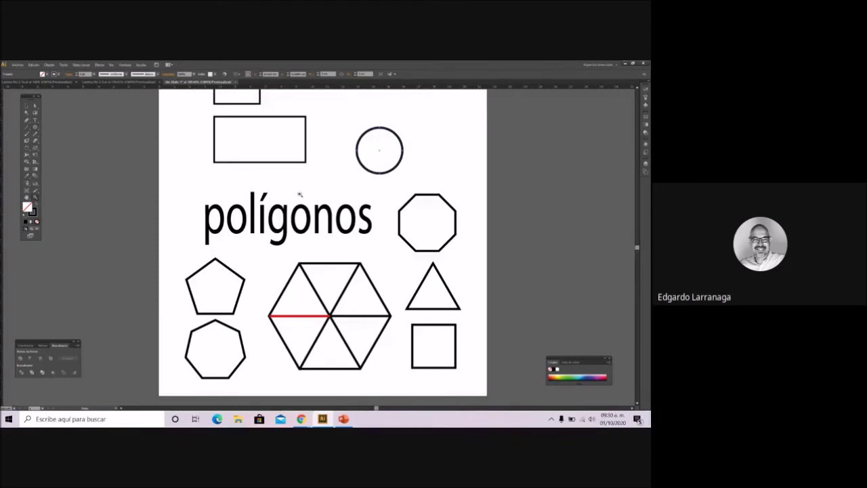
left_click_drag(340, 122, 416, 190)
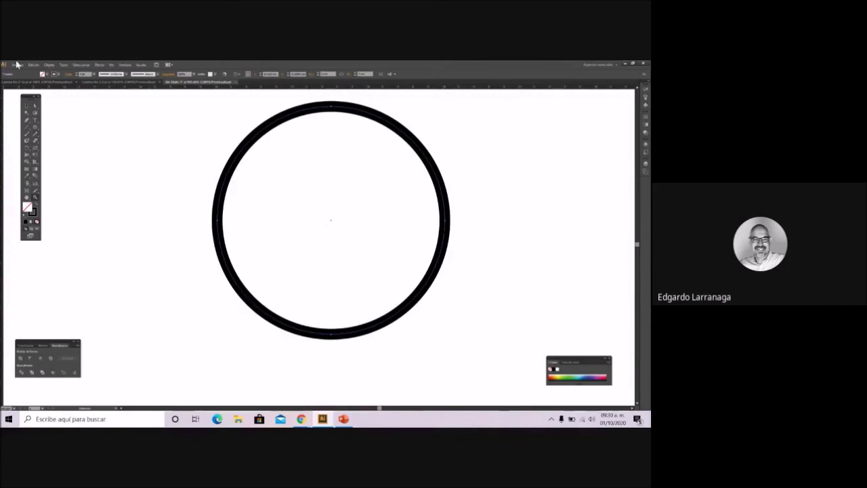
left_click(27, 106)
left_click(277, 264)
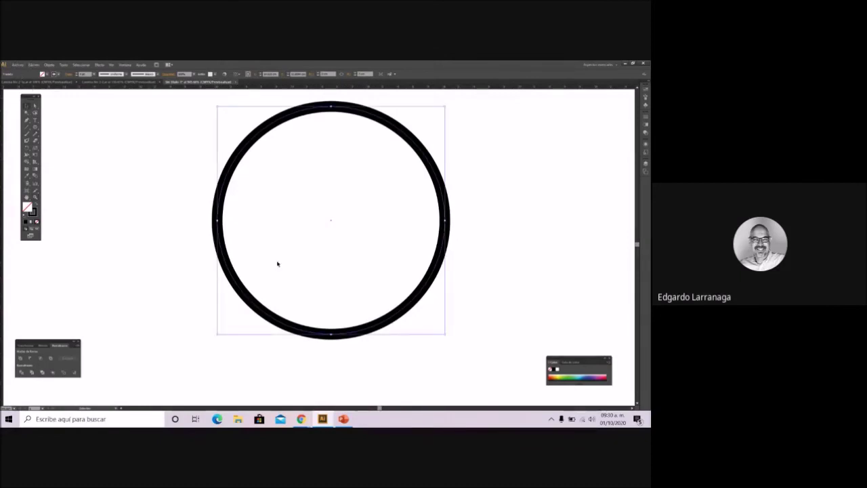
left_click_drag(332, 223, 332, 222)
left_click(28, 121)
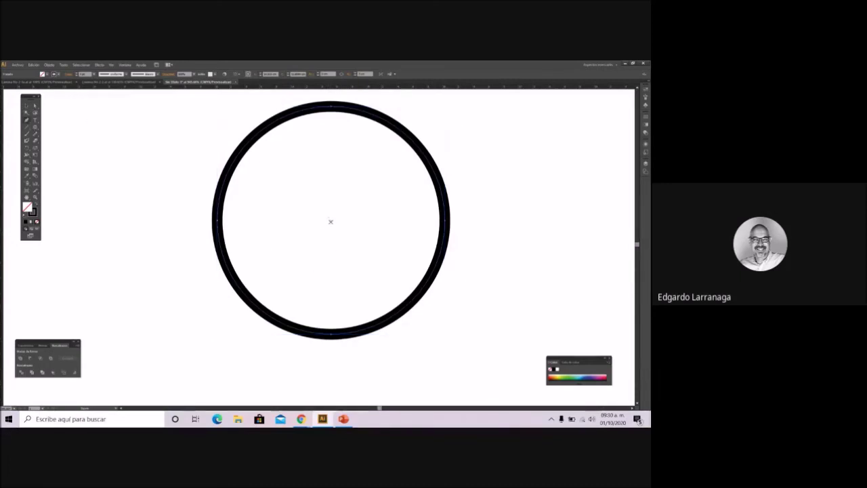
left_click(330, 219)
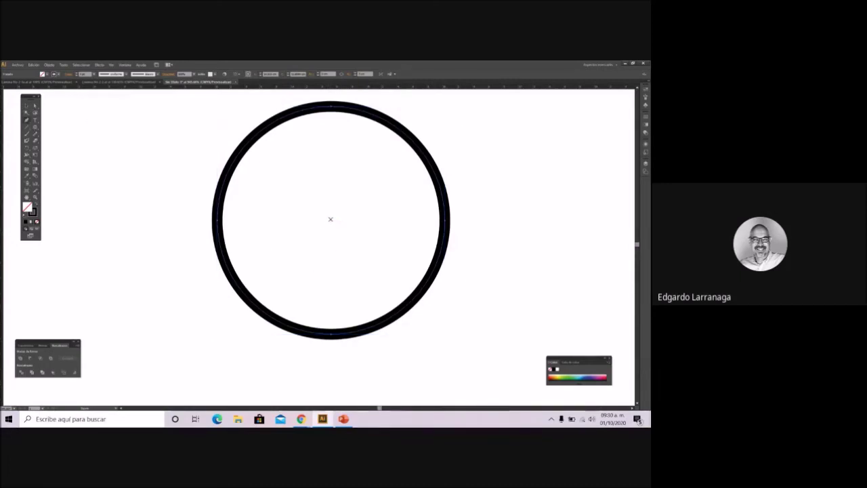
left_click(411, 298)
mouse_move(346, 420)
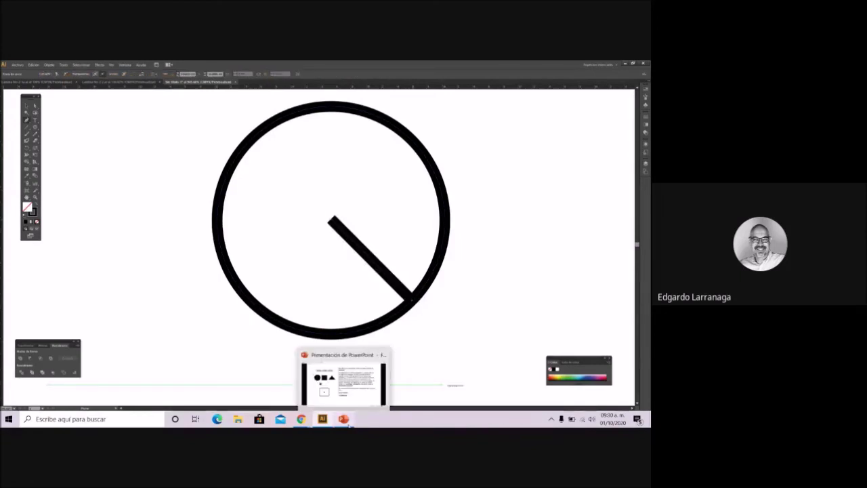
left_click(28, 105)
left_click(237, 216)
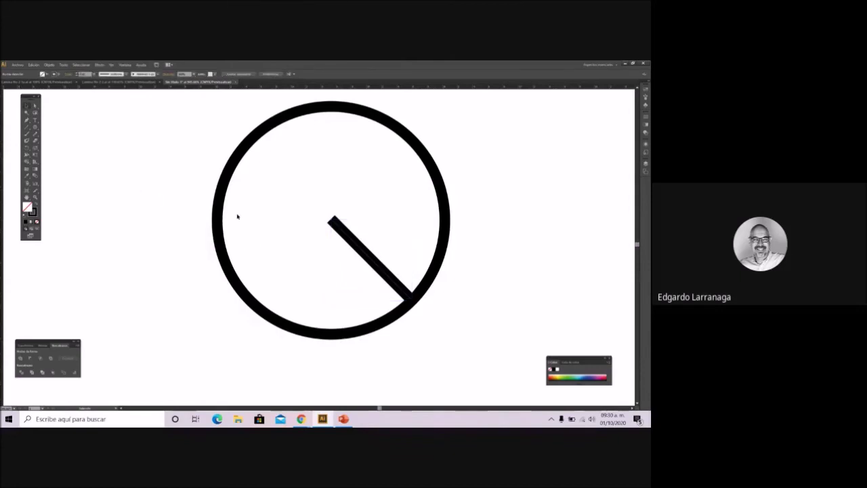
left_click(377, 264)
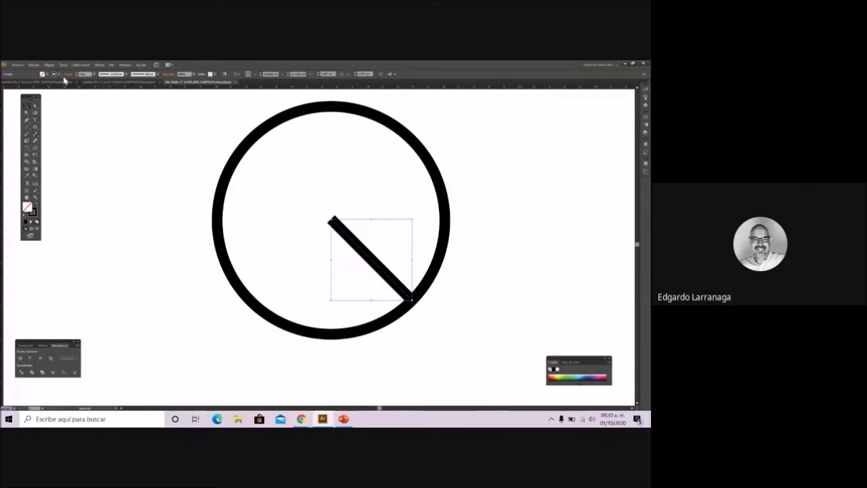
Step: Create an ellipse 5 cm wide and 3 cm high and place it above and to the right of the circle
left_click(105, 202)
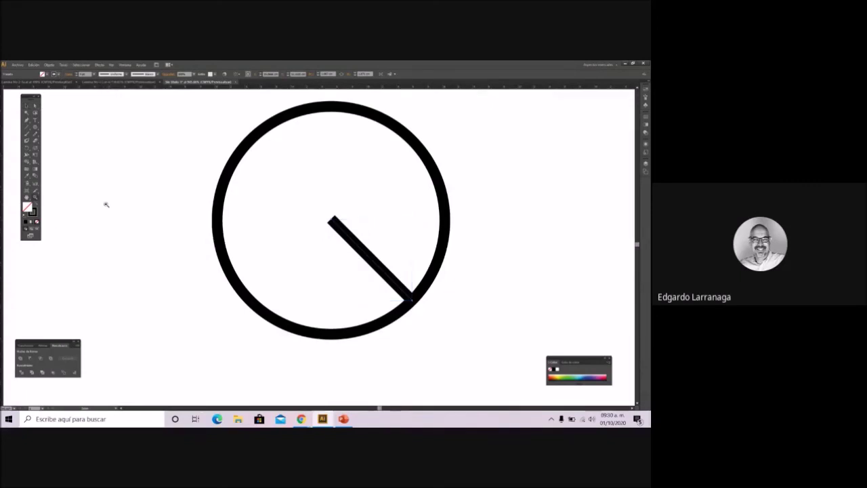
left_click(149, 203, "alt")
left_click(346, 265, "alt")
left_click(268, 210, "alt")
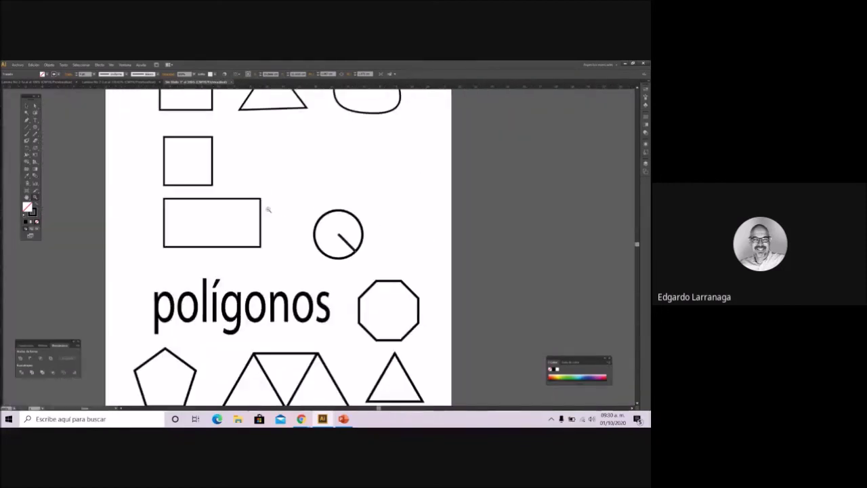
left_click(35, 127)
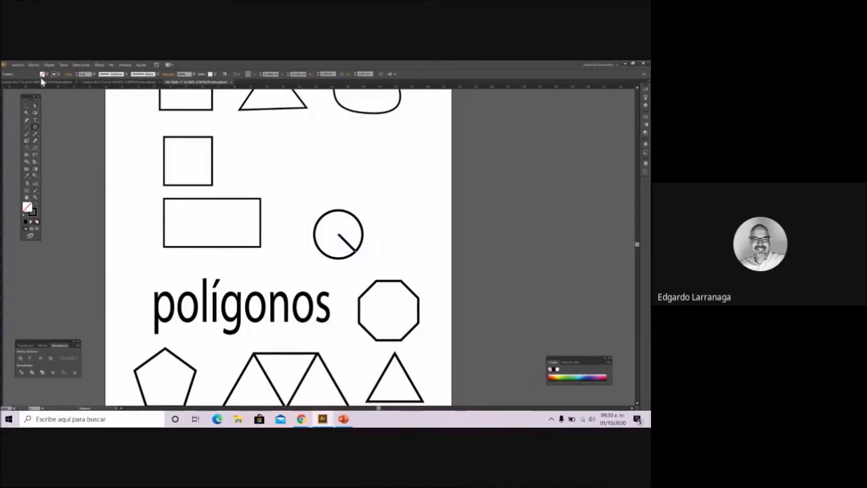
left_click(37, 130)
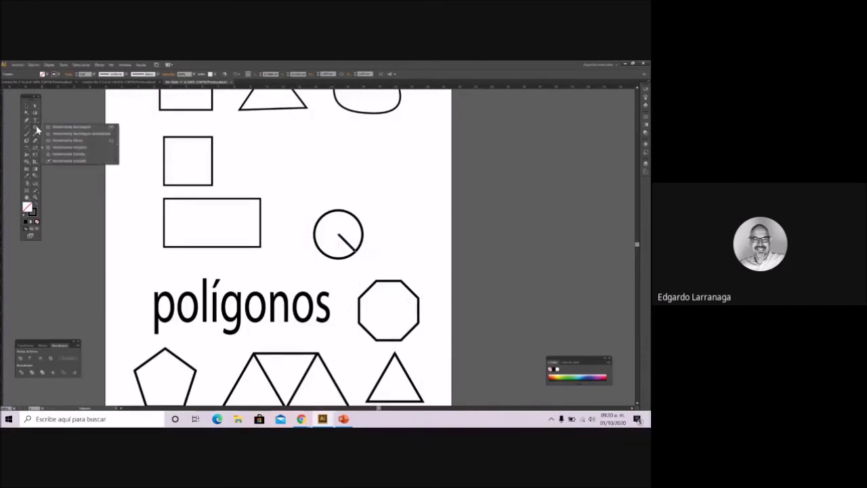
left_click(75, 147)
left_click(397, 240)
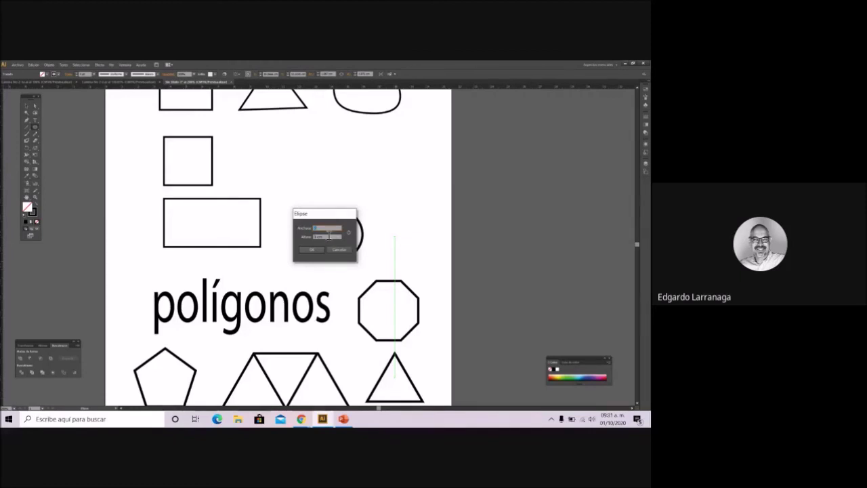
left_click(314, 251)
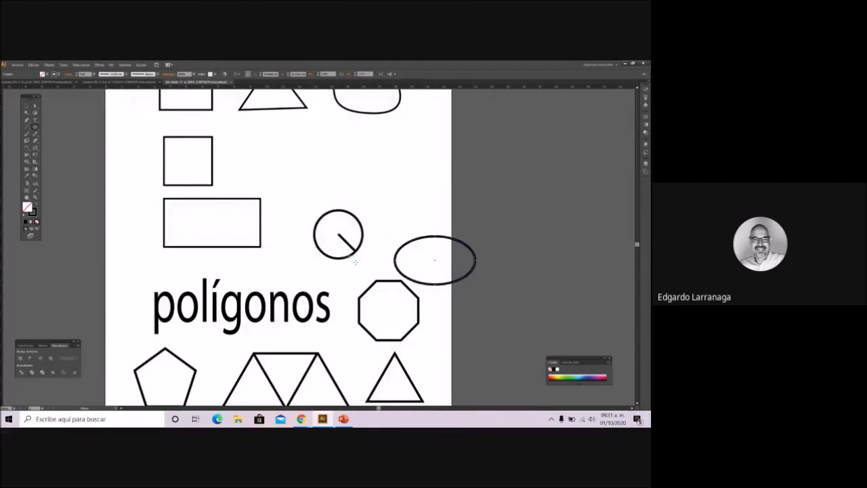
left_click(26, 106)
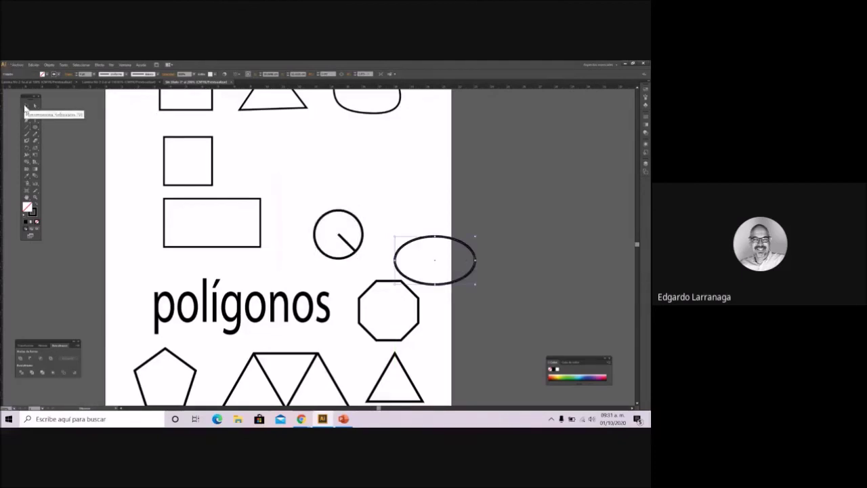
left_click_drag(410, 242, 369, 170)
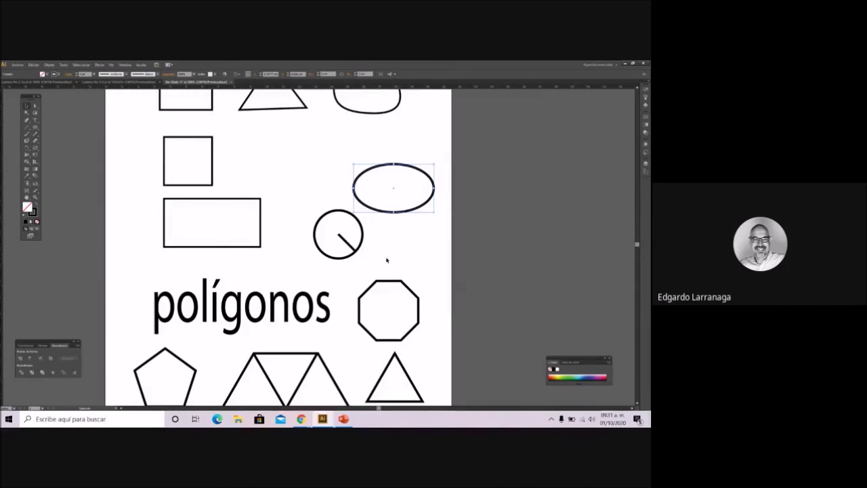
Step: Review the finished polygons, switch to the Lámina 2.2 document, and examine its polygon instructions and the small outlined shapes in the frame's corner
scroll(387, 259, "down", 4)
scroll(385, 270, "down", 1)
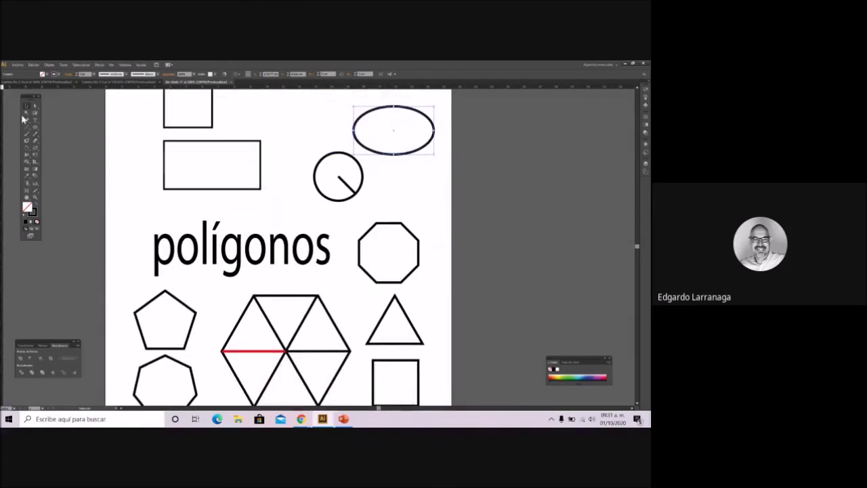
scroll(323, 296, "down", 3)
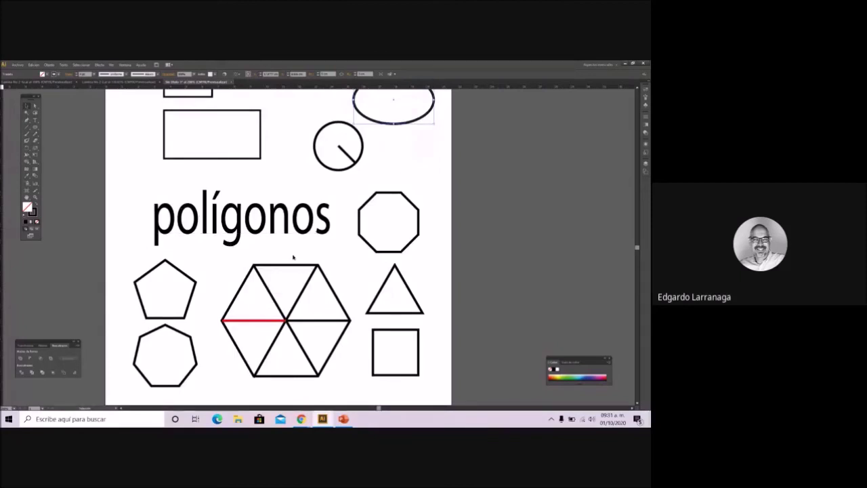
scroll(294, 256, "down", 1)
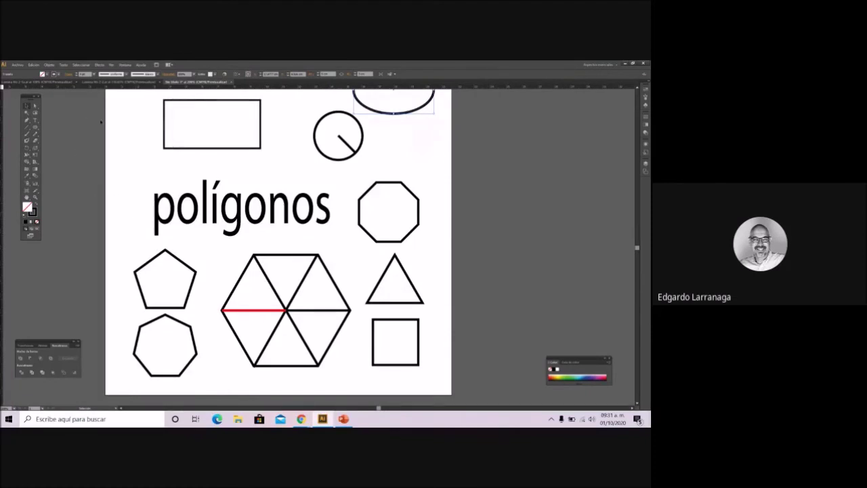
left_click(117, 83)
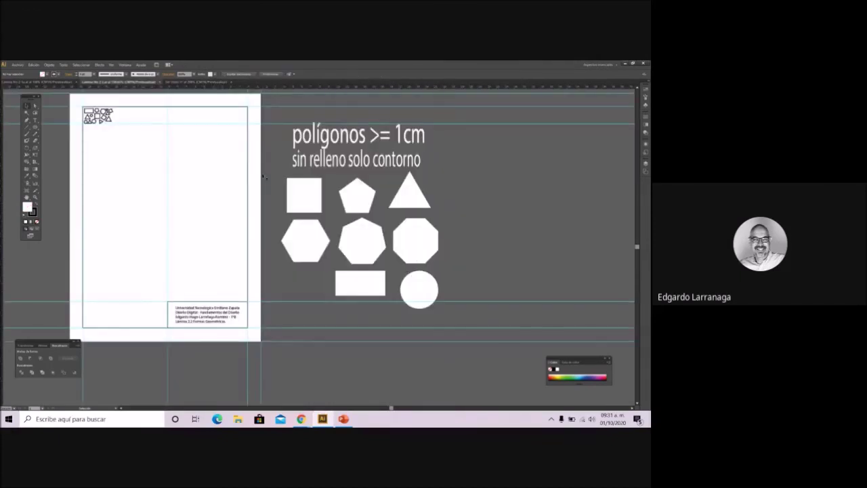
key("z")
left_click(456, 319)
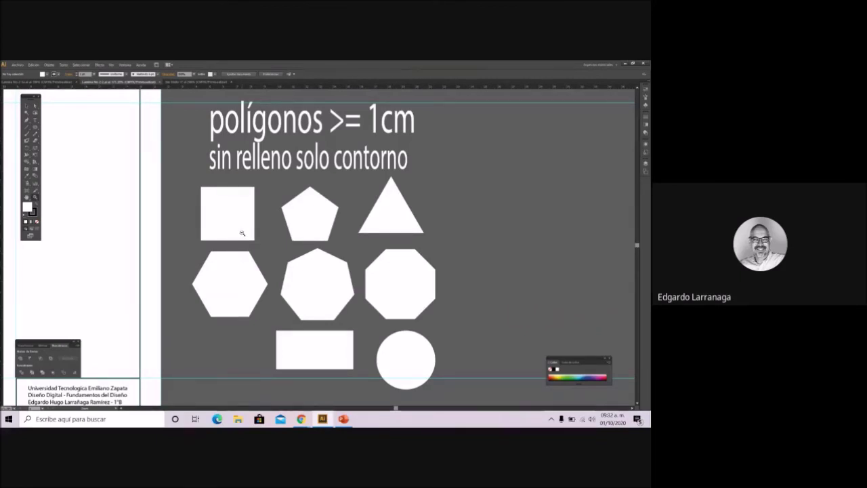
left_click_drag(242, 233, 201, 210)
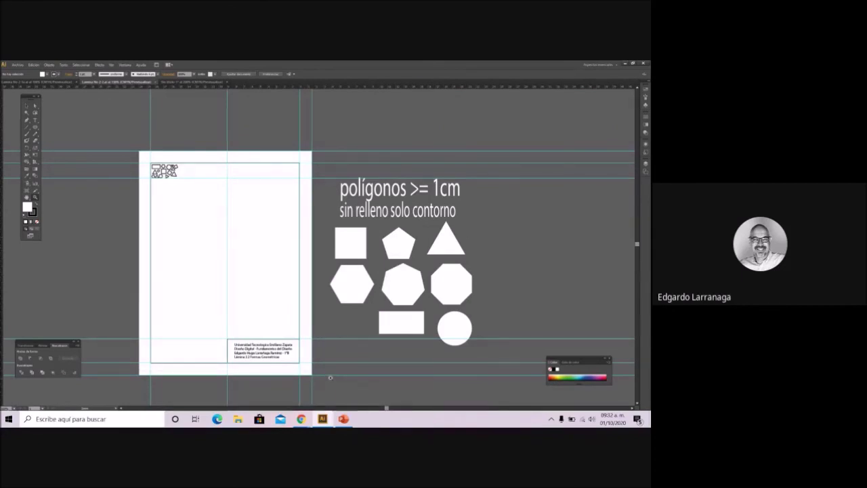
key("ctrl+0")
left_click_drag(206, 103, 335, 213)
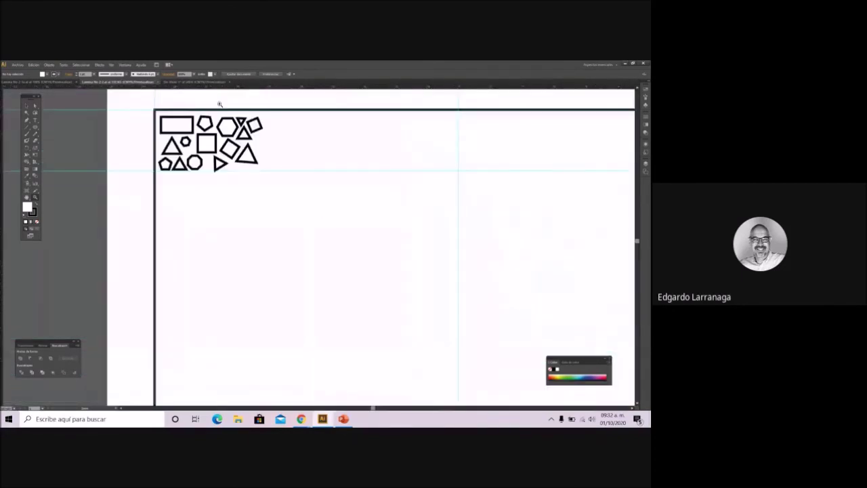
Step: Try drawing a five-sided polygon in the empty area below the small shapes and giving it a thicker outline
left_click(35, 126)
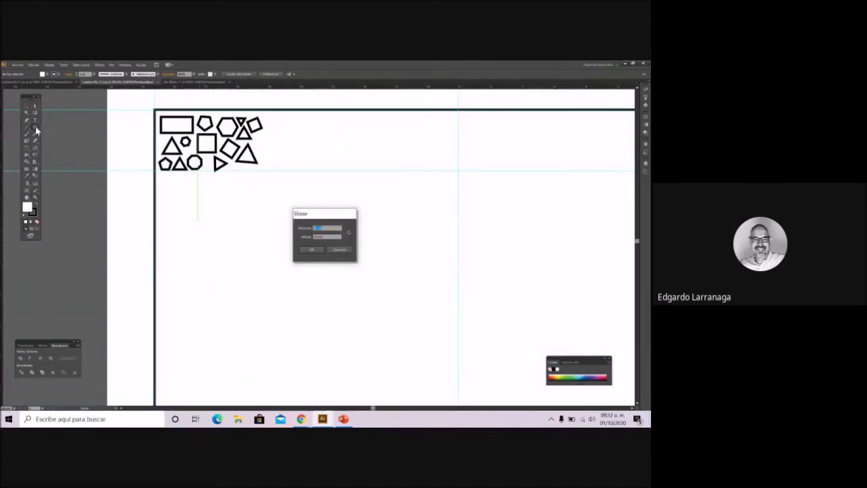
left_click(338, 249)
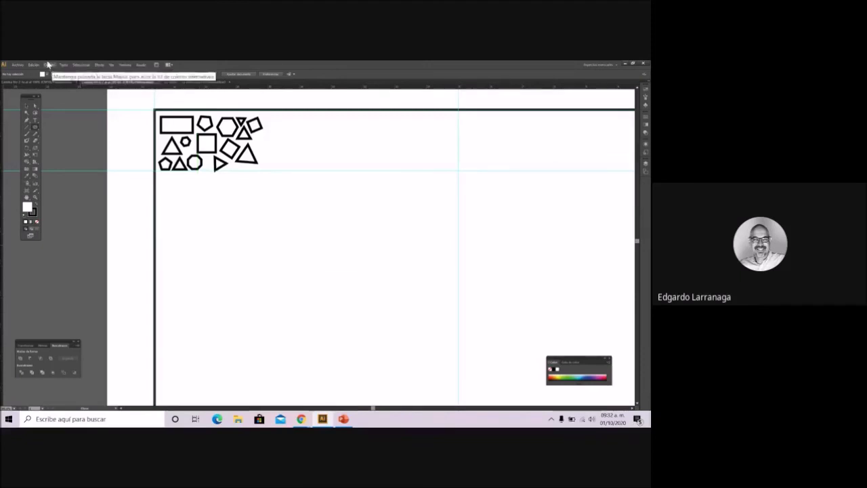
left_click_drag(36, 126, 81, 146)
left_click(213, 223)
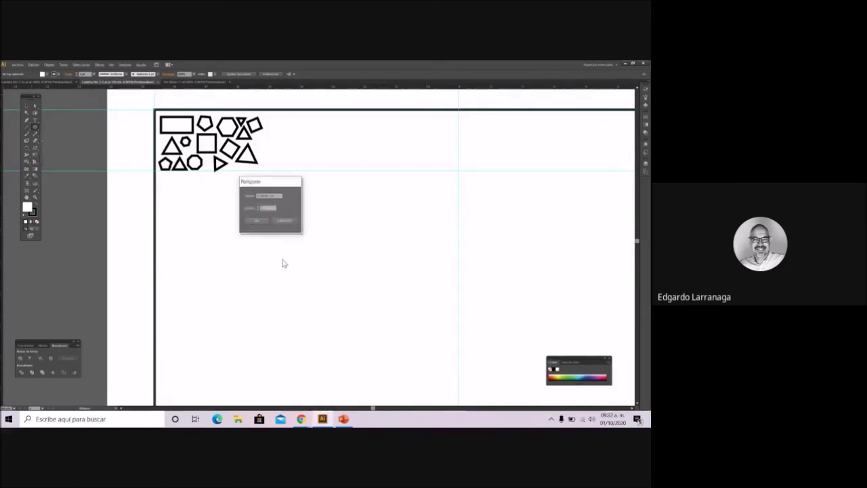
left_click(279, 196)
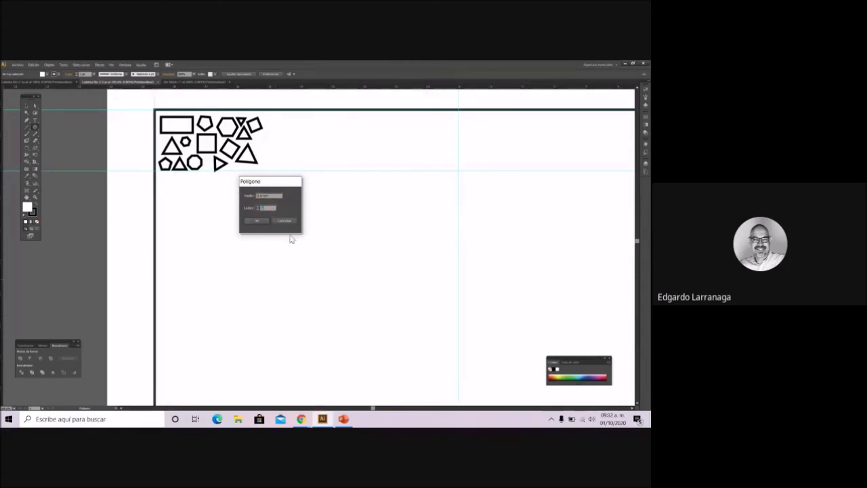
left_click(258, 222)
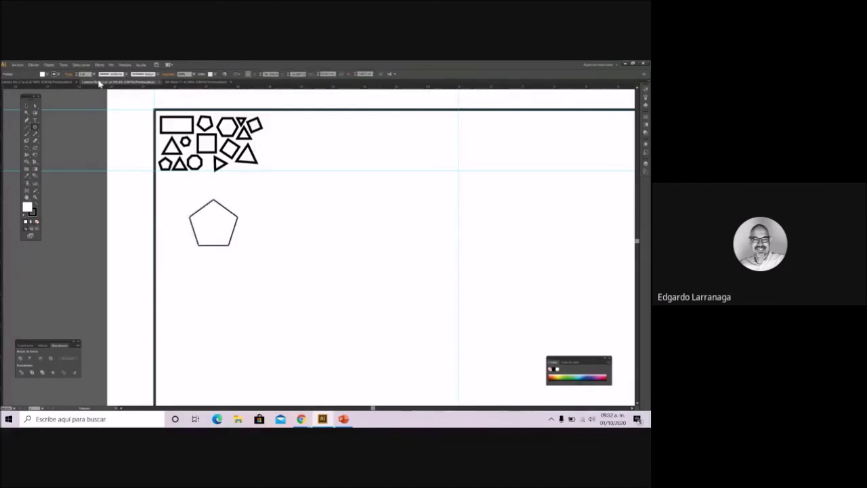
left_click(95, 73)
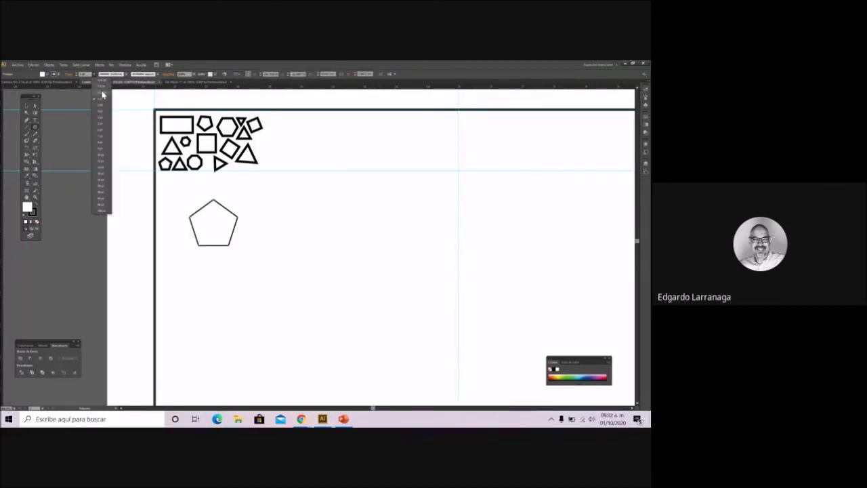
left_click(103, 108)
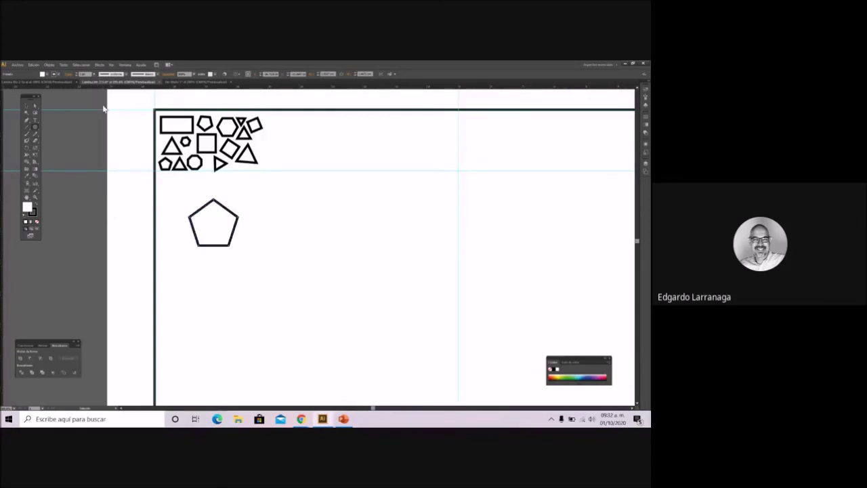
Step: Delete the large pentagon just drawn below the small shapes
left_click(27, 105)
left_click(191, 215)
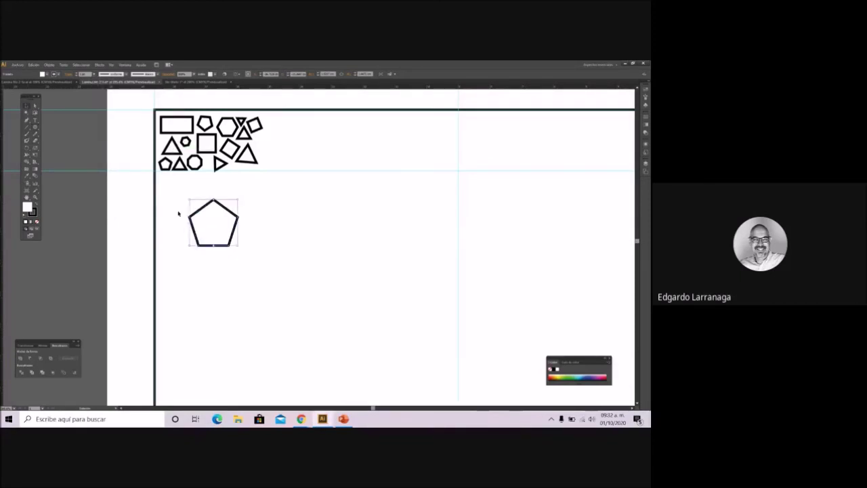
right_click(213, 87)
left_click(114, 111)
left_click(240, 226)
key("Delete")
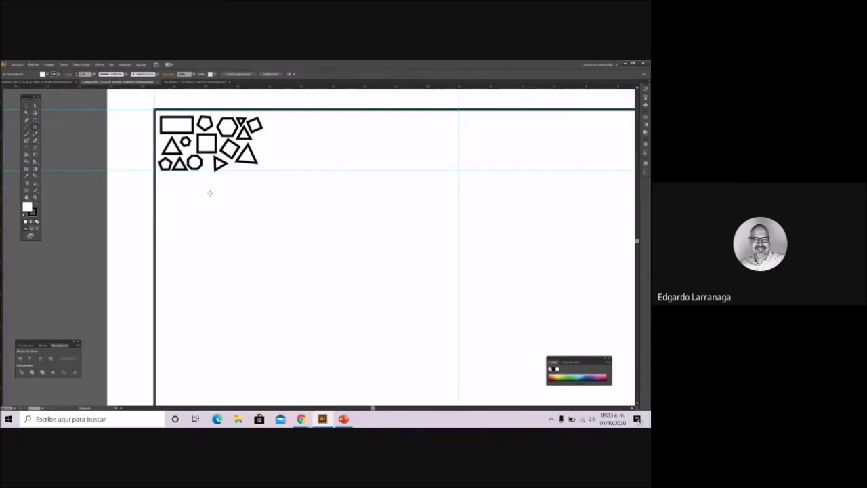
Step: Draw a smaller pentagon with a thicker outline and place it directly below the small shapes, near the frame's left edge
left_click(210, 193)
double_click(272, 196)
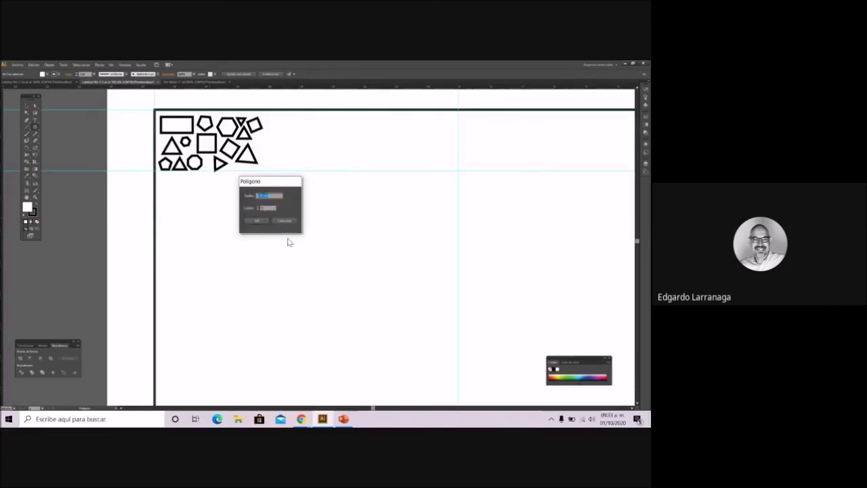
left_click(258, 223)
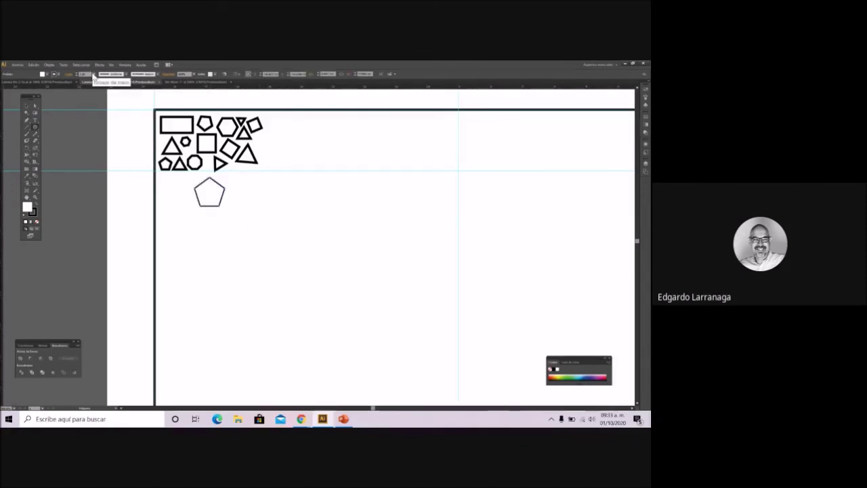
left_click(92, 73)
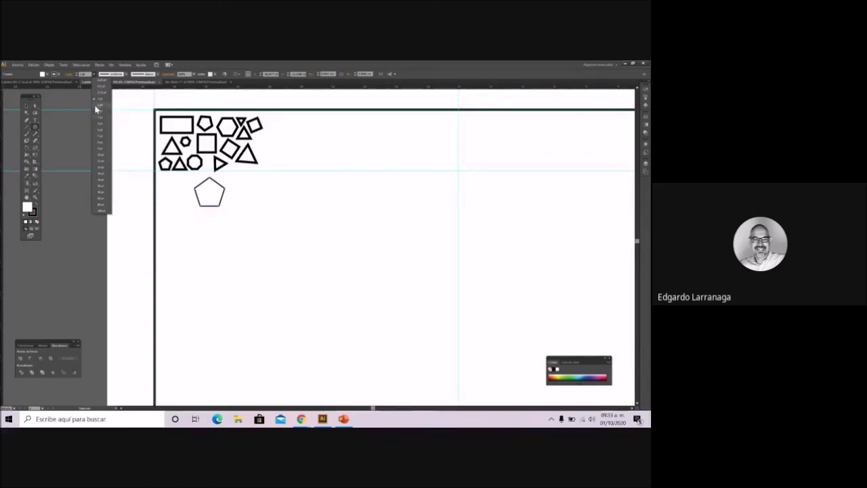
left_click(101, 120)
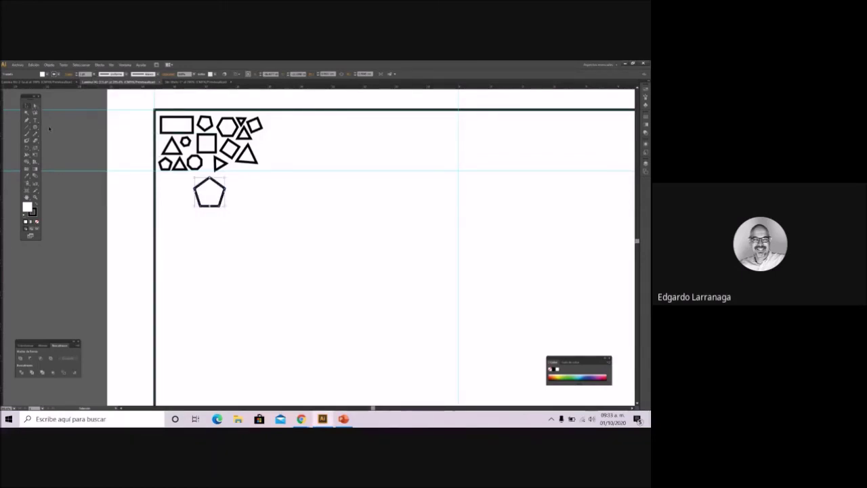
left_click(136, 183)
left_click_drag(212, 205, 182, 203)
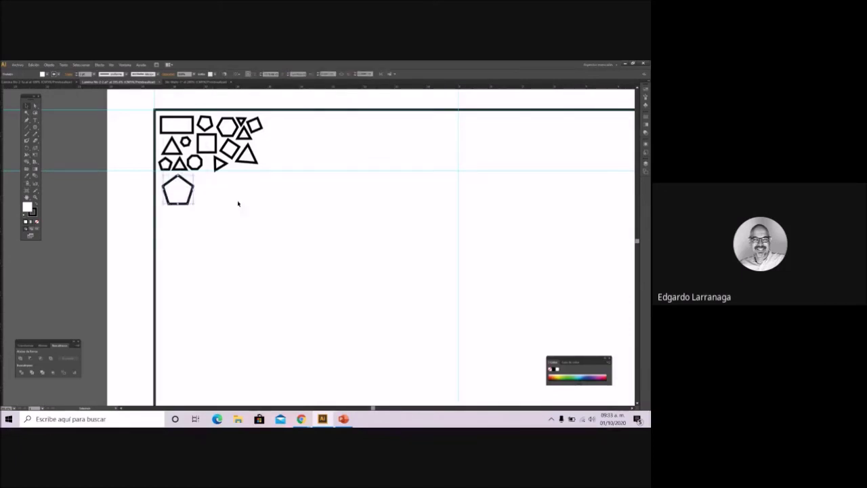
Step: Draw a 6-sided polygon with the Polygon tool in the empty area beside the pentagon
left_click(35, 126)
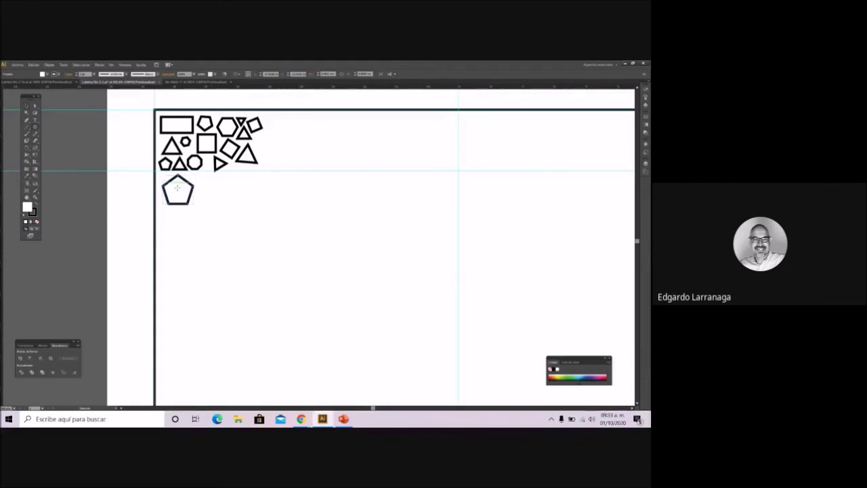
left_click(267, 214)
double_click(272, 195)
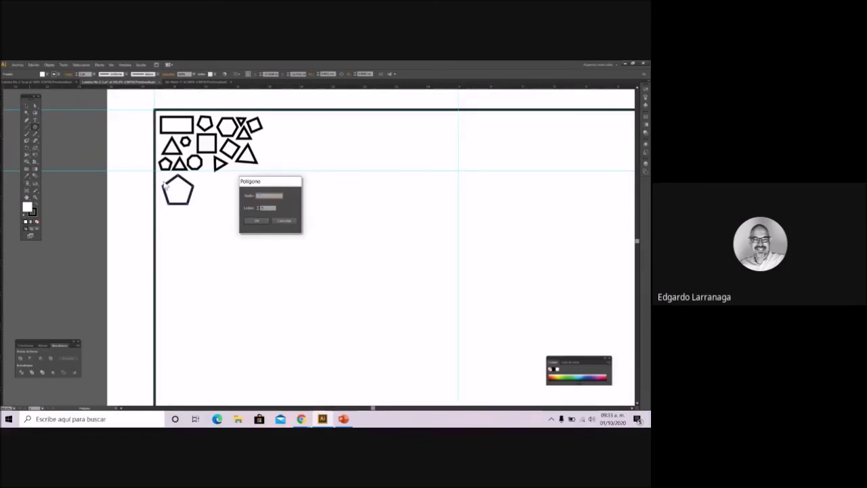
left_click(265, 207)
type("6")
left_click(255, 222)
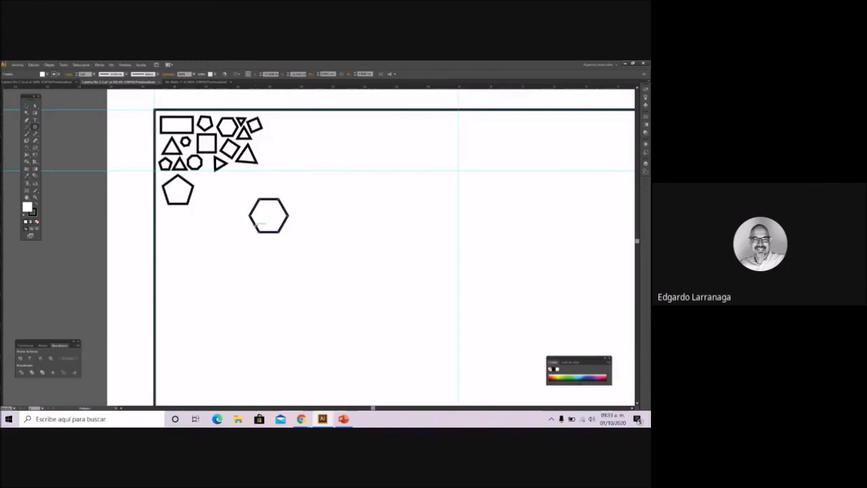
Step: Move the new hexagon up against the right side of the group of small shapes
left_click(28, 110)
left_click(272, 228)
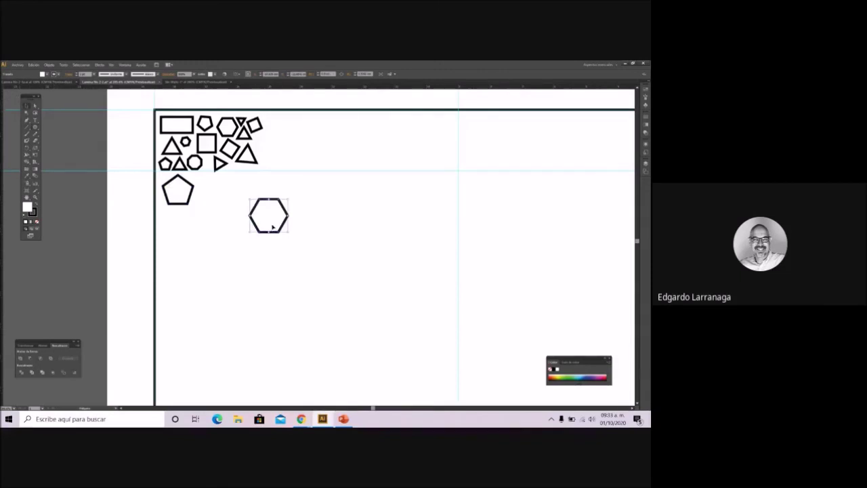
left_click_drag(263, 201, 270, 132)
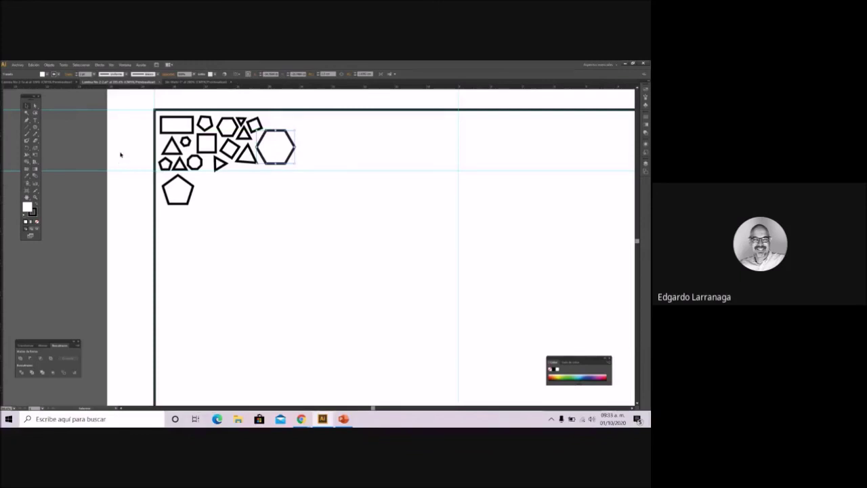
left_click(120, 157)
Step: Delete the tiny inverted triangle squeezed between the small hexagon and the tilted square
left_click(35, 195)
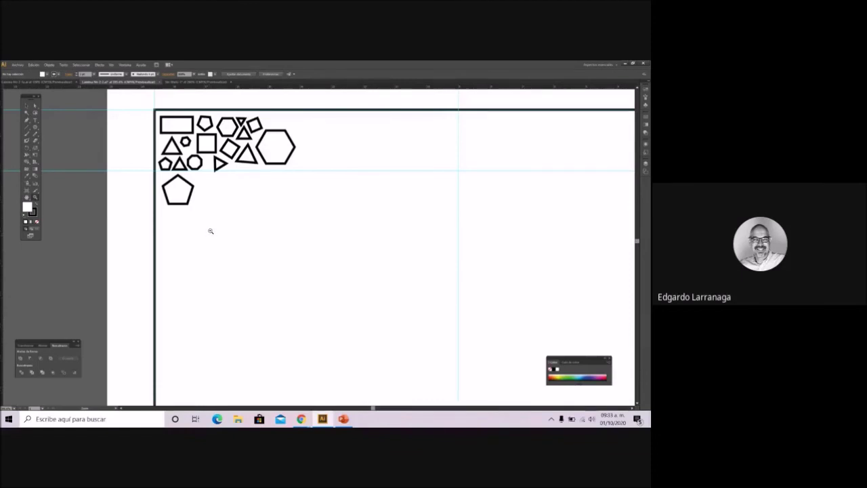
left_click(245, 231, "alt")
left_click(355, 254, "alt")
left_click(355, 254, "alt")
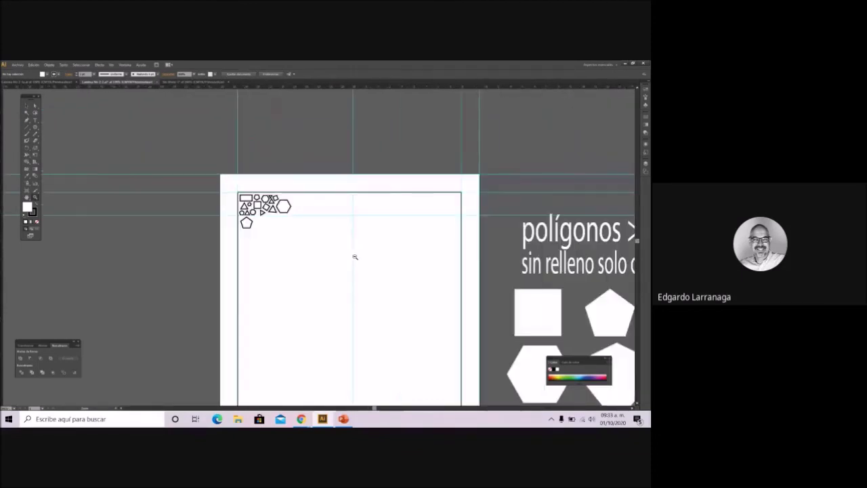
left_click(369, 266, "alt")
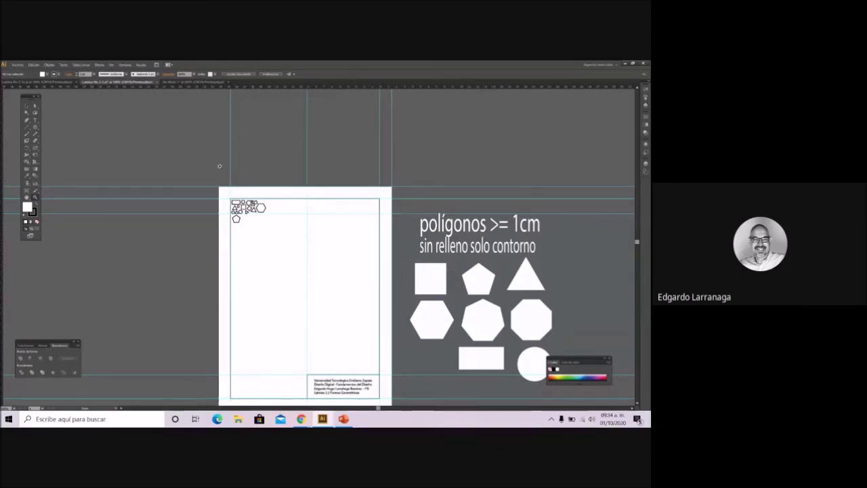
left_click_drag(231, 200, 319, 249)
left_click(30, 103)
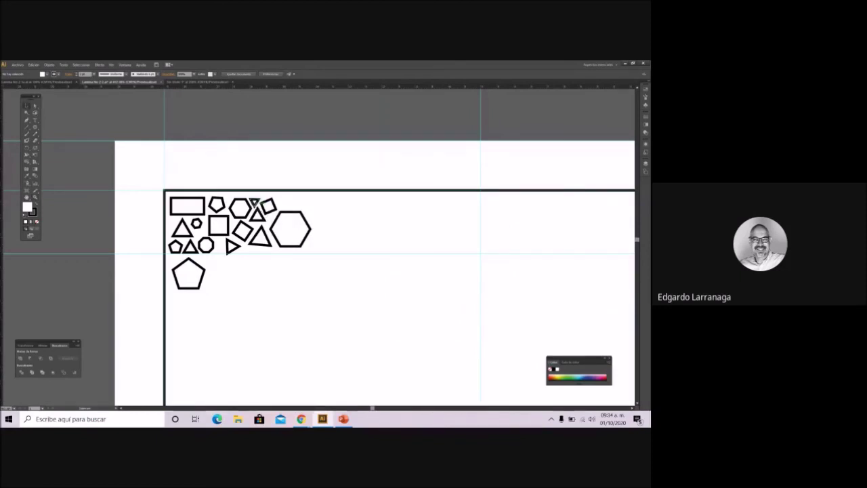
left_click(317, 270)
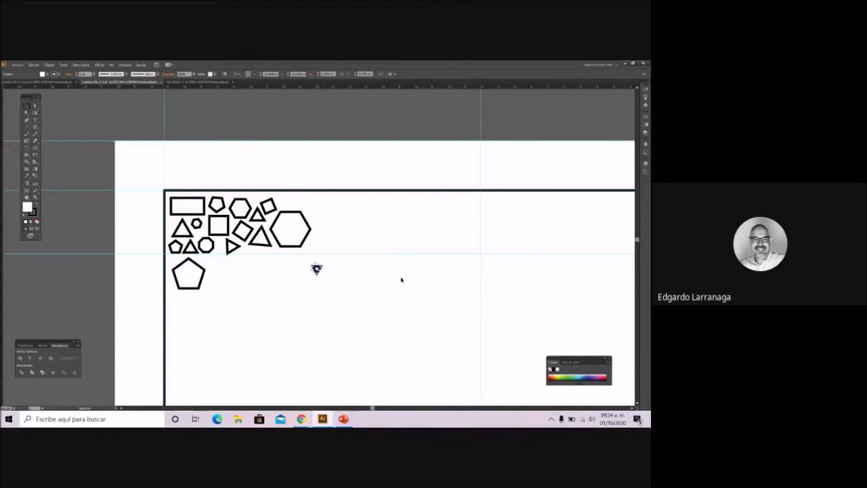
key("Delete")
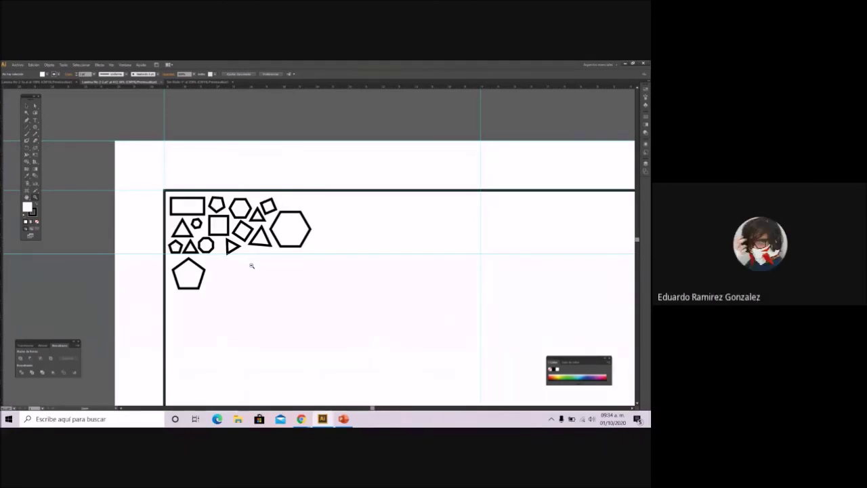
Step: Rewrite the grade and group after the author's name in the title block as "1o.A"
left_click(395, 341, "alt")
scroll(315, 304, "down", 5)
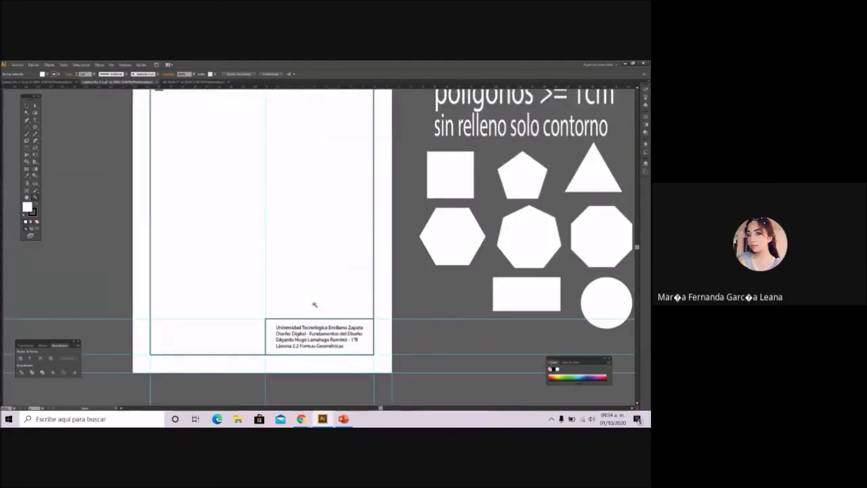
left_click_drag(256, 301, 375, 368)
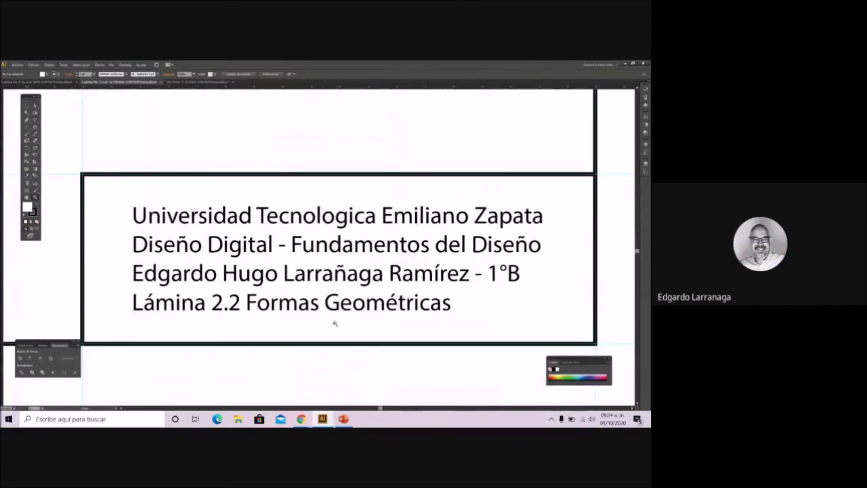
left_click(36, 120)
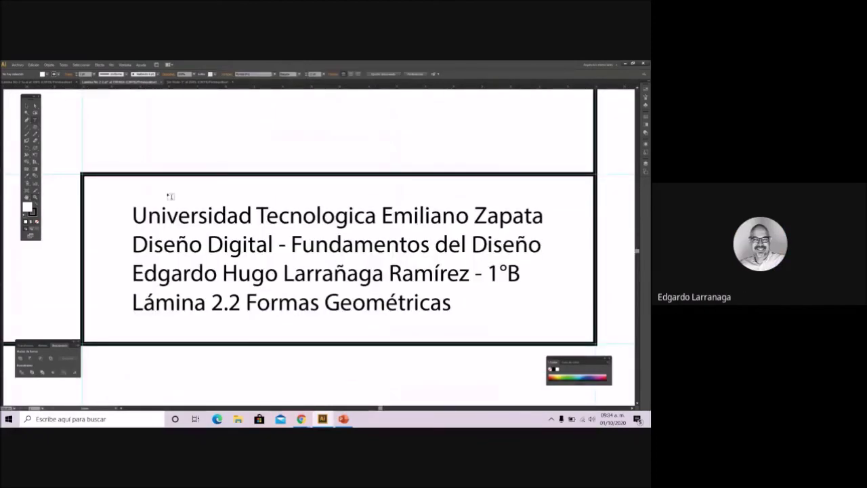
left_click(531, 288)
key("BackSpace")
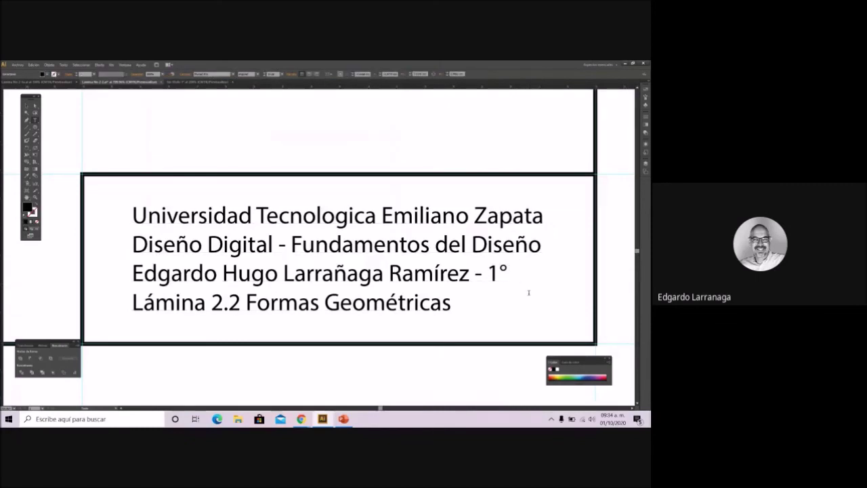
key("BackSpace")
type("o.")
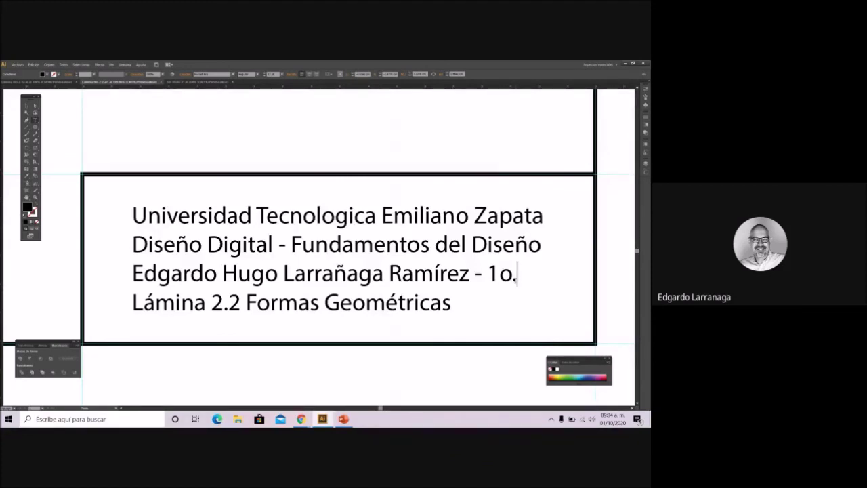
type("A")
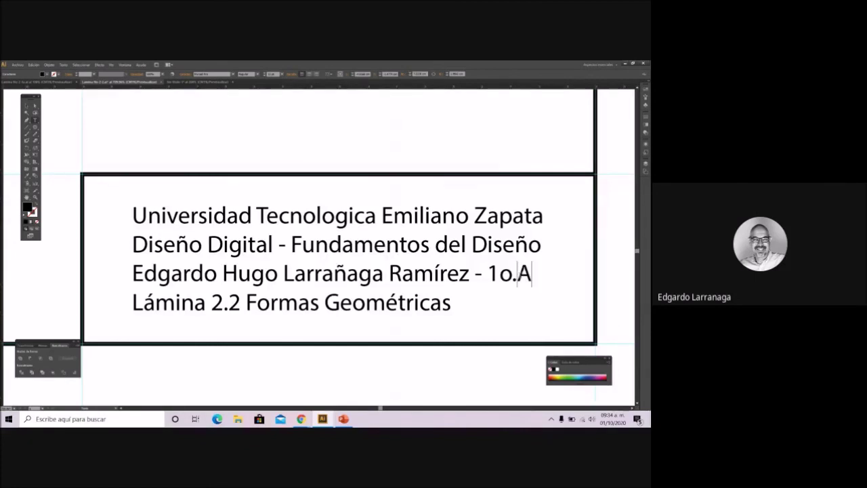
left_click(519, 274)
key("BackSpace")
Step: Draw a 3-sided polygon with the Polygon tool in the empty area below the group of small shapes
left_click_drag(77, 209, 288, 172)
left_click(287, 172, "alt")
left_click(232, 173, "alt")
left_click(257, 192, "alt")
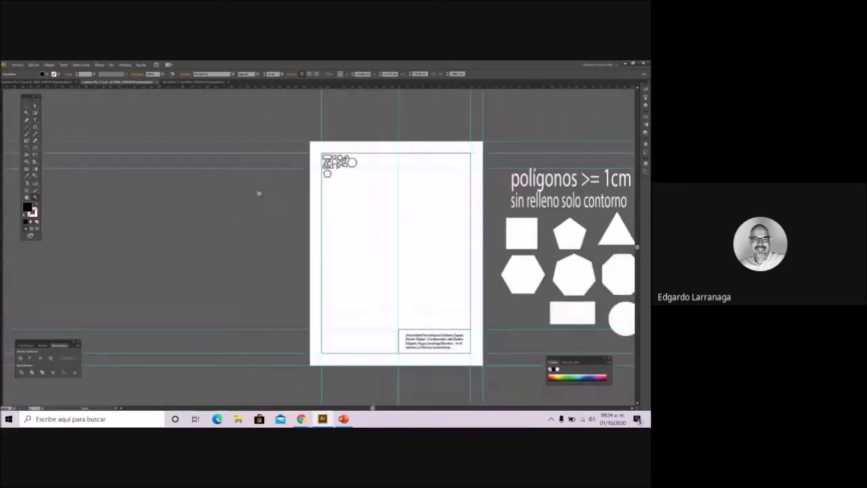
left_click_drag(434, 242, 318, 210)
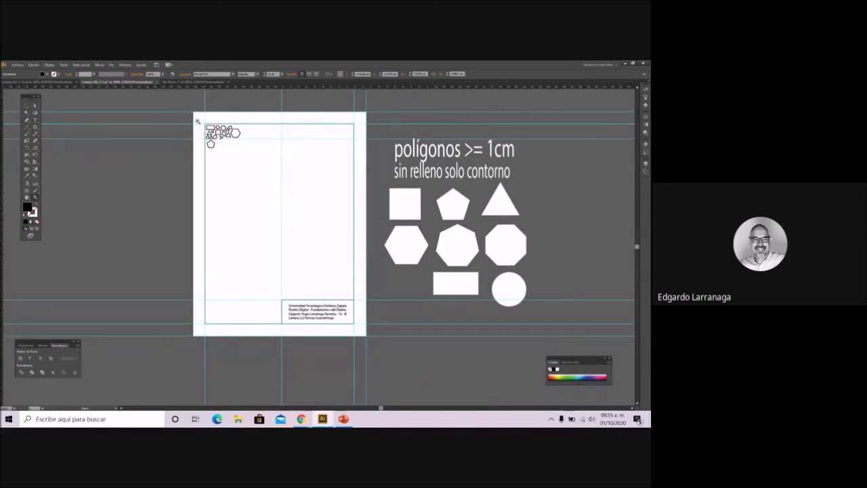
left_click_drag(196, 111, 276, 176)
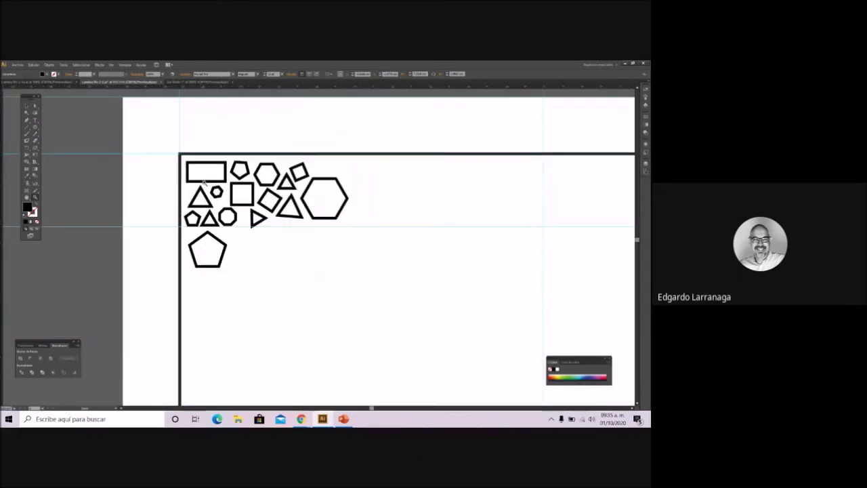
left_click(35, 127)
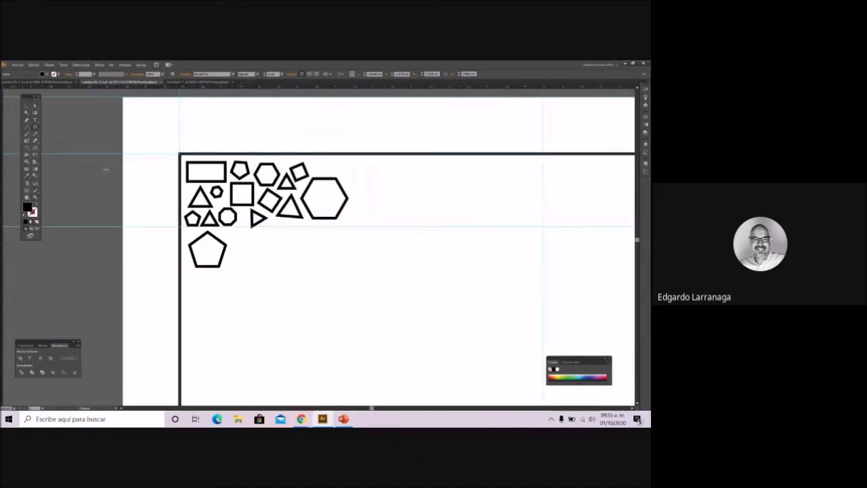
left_click(247, 289)
double_click(276, 207)
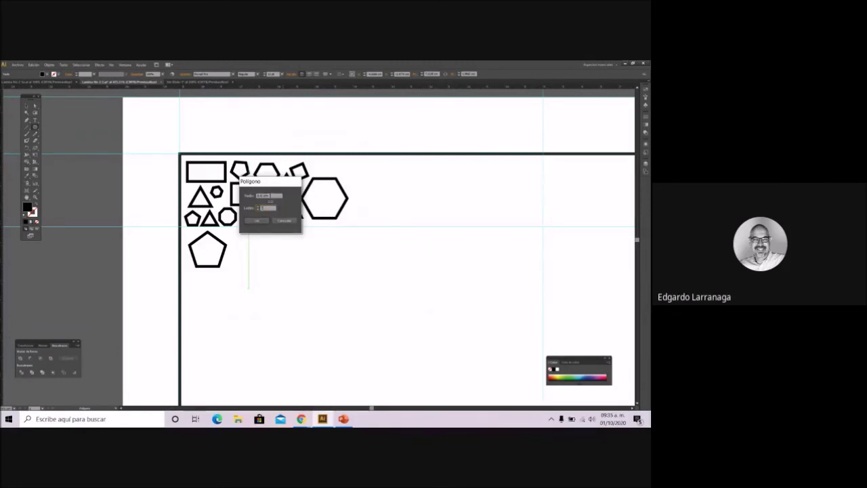
left_click(263, 221)
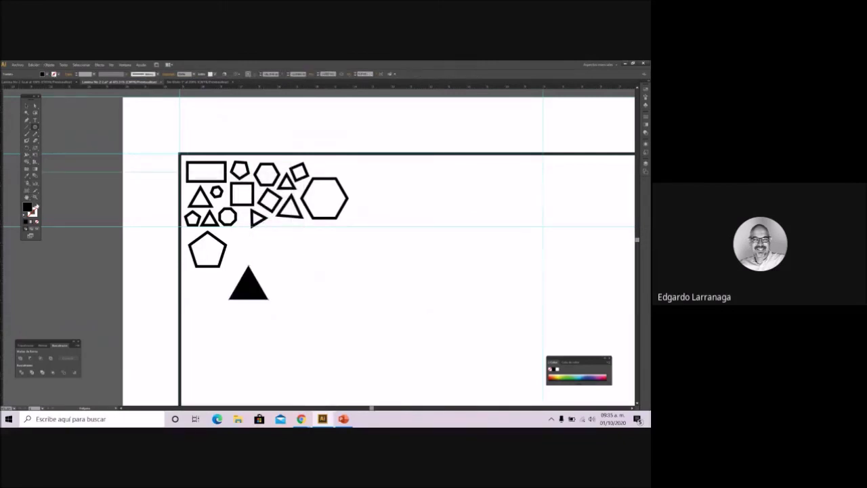
Step: Swap the new triangle's fill and stroke to leave only an outline, and thicken the stroke to match the neighbouring shapes
key("shift+x")
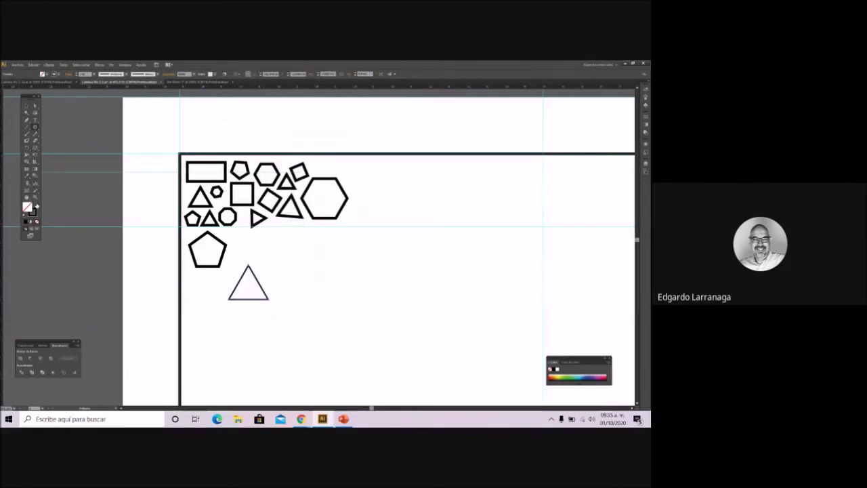
left_click(94, 74)
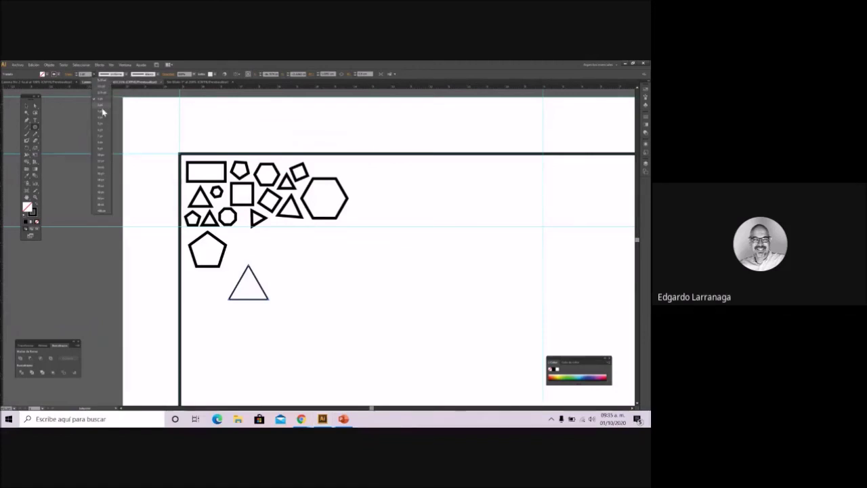
left_click(102, 111)
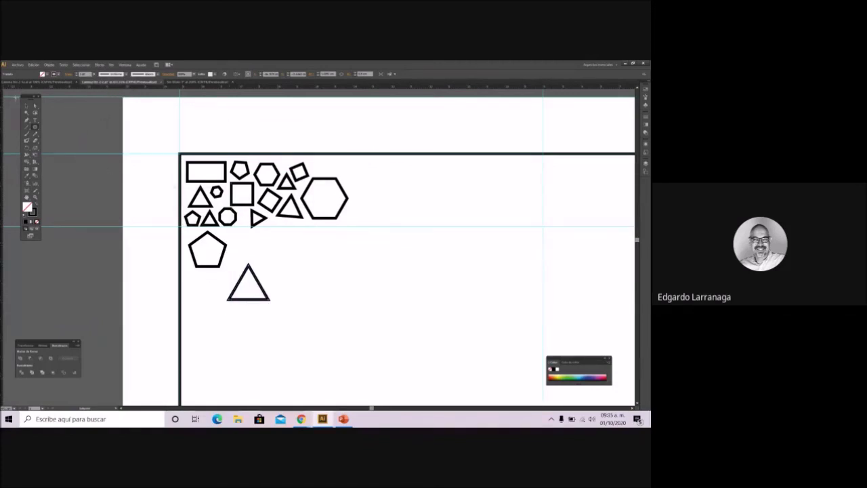
Step: Rotate the outlined triangle to point downward and move it against the upper right side of the large hexagon
left_click(269, 297)
left_click_drag(270, 267, 289, 293)
left_click_drag(240, 275, 357, 169)
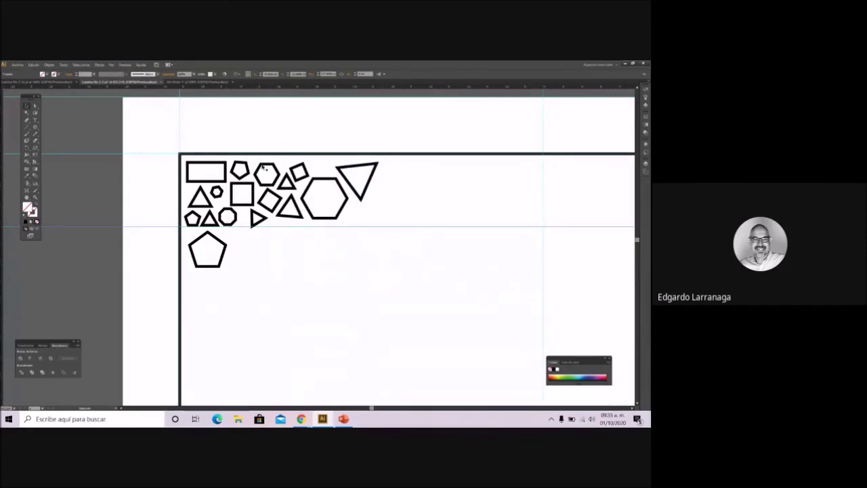
Step: Examine the packed shapes up close and then the whole worksheet page beside the polygon reference shapes
left_click(36, 194)
left_click(182, 246)
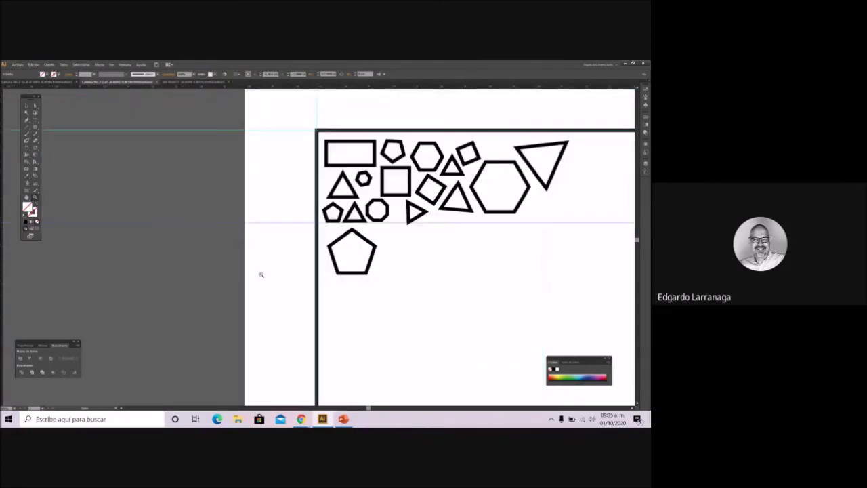
key("ctrl+minus")
key("ctrl+minus")
key("ctrl+minus")
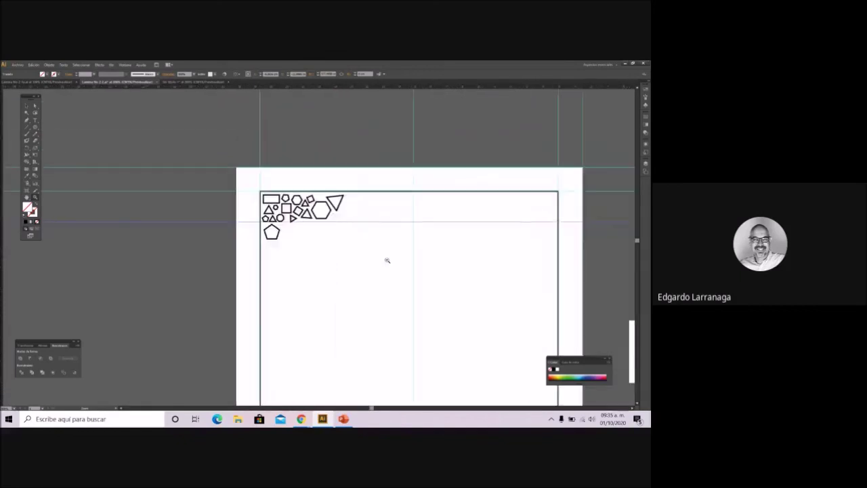
key("ctrl+minus")
key("ctrl+minus")
scroll(359, 252, "down", 1)
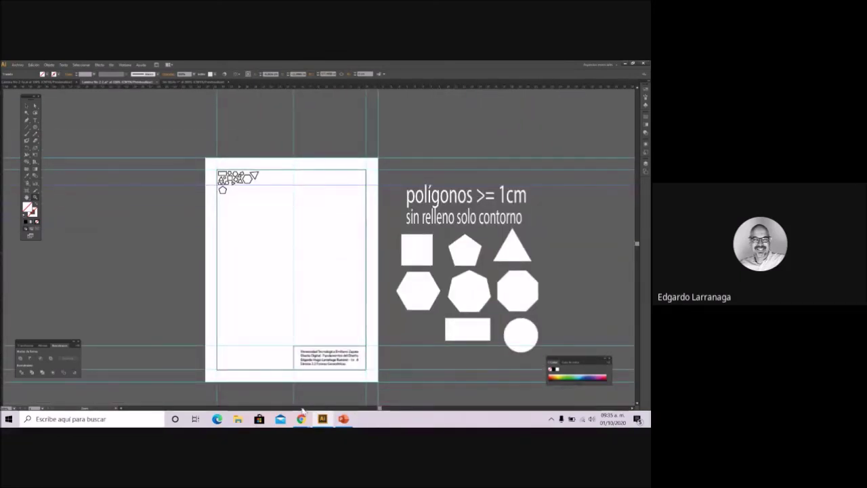
Step: Switch to the Google Meet call in Chrome and stop the meeting recording
mouse_move(302, 420)
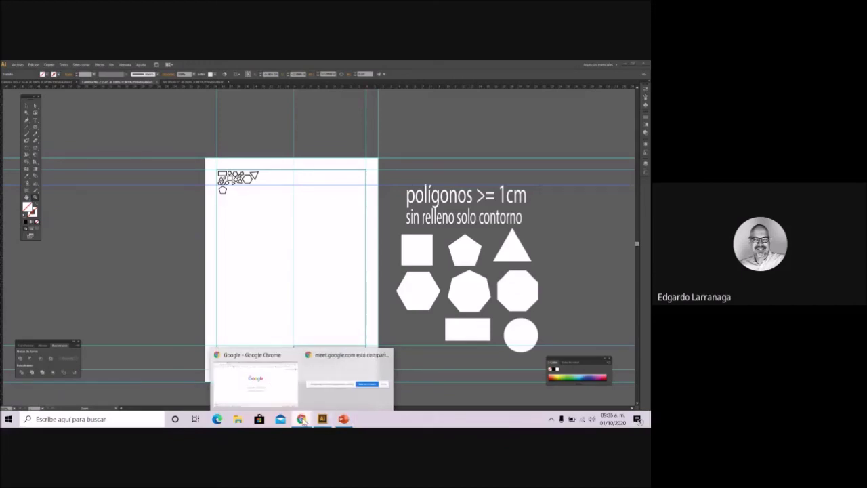
left_click(269, 375)
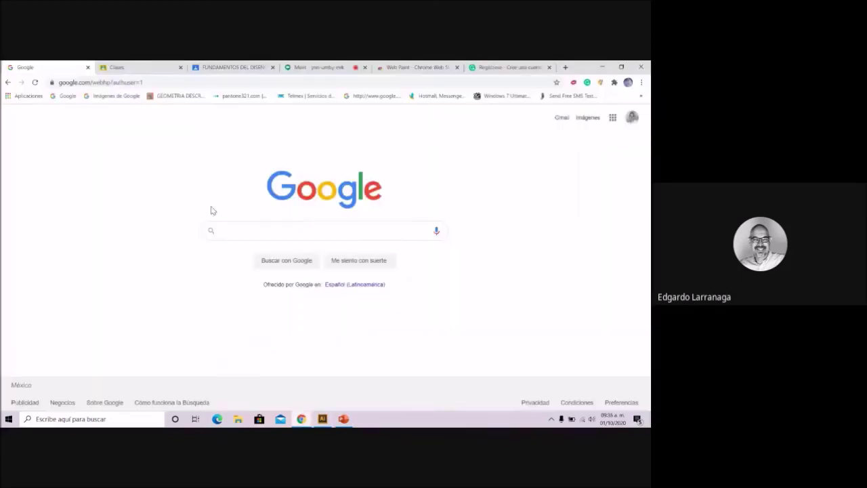
left_click(314, 67)
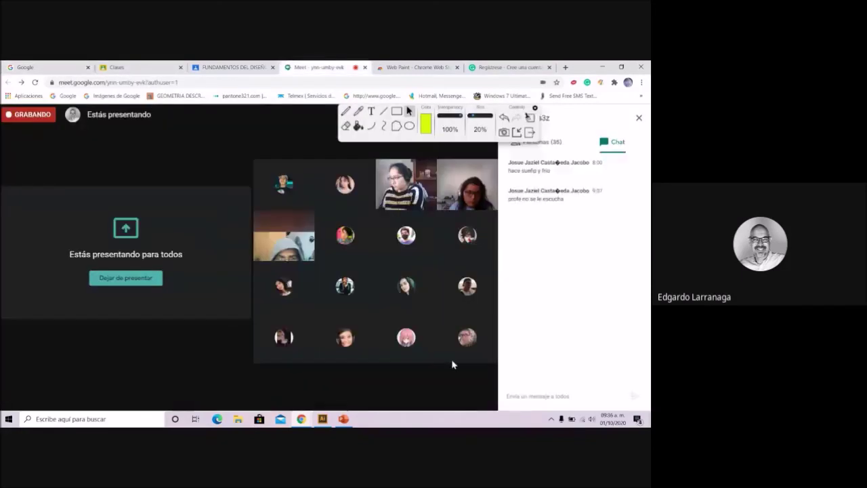
left_click(485, 392)
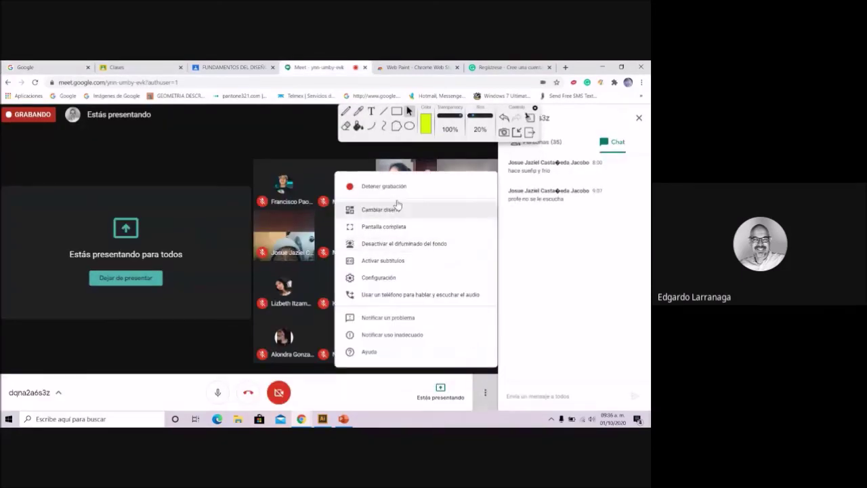
left_click(390, 189)
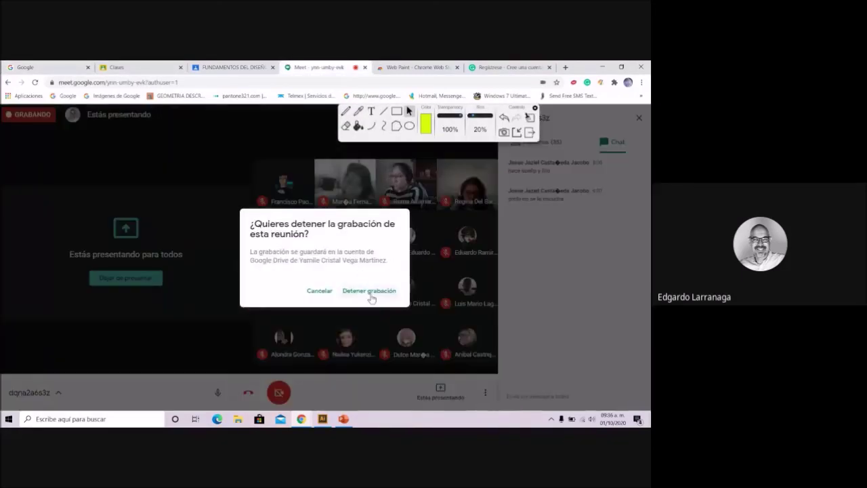